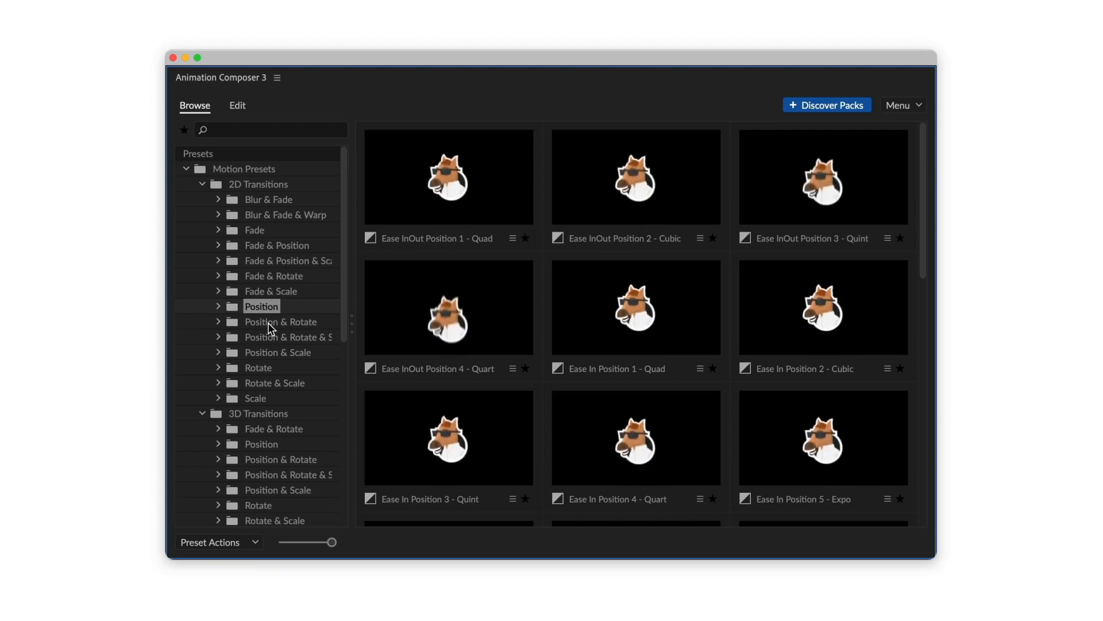
Step: Look through the motion preset previews in the 2D Transitions categories and the position-based Effects categories
click(268, 322)
click(268, 352)
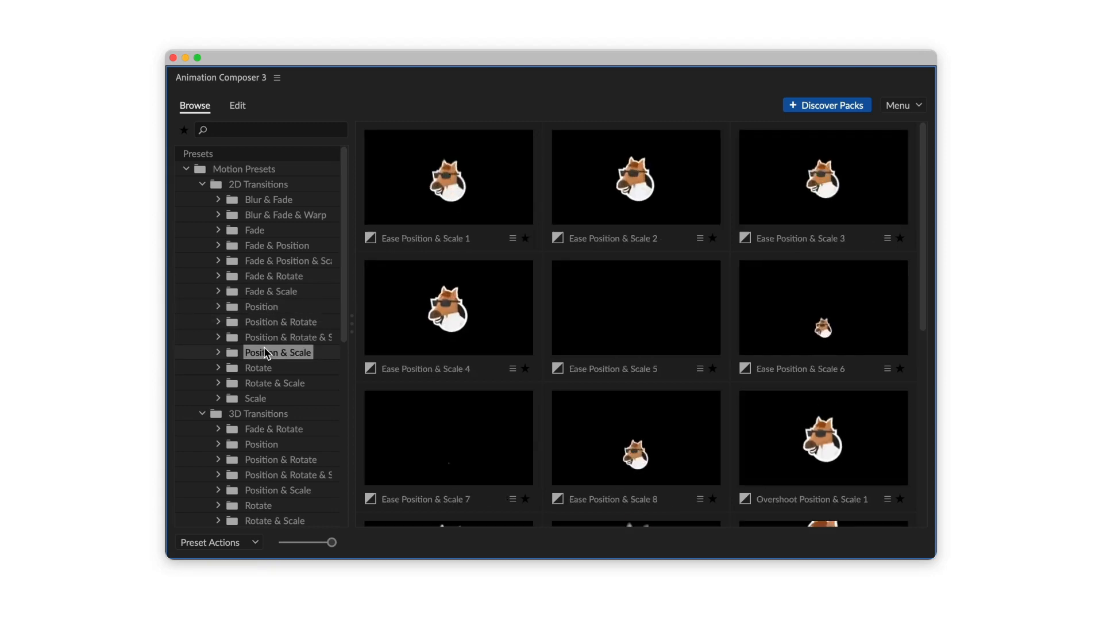
click(270, 382)
scroll(266, 443, down, 3)
scroll(266, 454, down, 2)
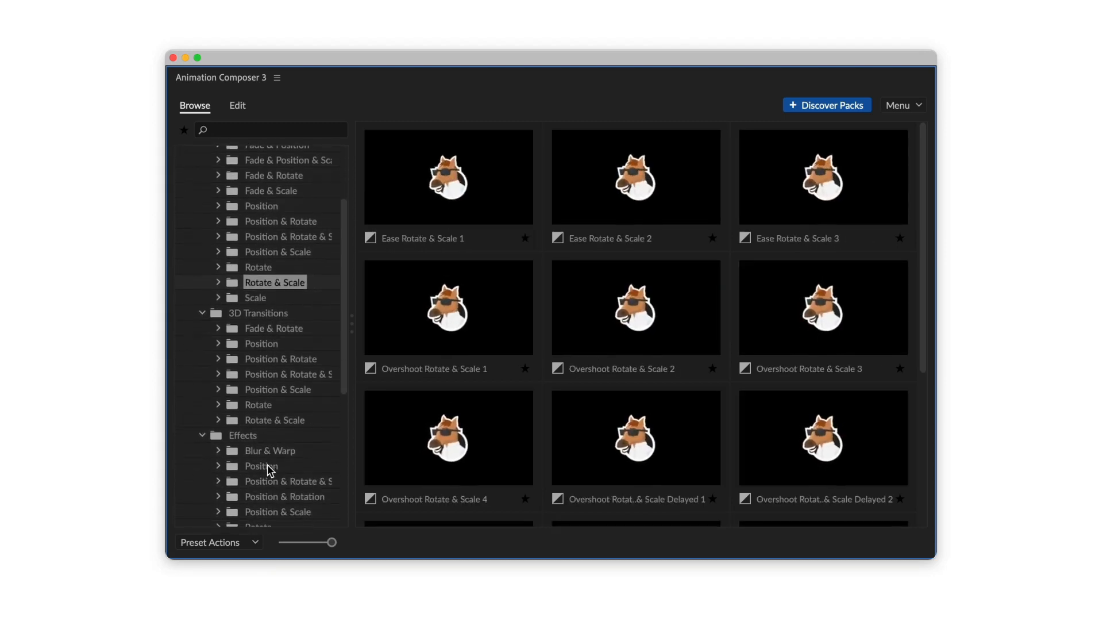
click(267, 463)
scroll(269, 465, down, 2)
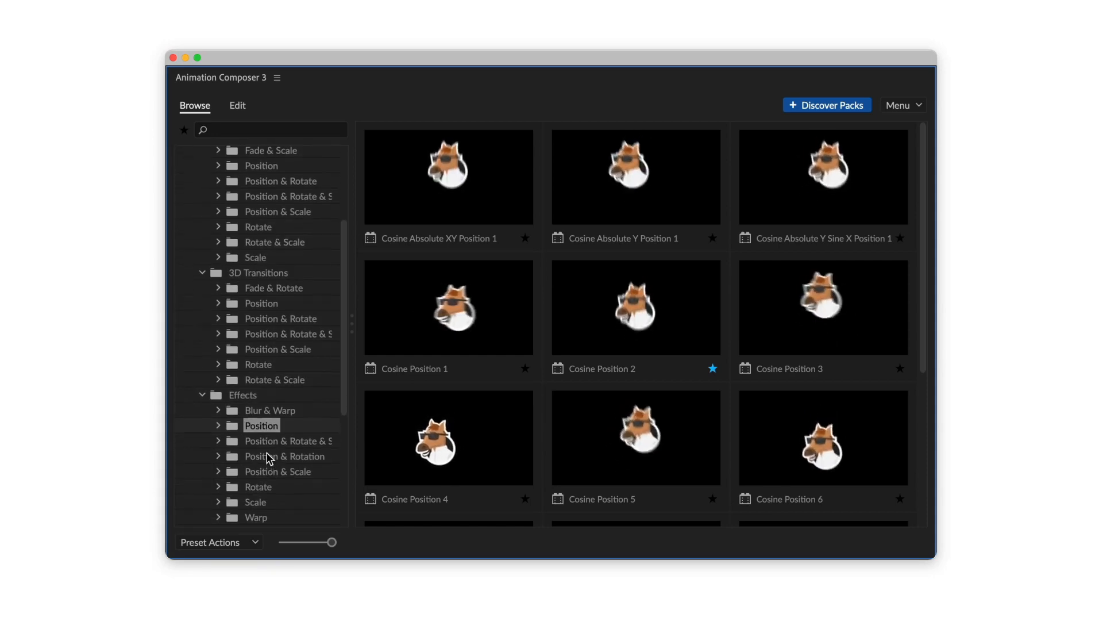
click(269, 456)
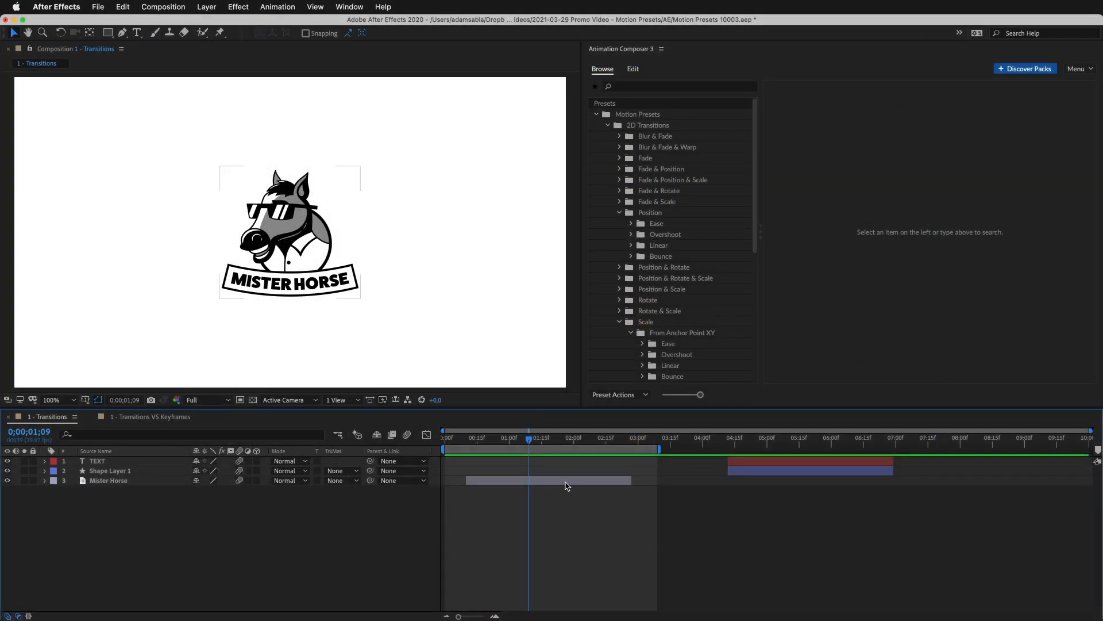
Step: Try the Overshoot Position 1 preset as the In transition on the Mister Horse layer, preview it and remove it
click(567, 481)
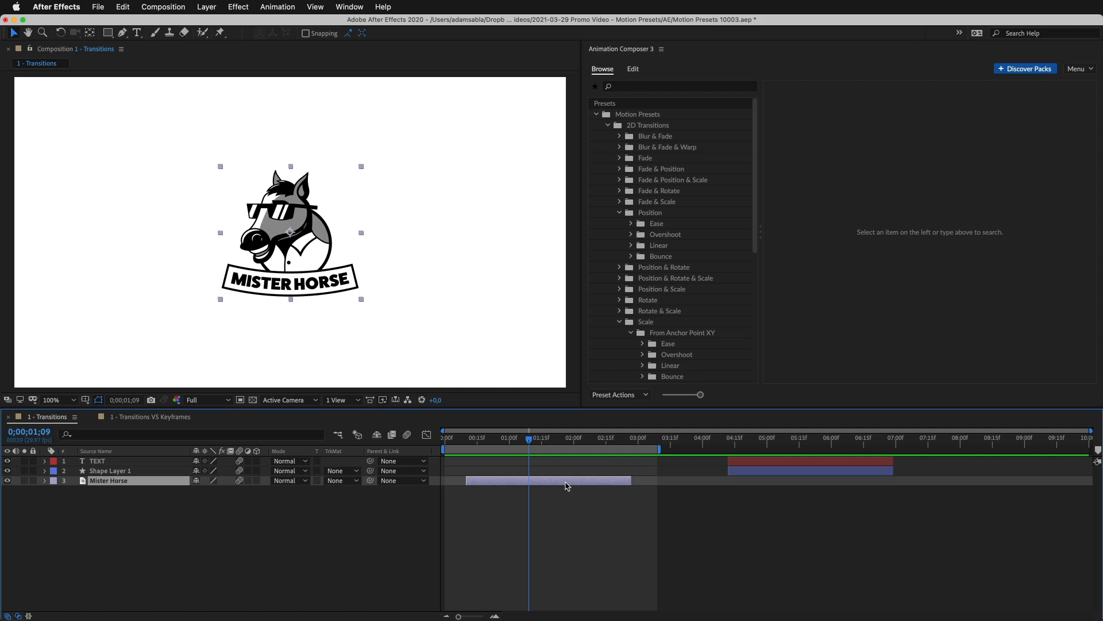
click(661, 236)
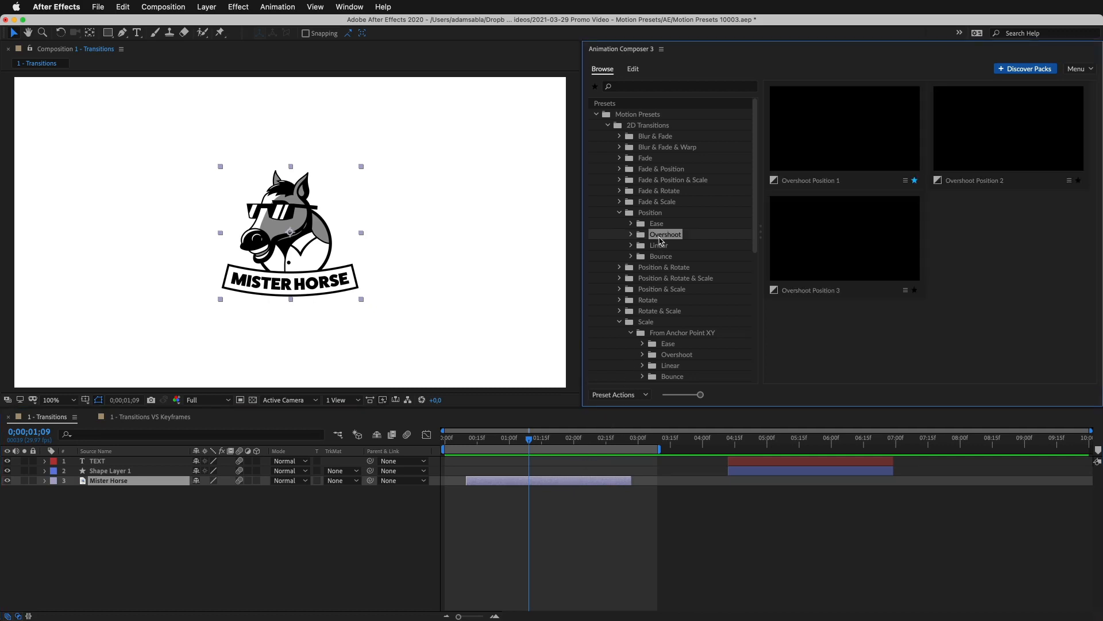
click(825, 148)
click(979, 395)
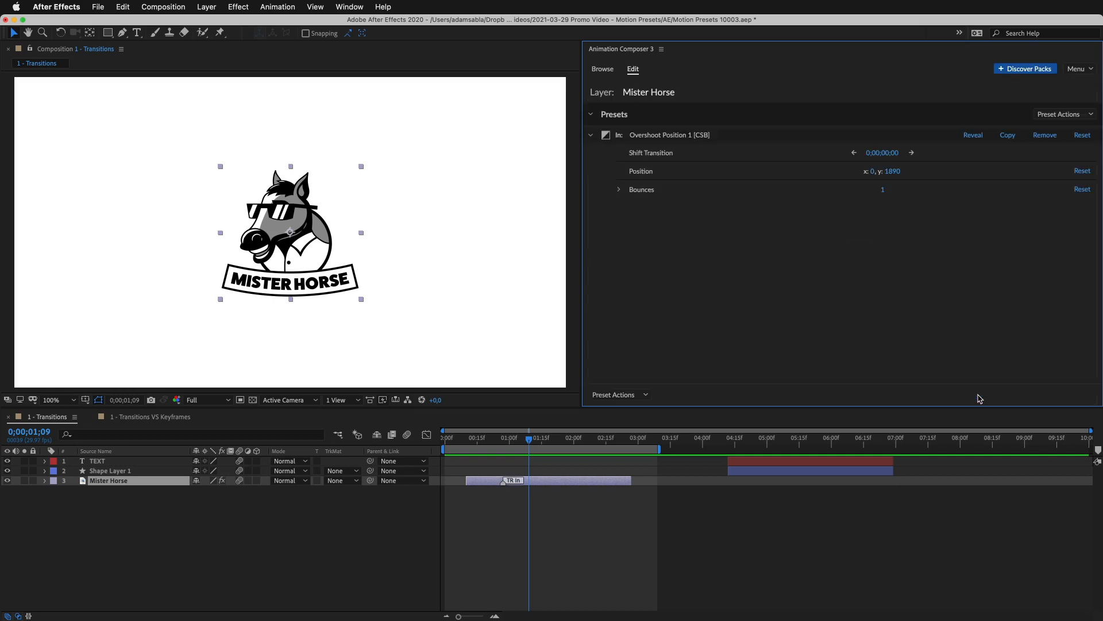
drag(533, 442, 459, 445)
key(space)
key(space)
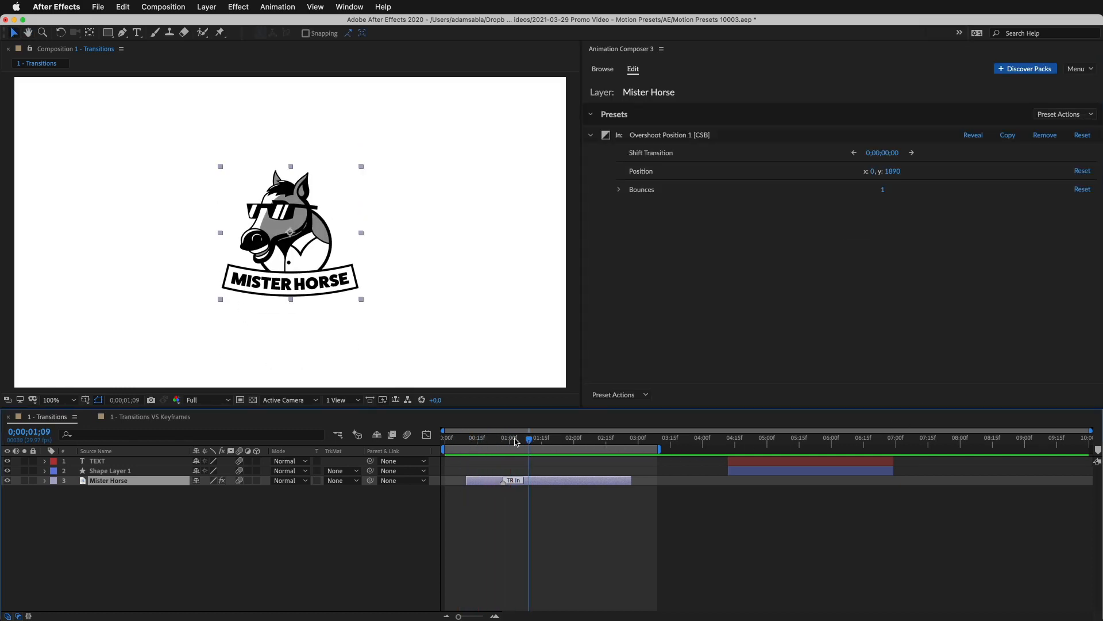
click(1042, 136)
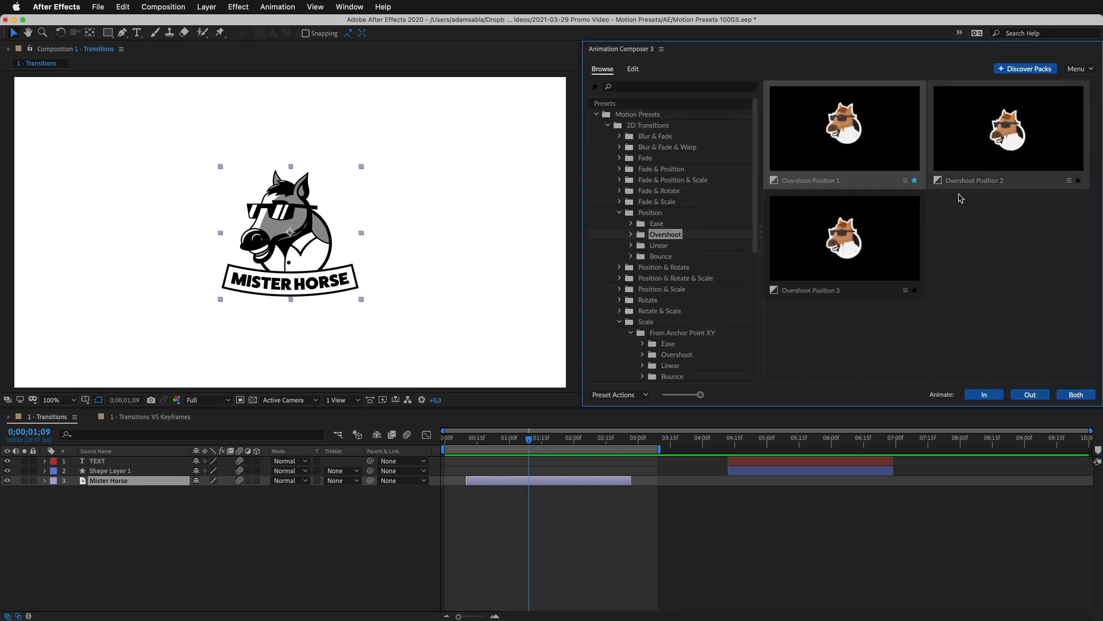
Step: Apply Overshoot XY Scale From Anchor Point 2 as the In transition on the Mister Horse layer and preview it
click(678, 355)
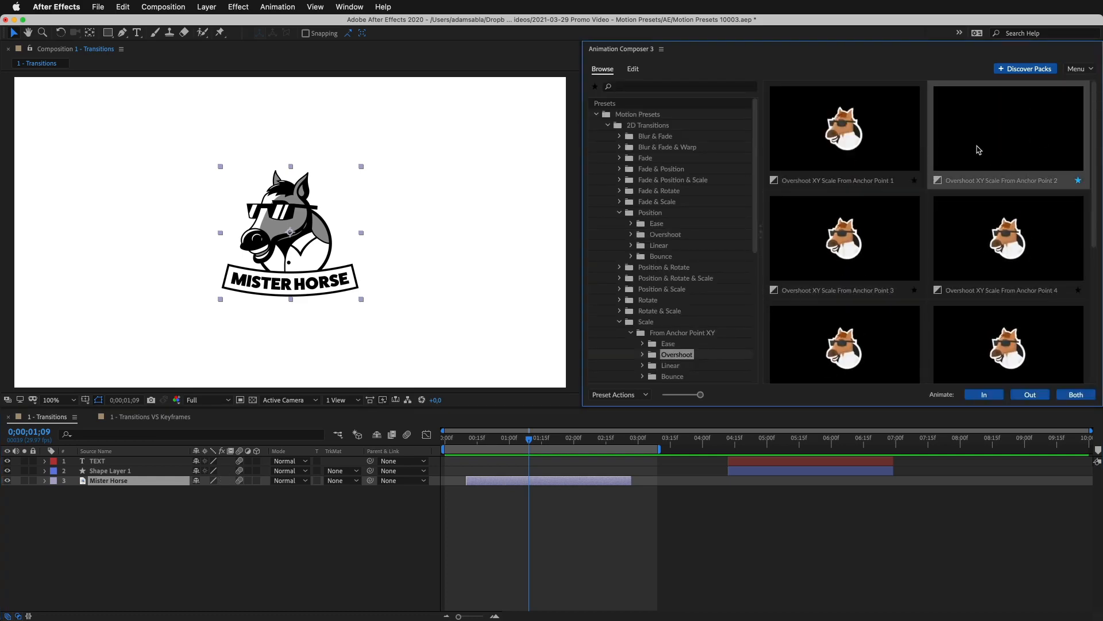
click(997, 396)
drag(535, 442, 466, 449)
key(space)
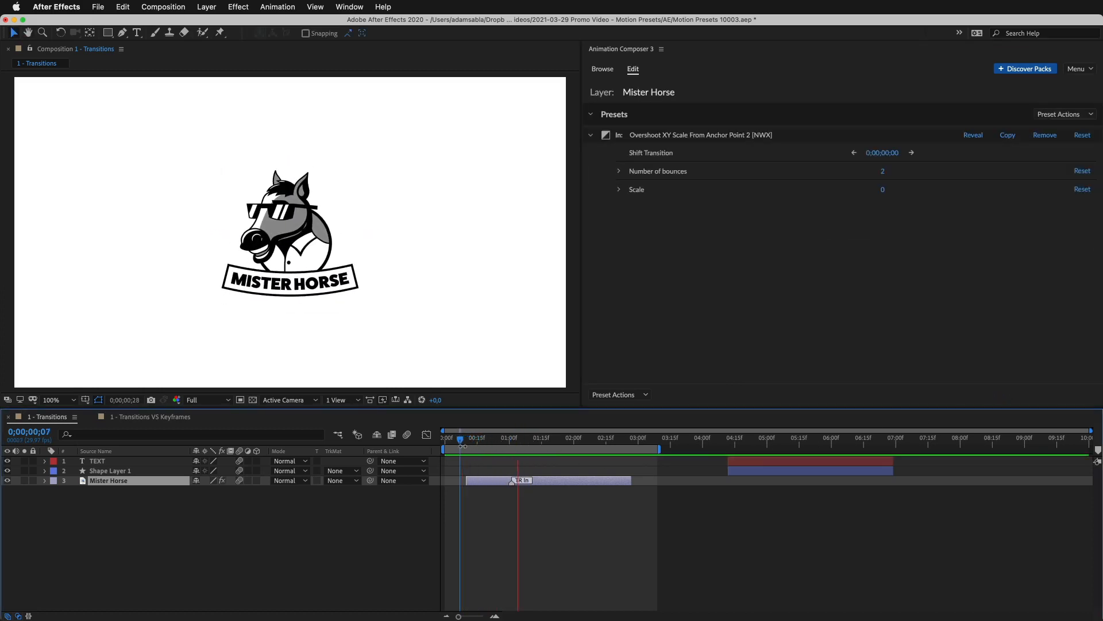
key(space)
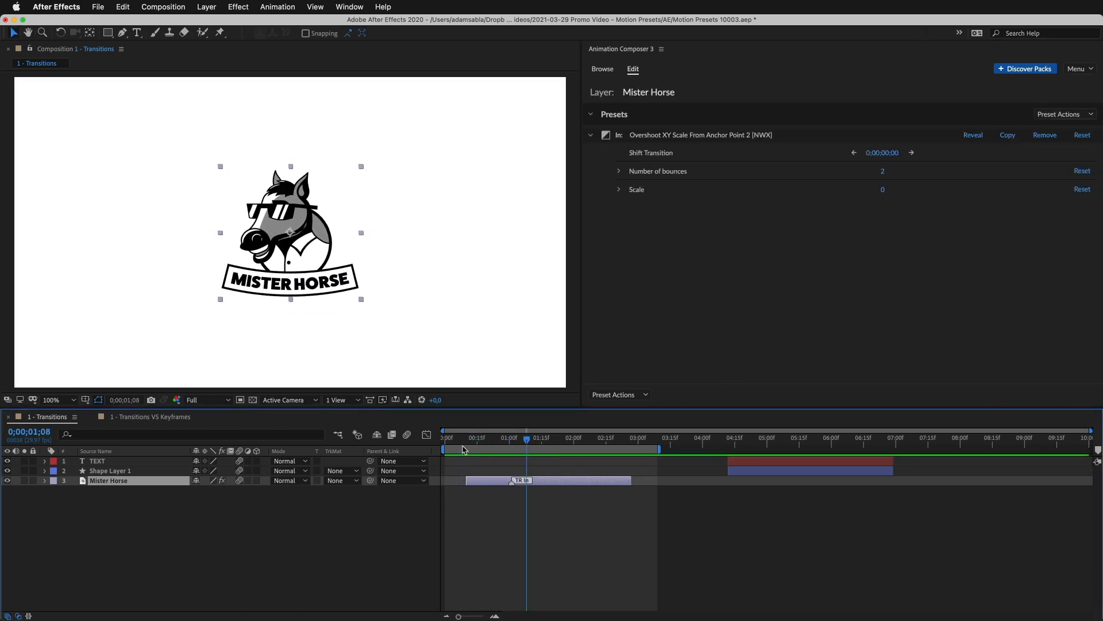
Step: Try 3 bounces on the scale In transition, preview the animation, and set the number of bounces back to 2
click(882, 171)
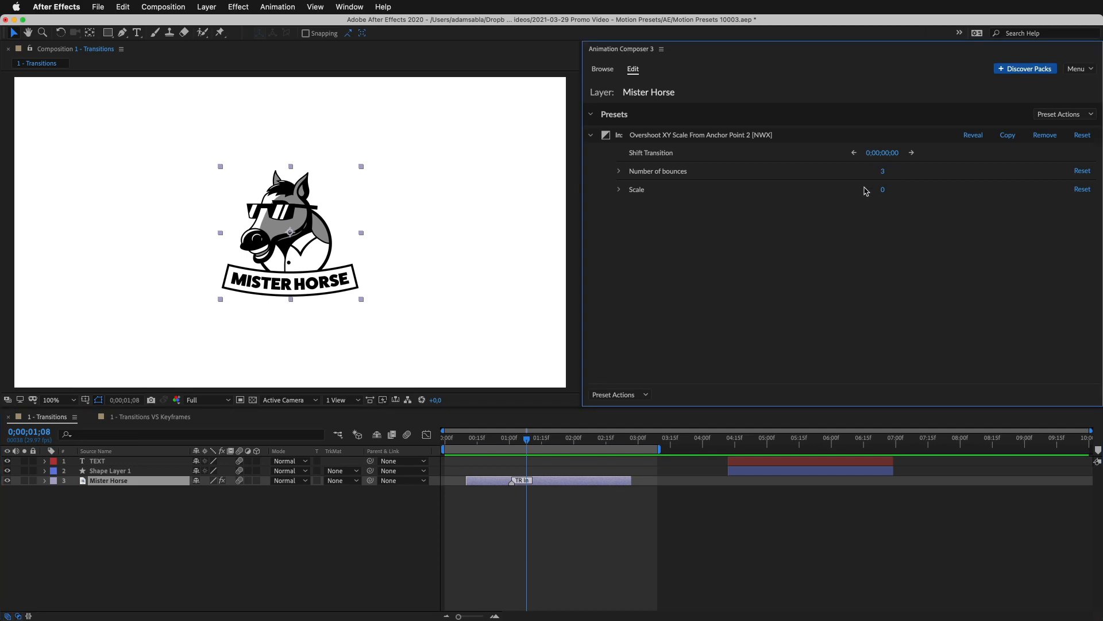
key(Home)
key(space)
key(space)
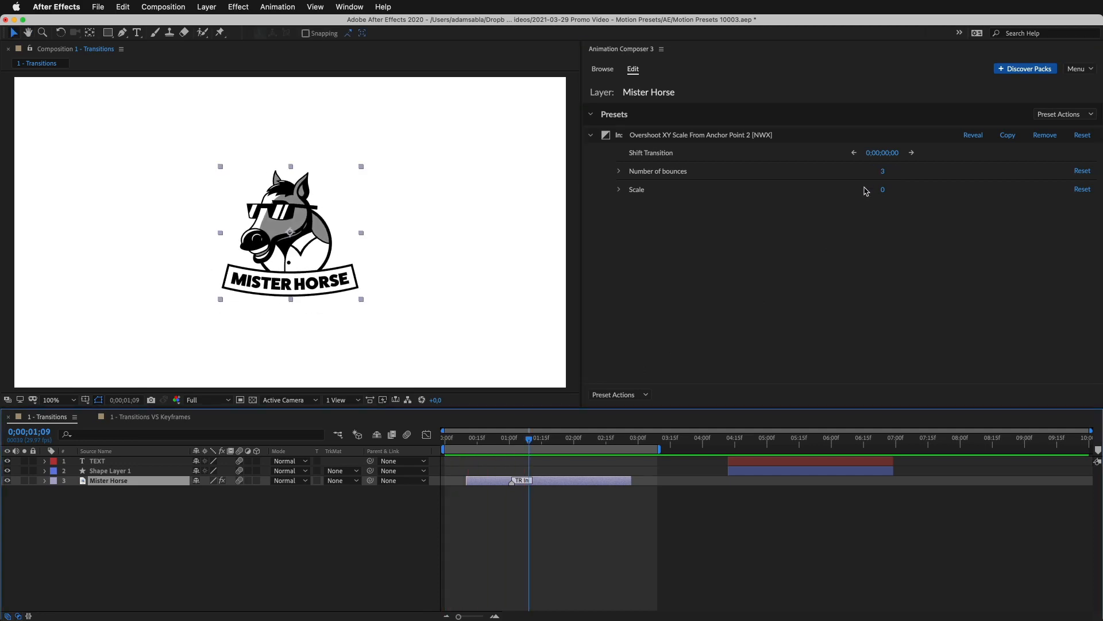
click(882, 173)
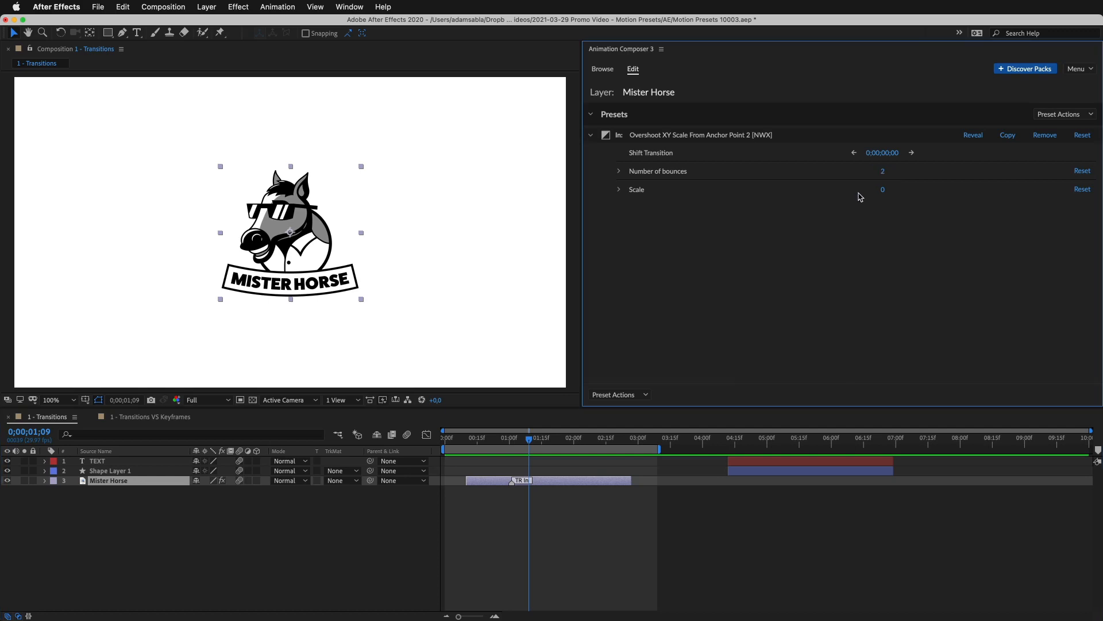
Step: Apply the Bottom variant of Ease Position & Rotate 1 as the Out transition on the Mister Horse layer
click(602, 69)
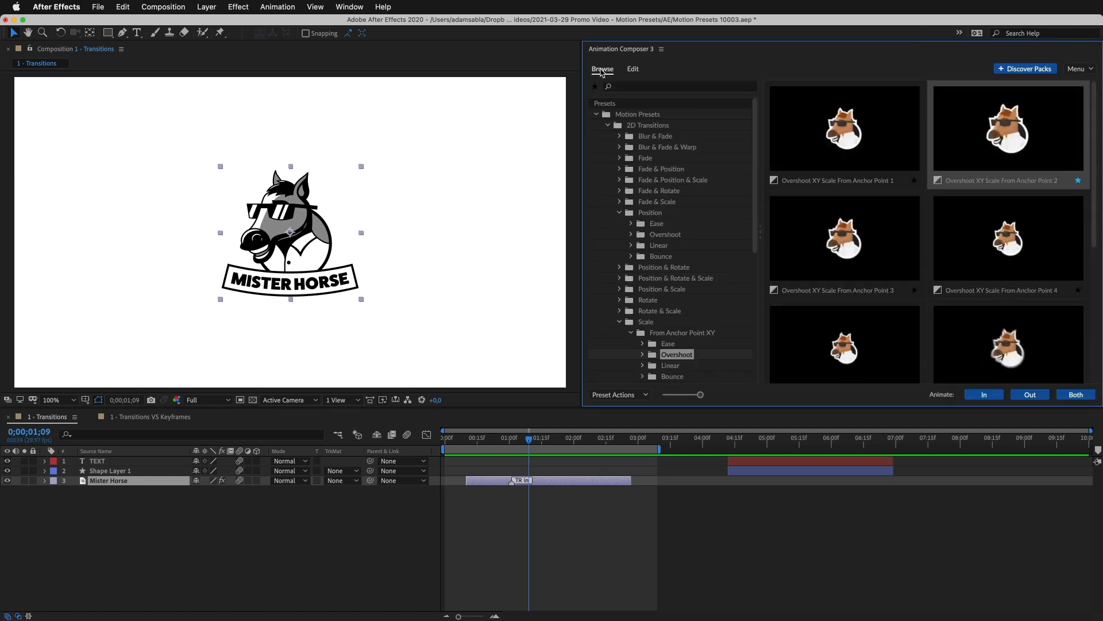
click(676, 268)
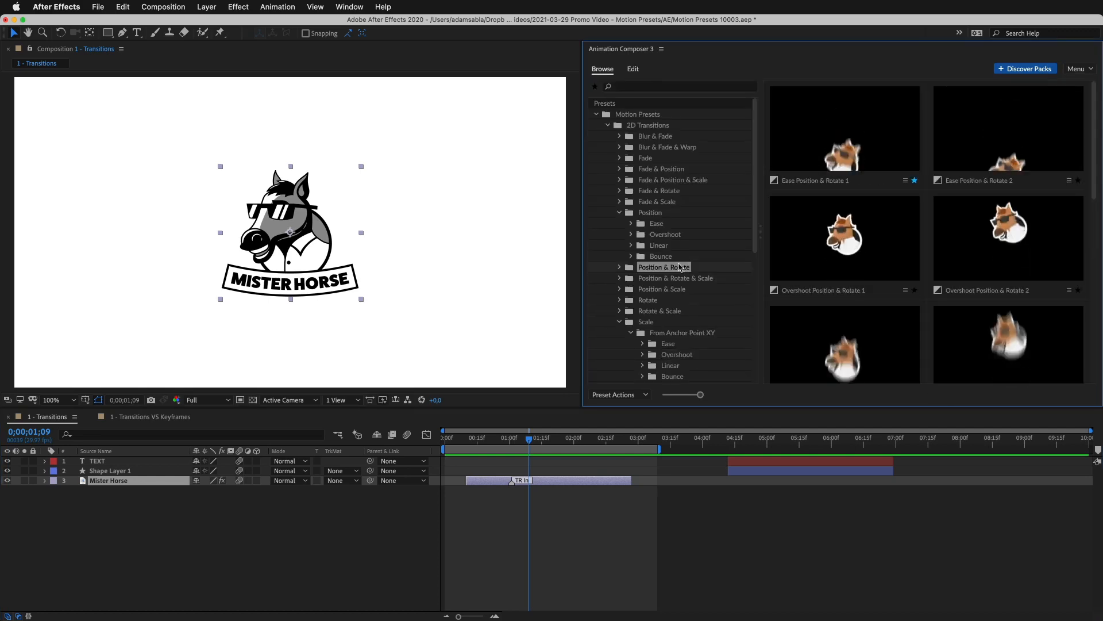
click(830, 191)
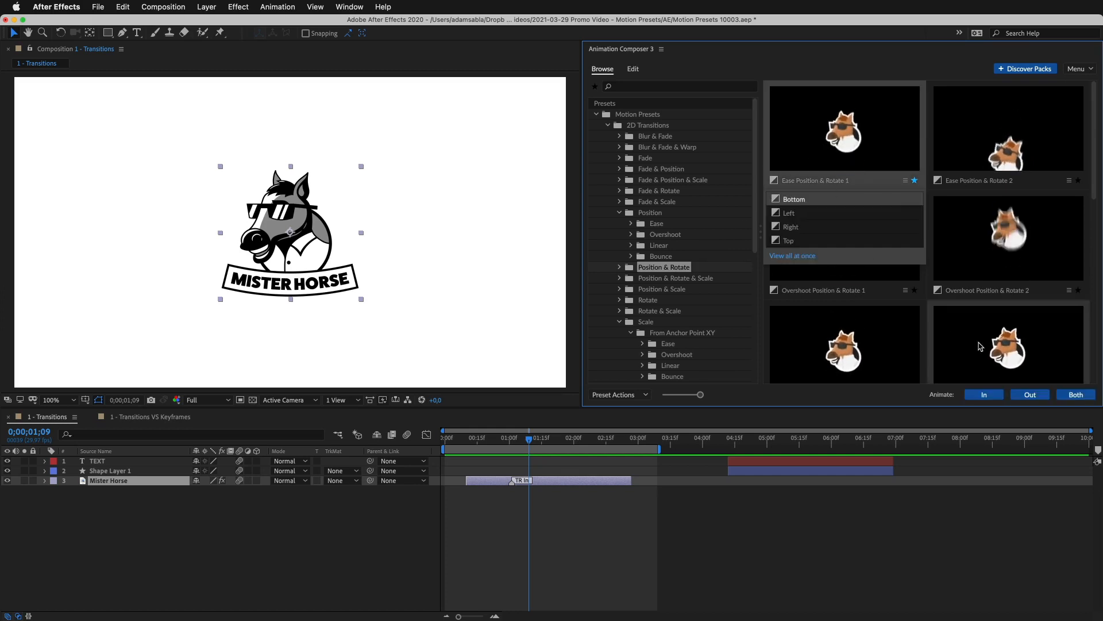
click(1033, 396)
Step: Preview the Mister Horse layer's Out transition from its marker and check its Shift Transition setting
click(577, 441)
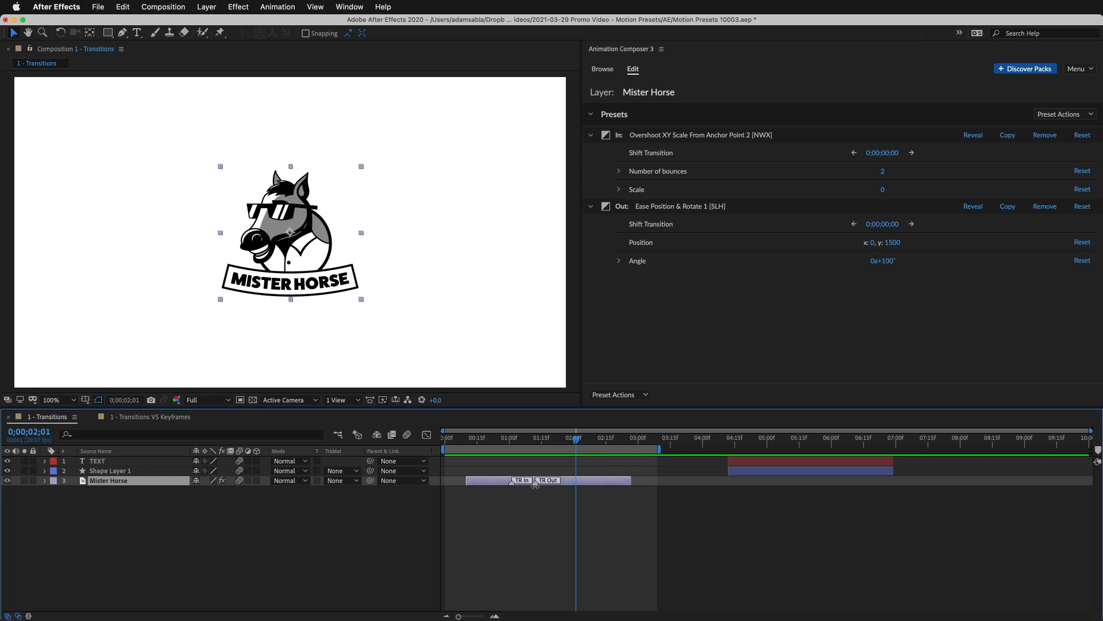
drag(535, 485, 535, 486)
click(535, 441)
key(space)
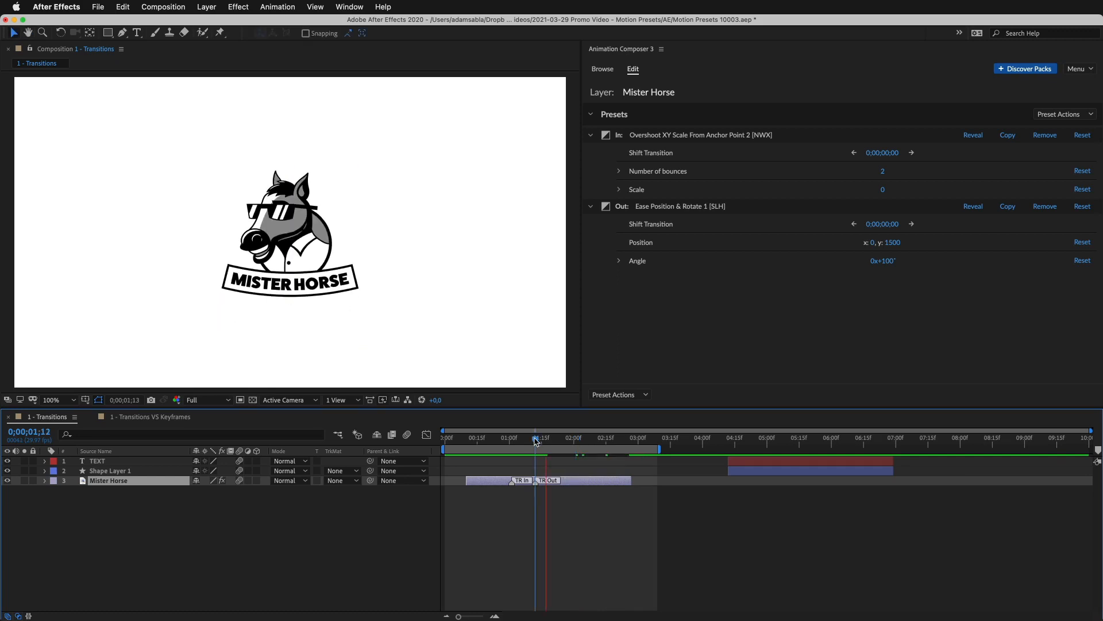
click(524, 440)
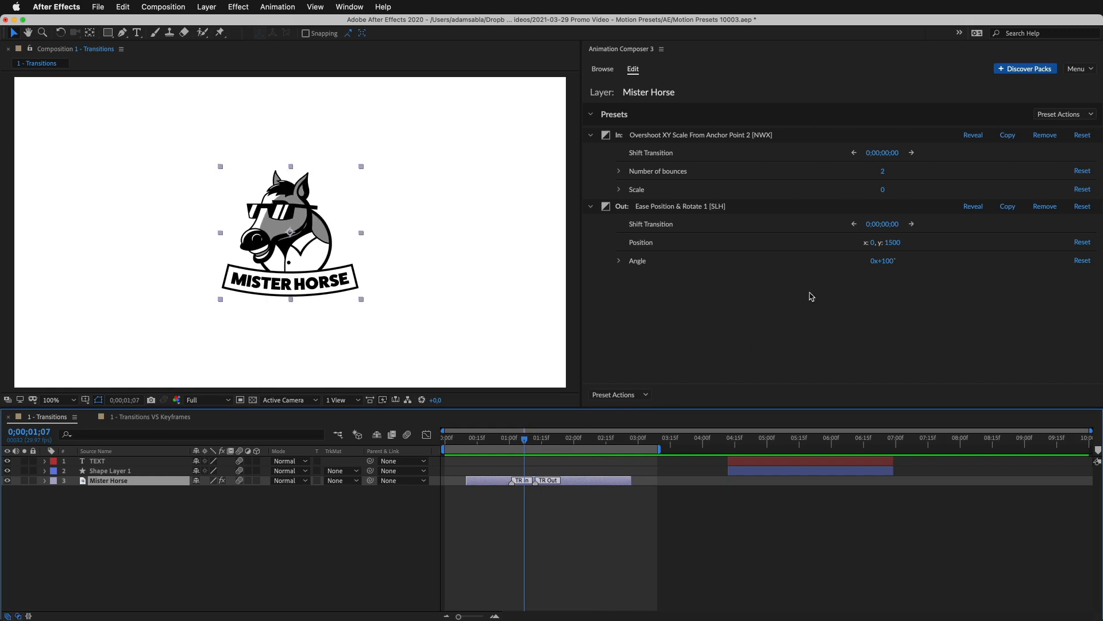
mouse_move(875, 227)
mouse_down()
mouse_move(936, 228)
mouse_move(883, 235)
mouse_up()
Step: Move the TEXT and Shape Layer 1 layers earlier in the timeline so they line up with the Mister Horse layer
click(804, 471)
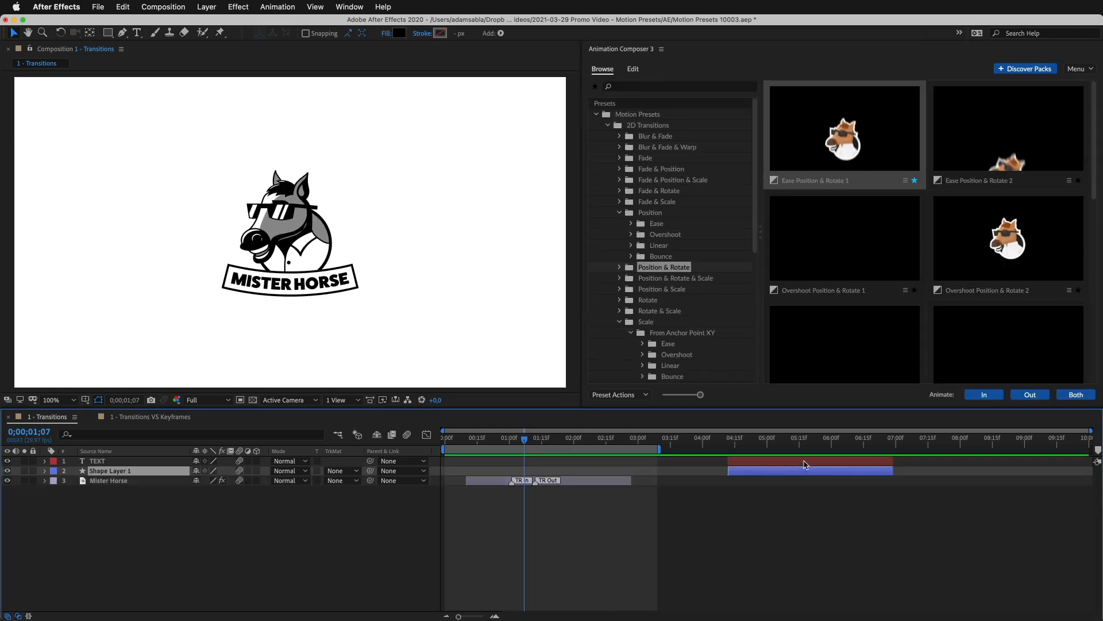
shift+click(805, 461)
drag(804, 461, 543, 490)
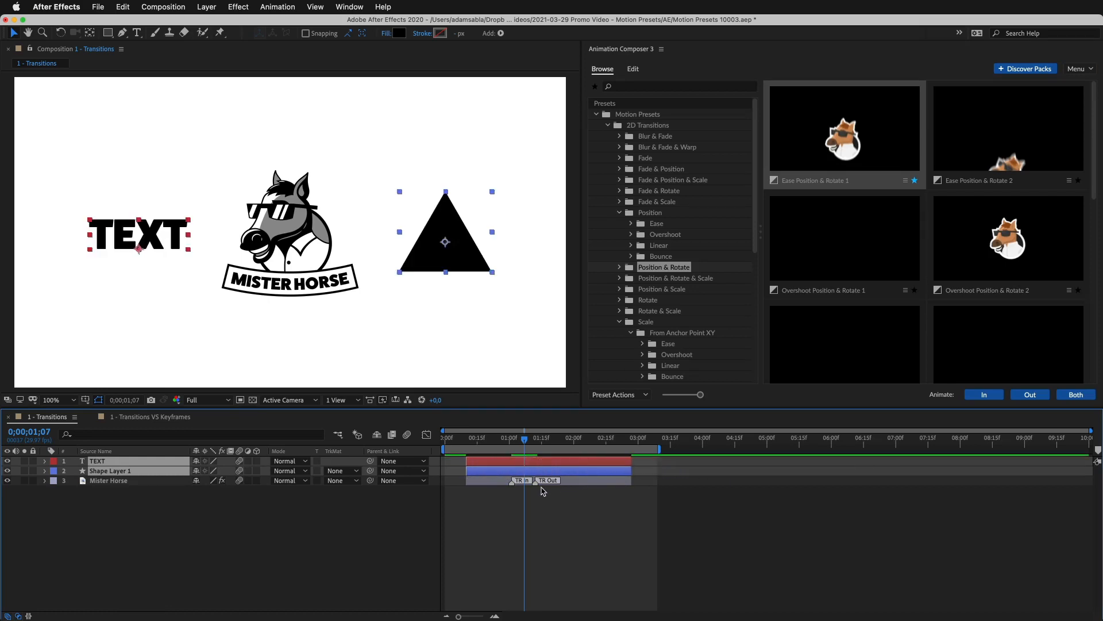
Step: Copy all presets from the Mister Horse layer, paste them onto TEXT and Shape Layer 1, and preview the animation
click(589, 486)
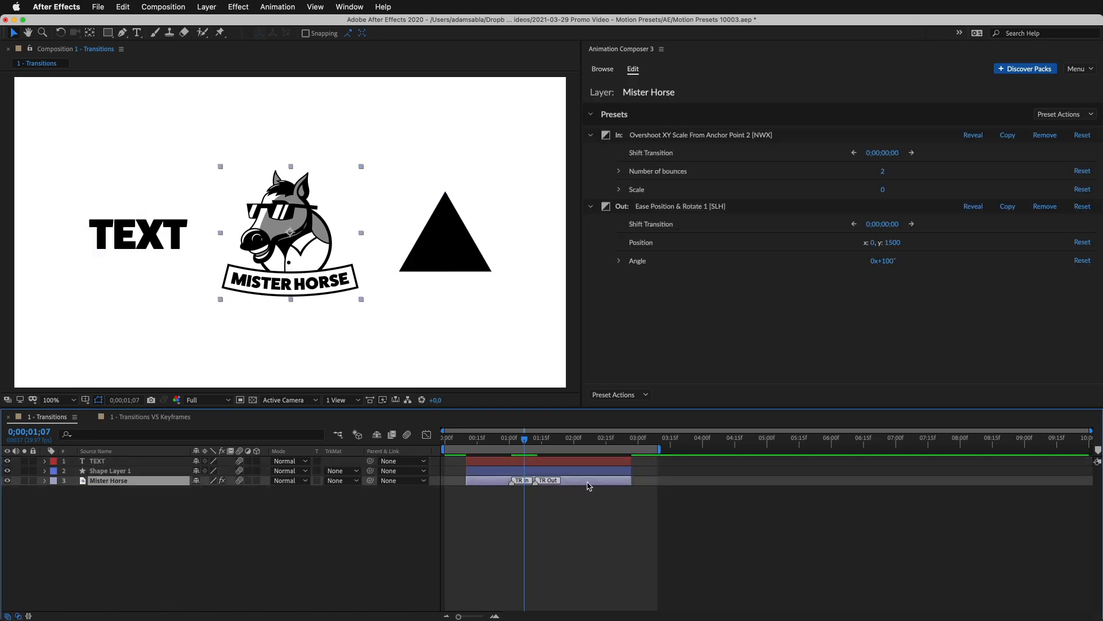
click(621, 396)
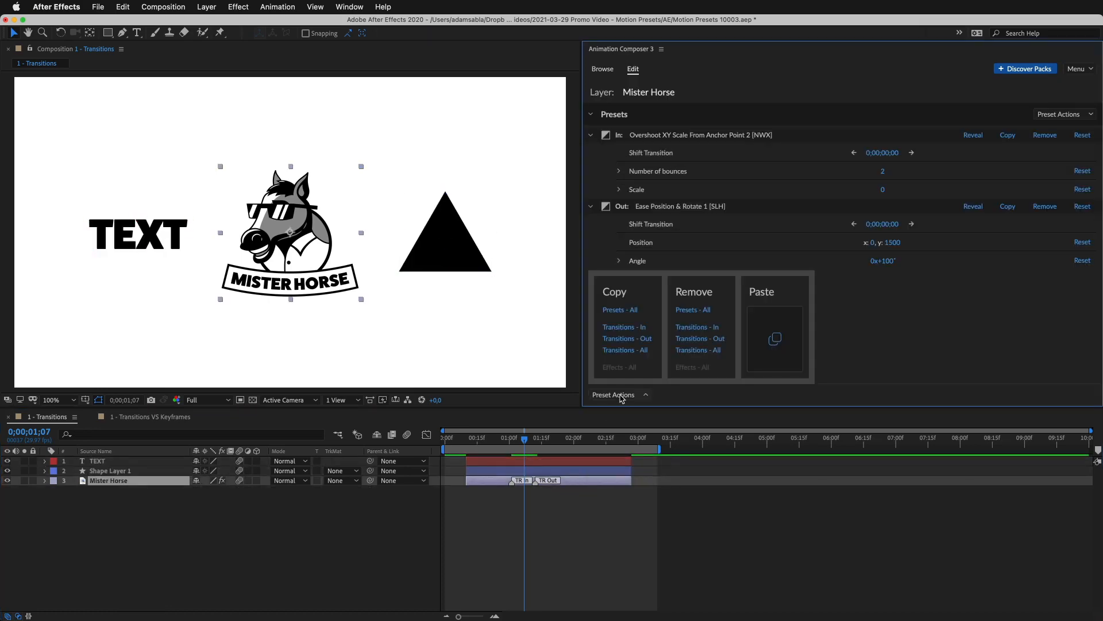
click(629, 313)
click(601, 460)
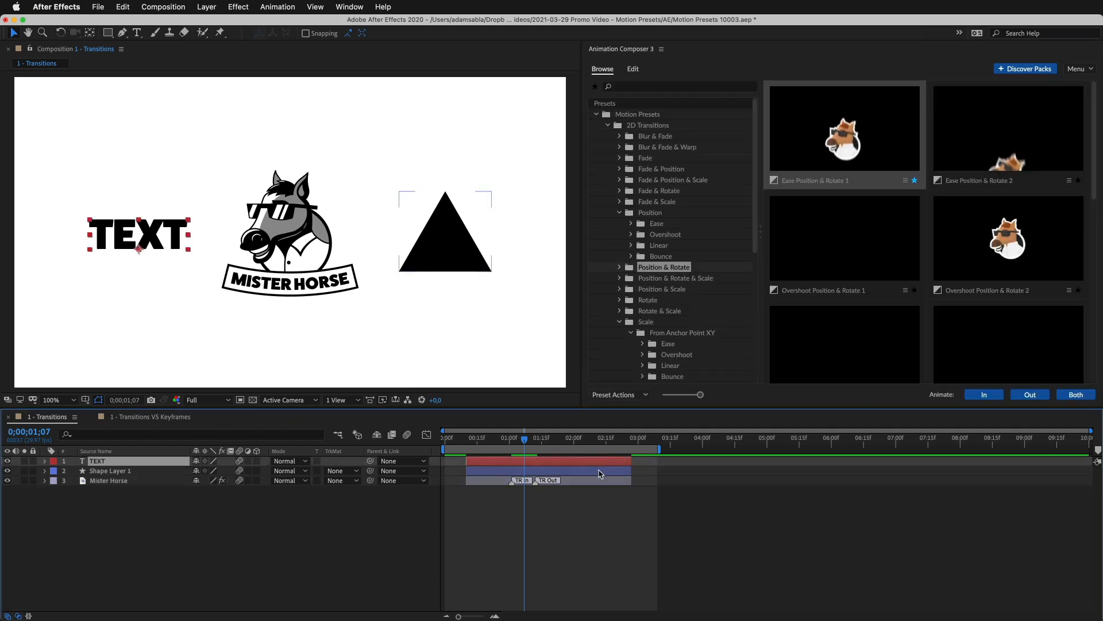
shift+click(600, 475)
click(621, 396)
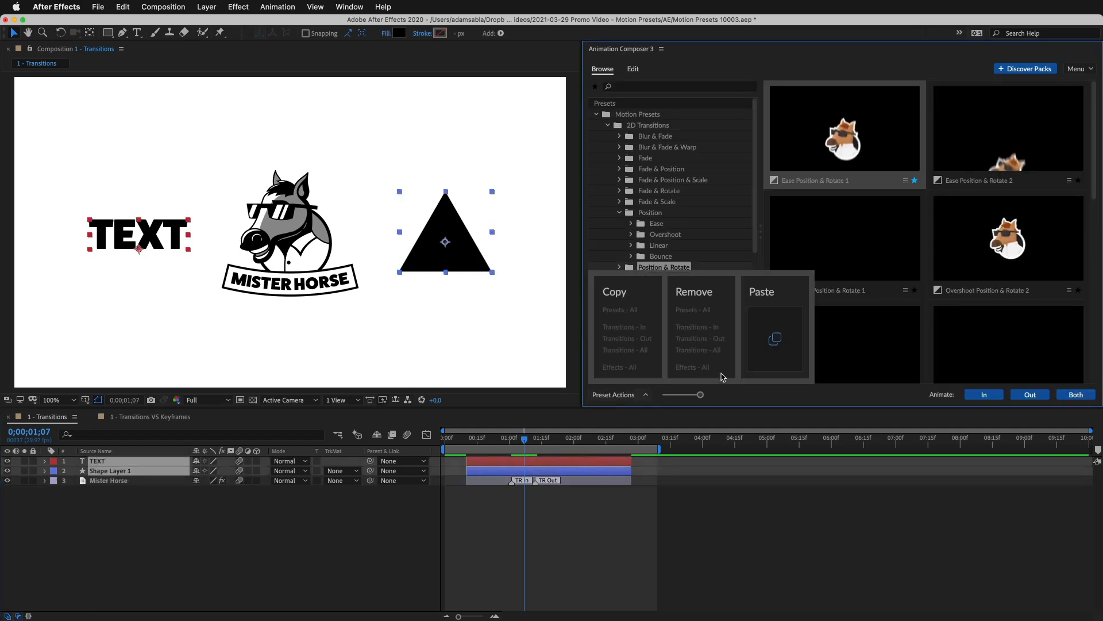
click(774, 343)
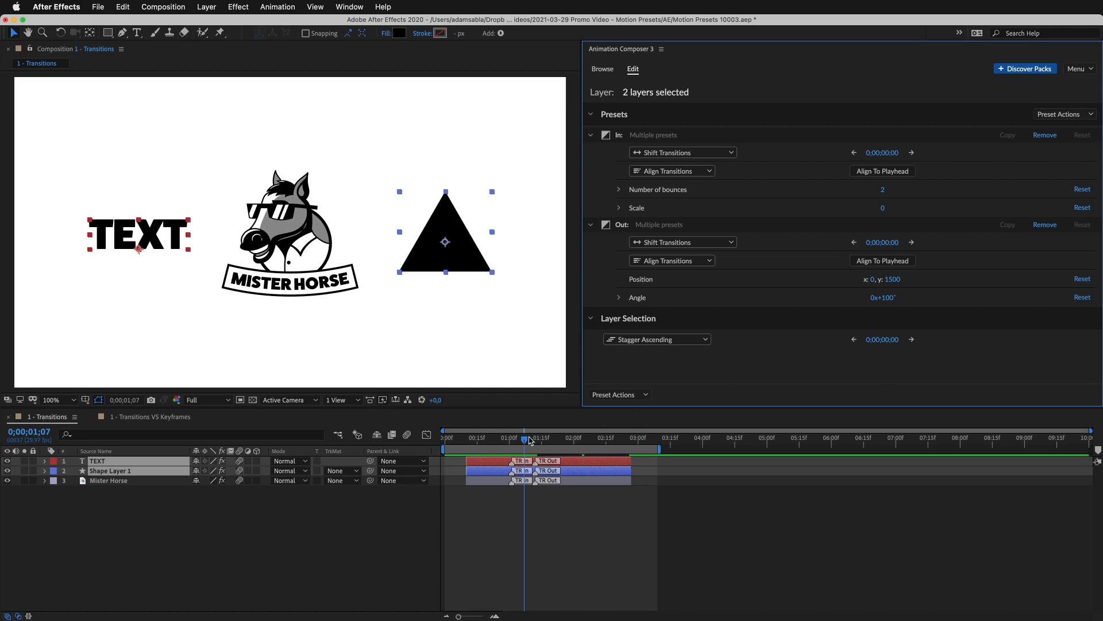
drag(529, 441, 461, 442)
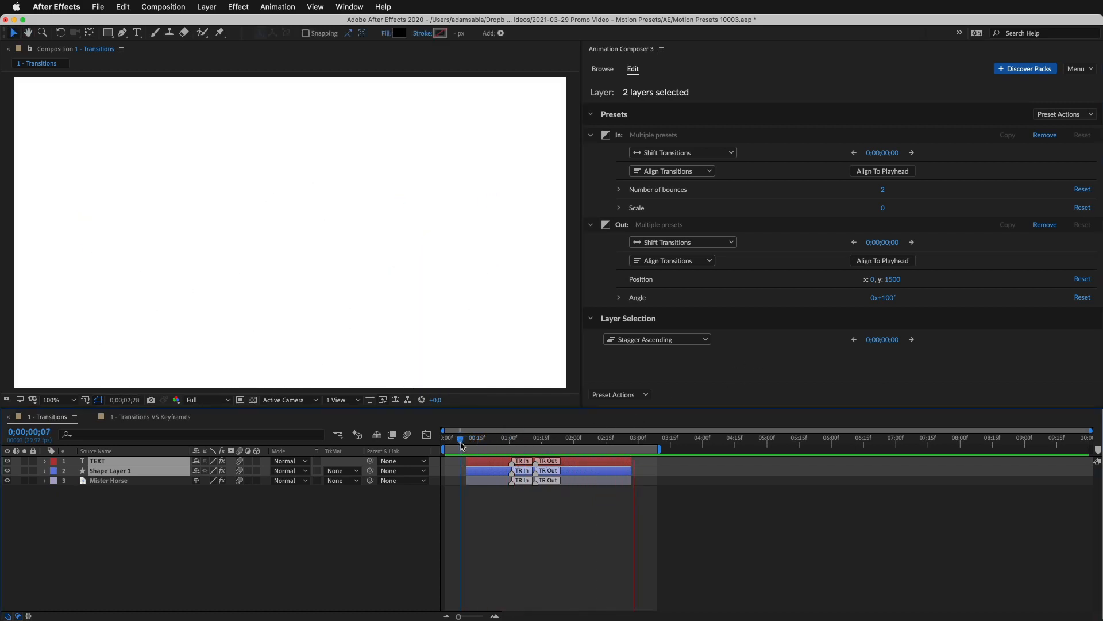
key(space)
Step: In the 1 - Transitions VS Keyframes composition, compare the preset-animated Mister Horse layer with the keyframed one and play both
click(170, 419)
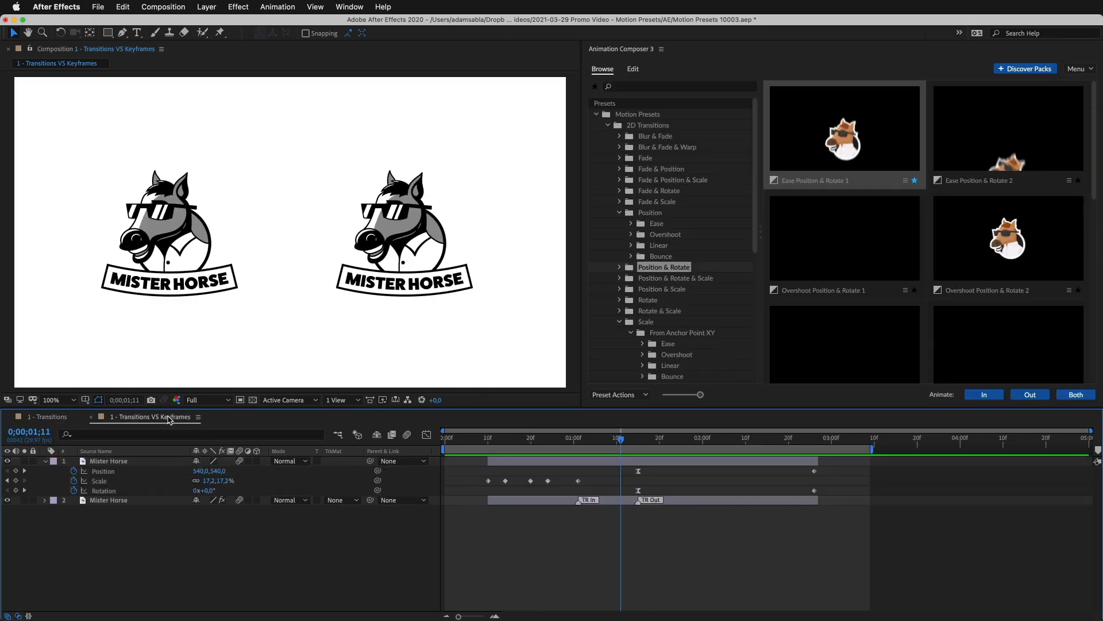
key(Page_Up)
key(Page_Up)
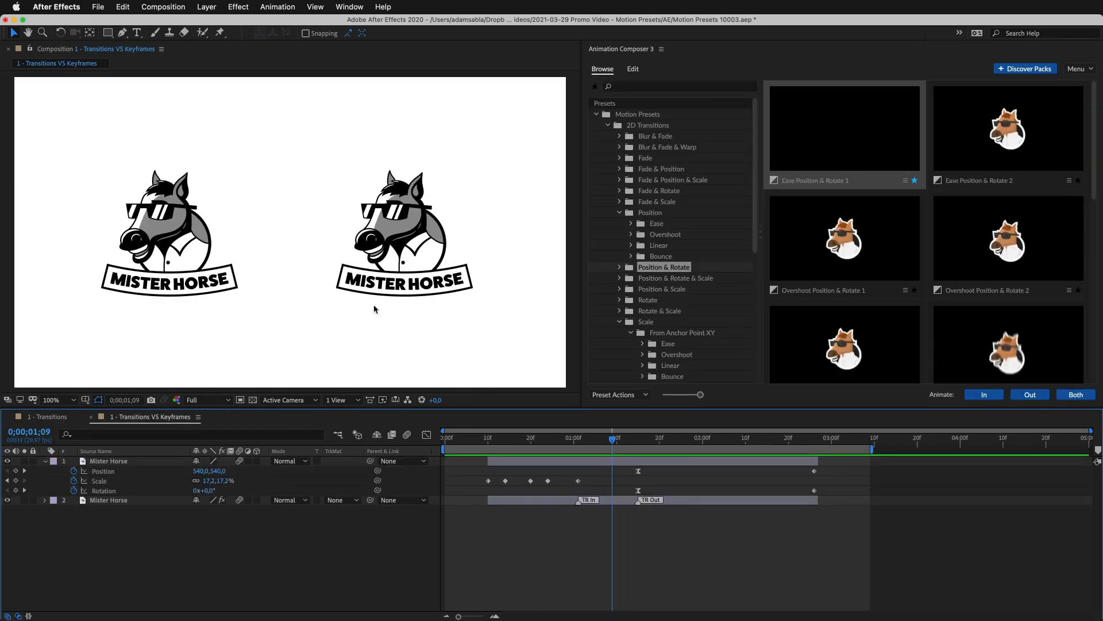
click(405, 262)
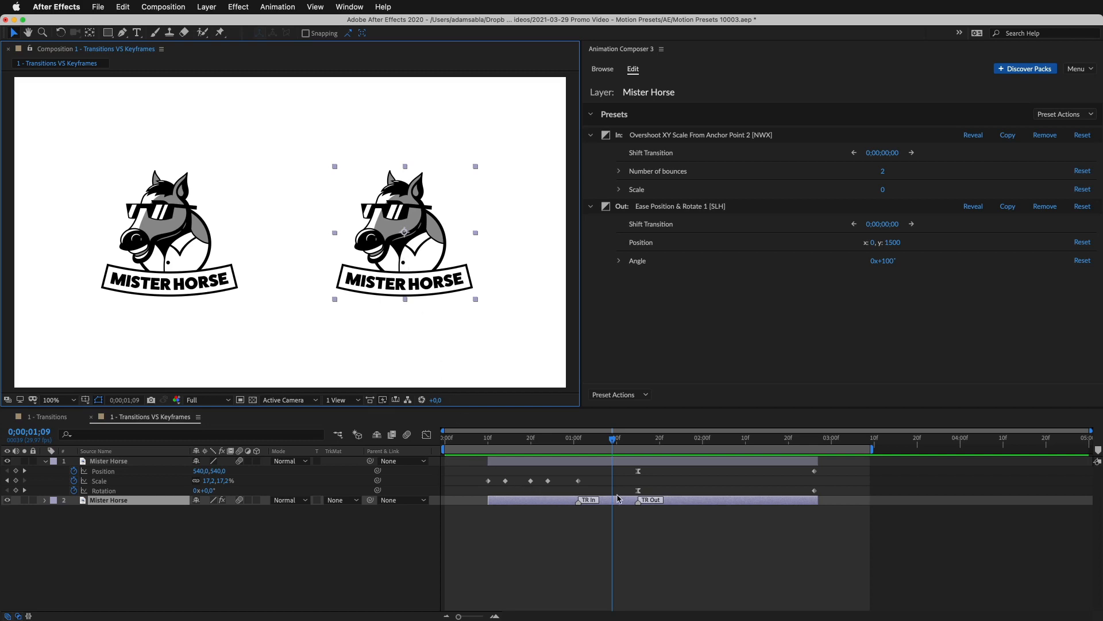
click(592, 462)
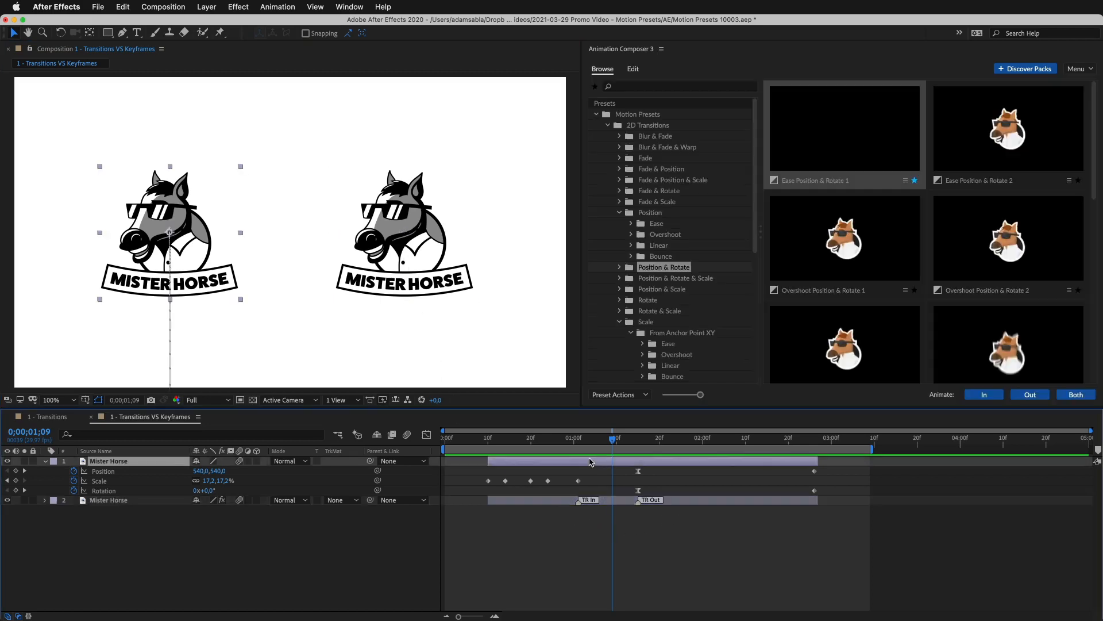
drag(487, 466, 798, 494)
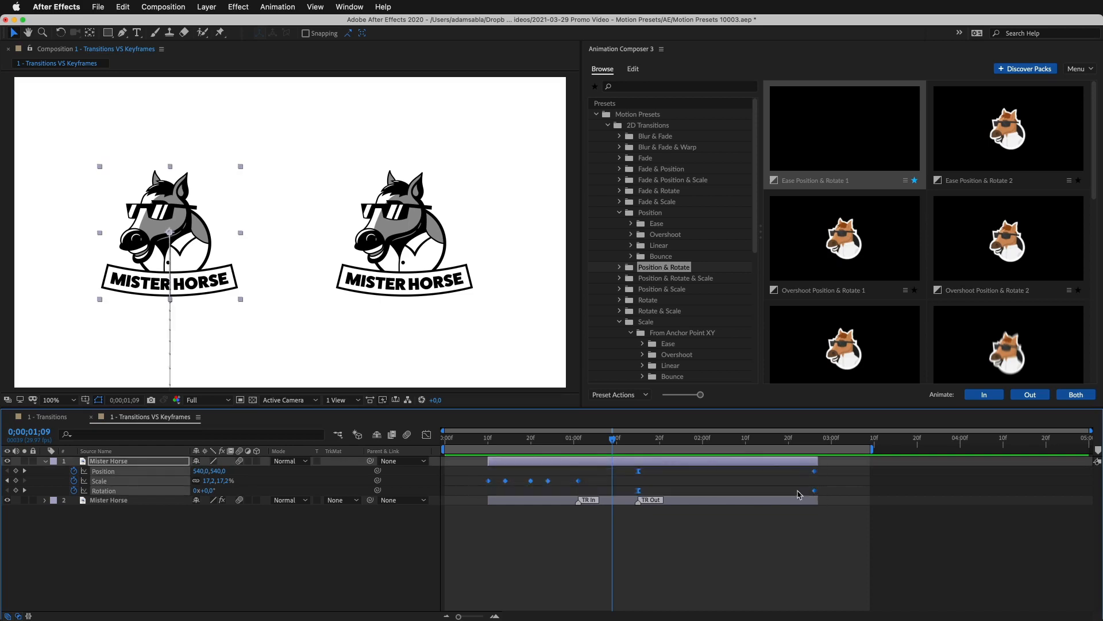
drag(565, 442, 481, 444)
key(space)
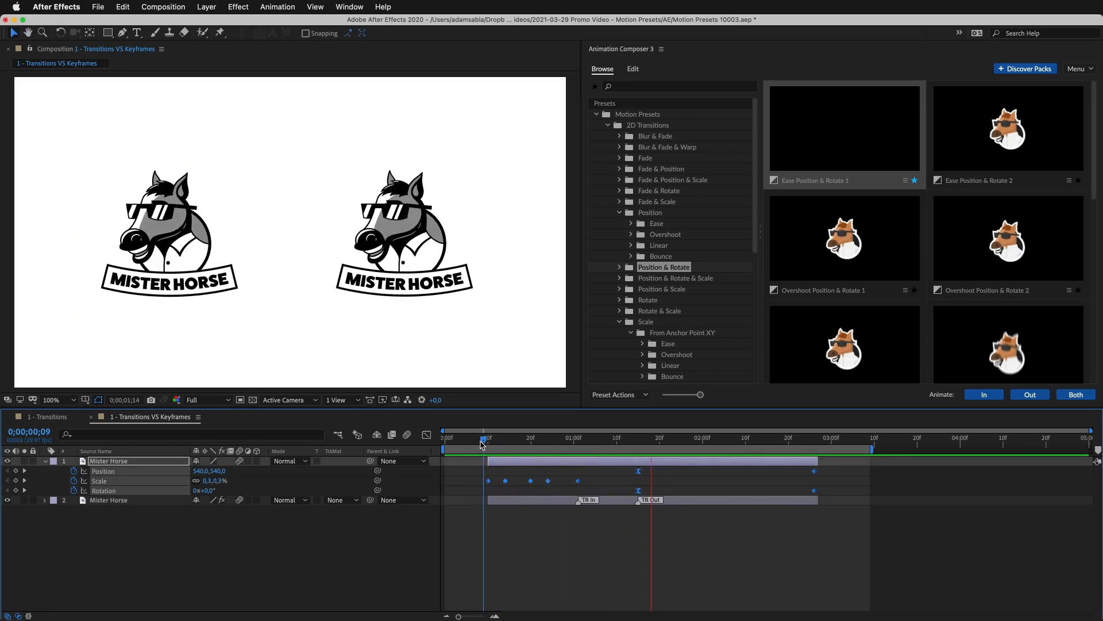
Step: Move the preset-animated Mister Horse logo down and outward, scale it to under half its size, and play the animation
key(space)
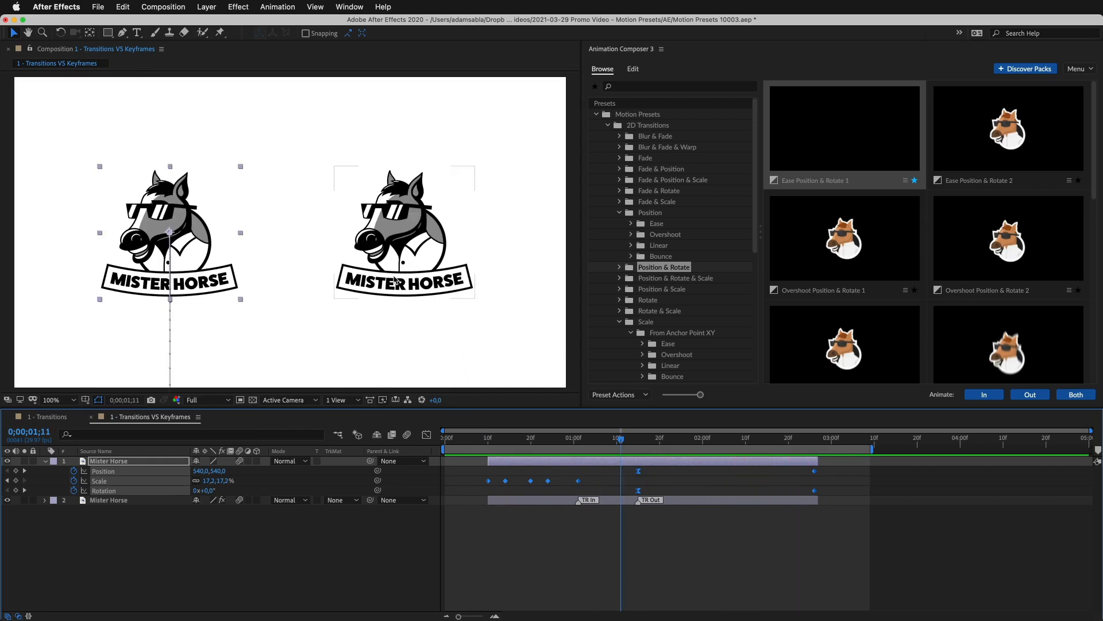
click(395, 280)
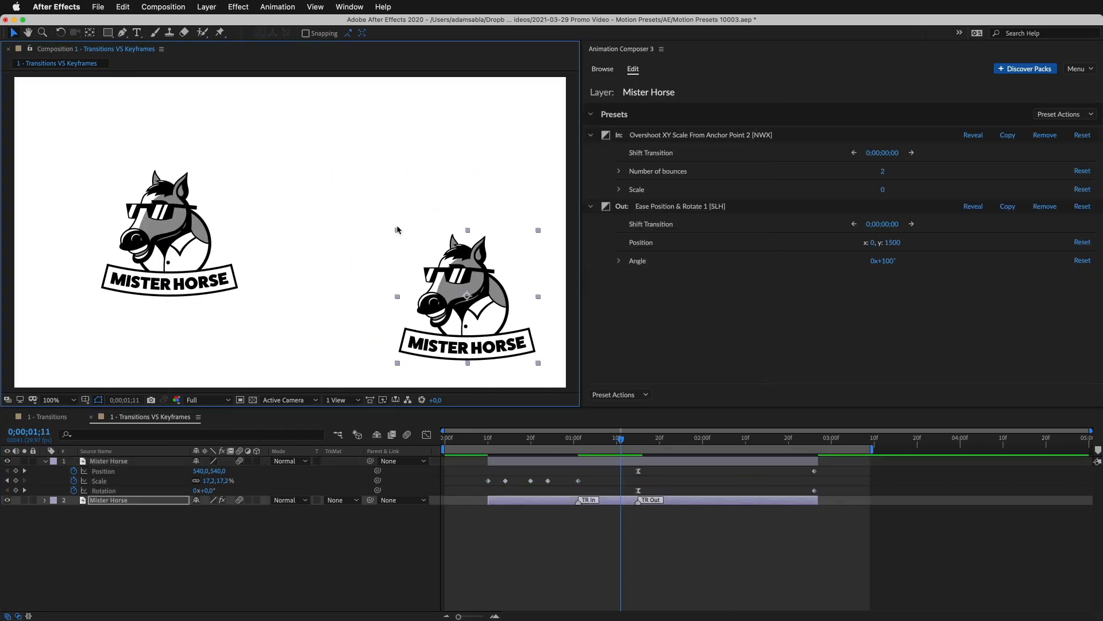
drag(396, 230, 431, 269)
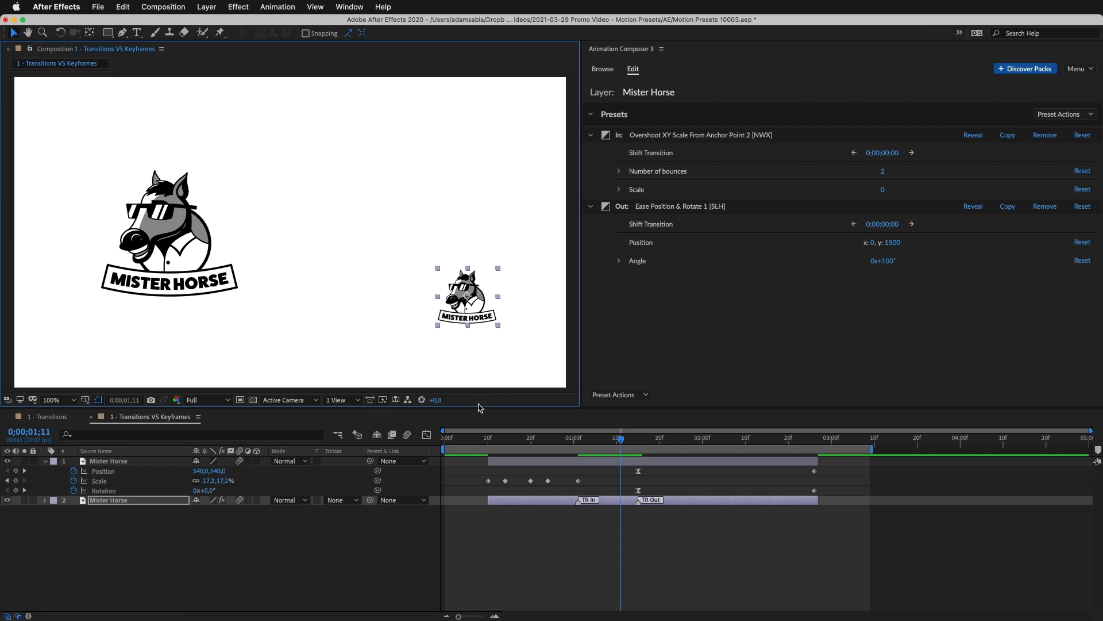
click(484, 439)
key(space)
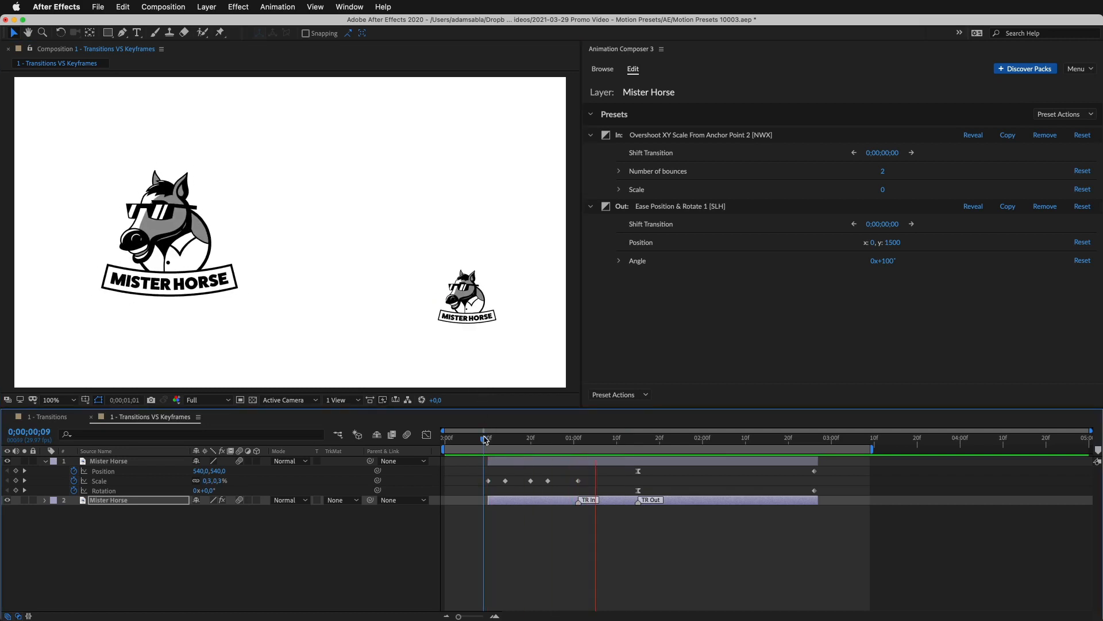
key(space)
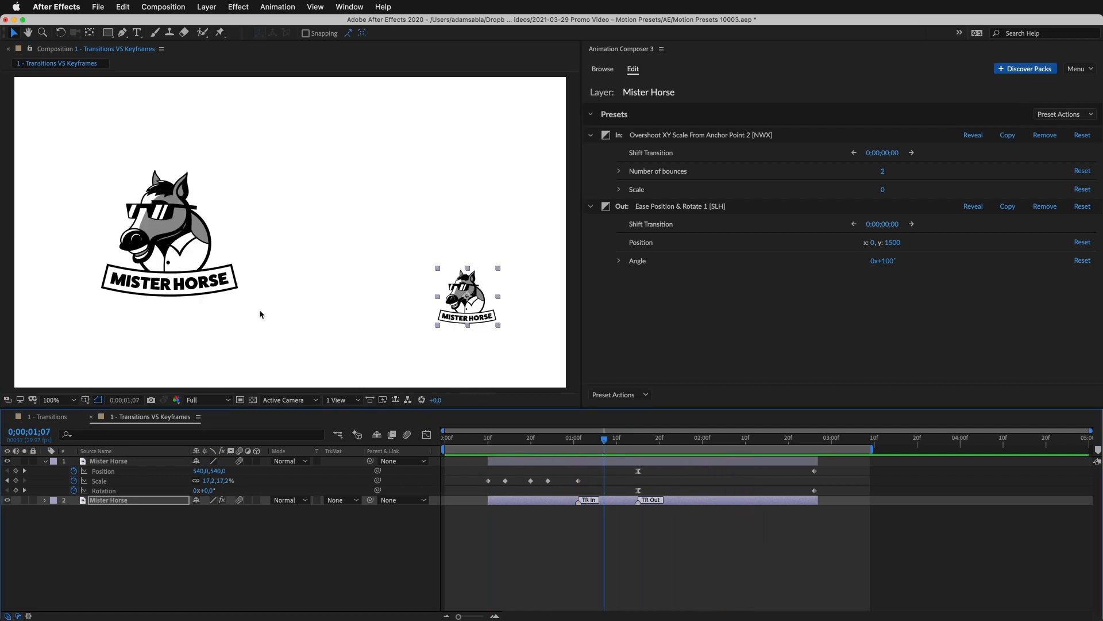
Step: Move the keyframed Mister Horse layer to about 958, 764, scale it down to about 8.1%, and play the animation for comparison
drag(178, 229, 298, 293)
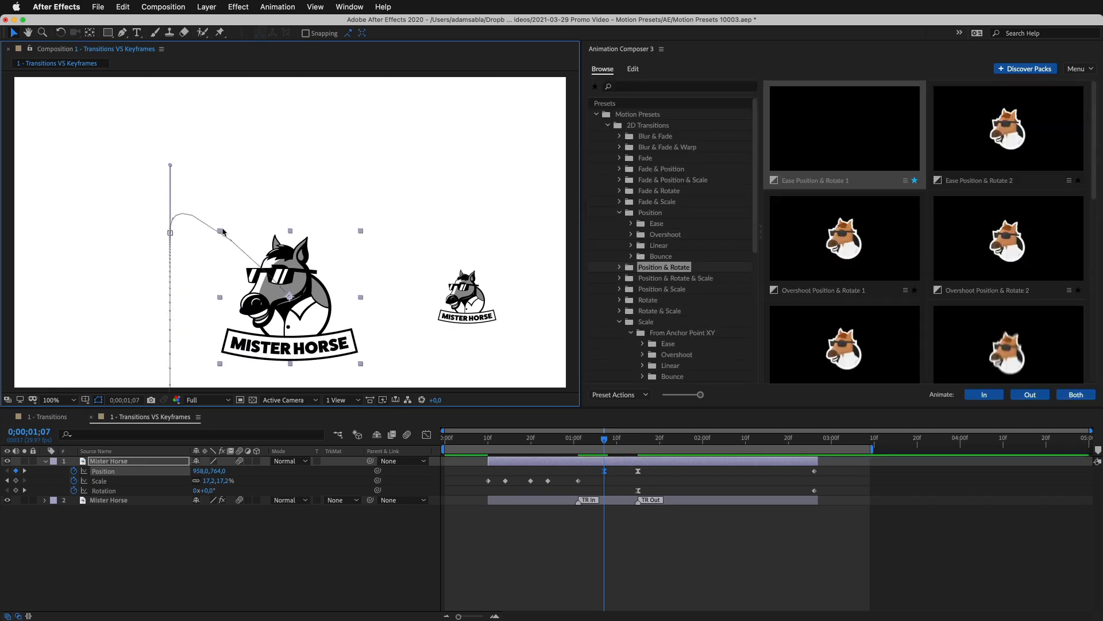
drag(221, 231, 257, 266)
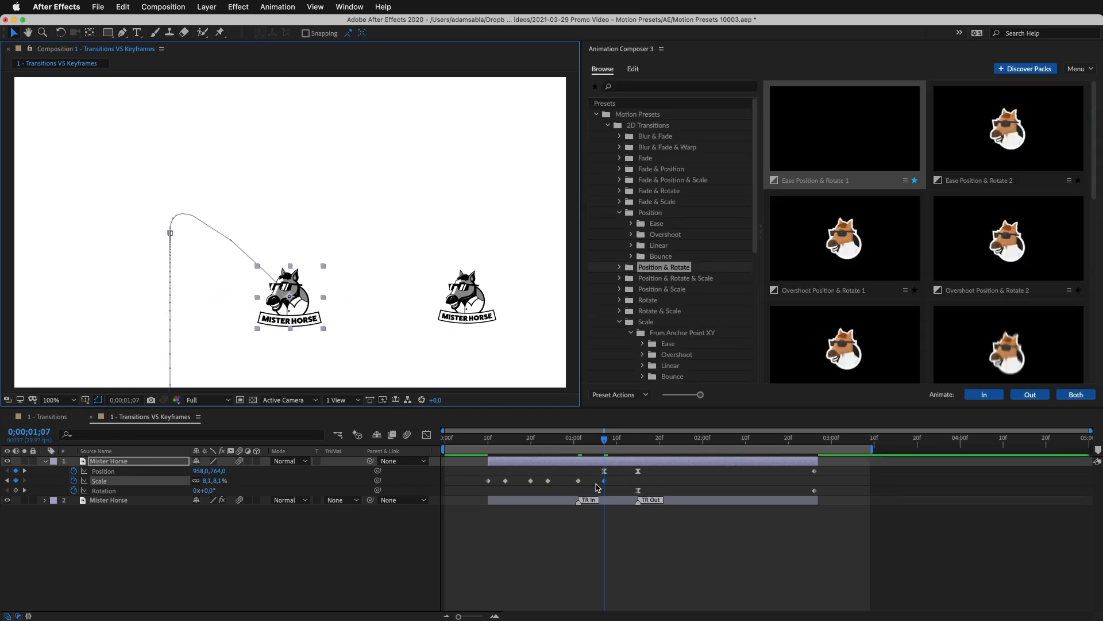
key(space)
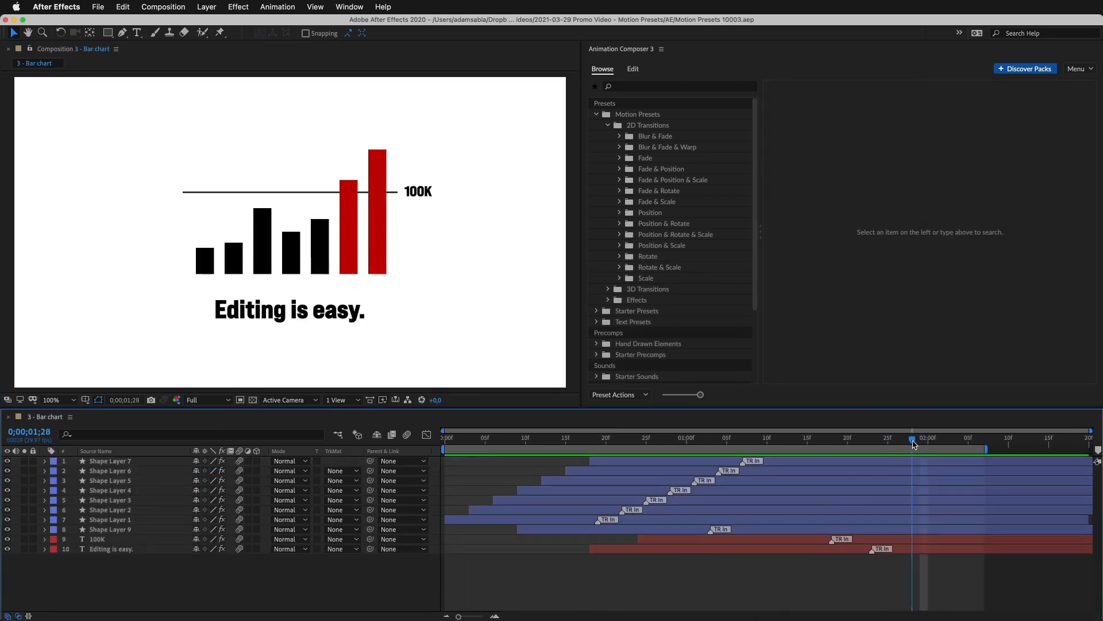
Step: Play the bar chart animation in the 3 - Bar chart composition
drag(914, 444, 904, 444)
key(space)
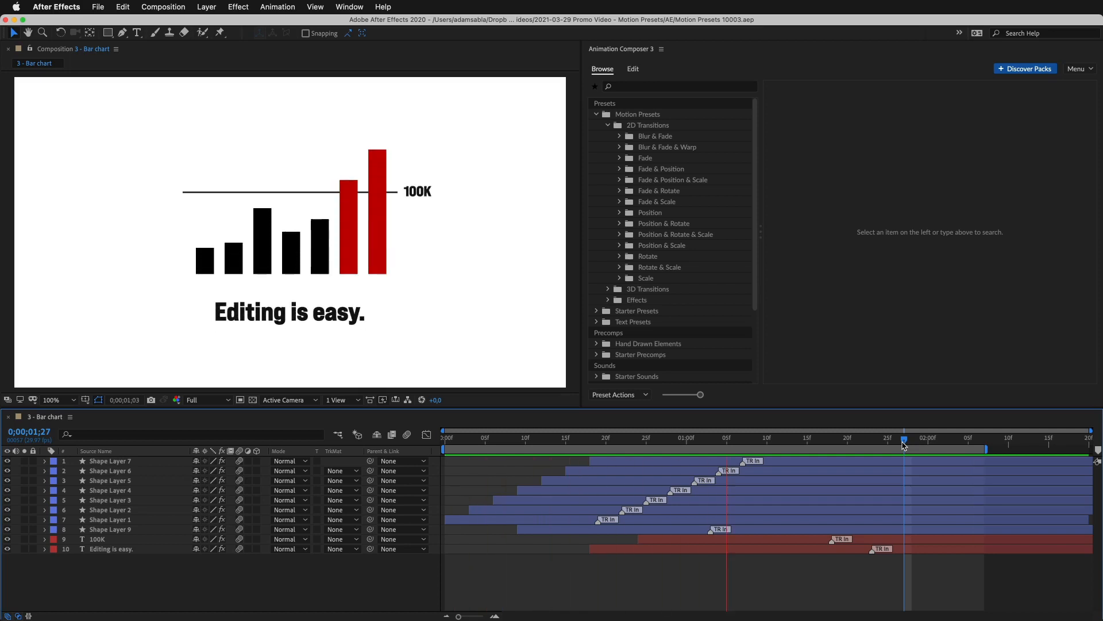
key(space)
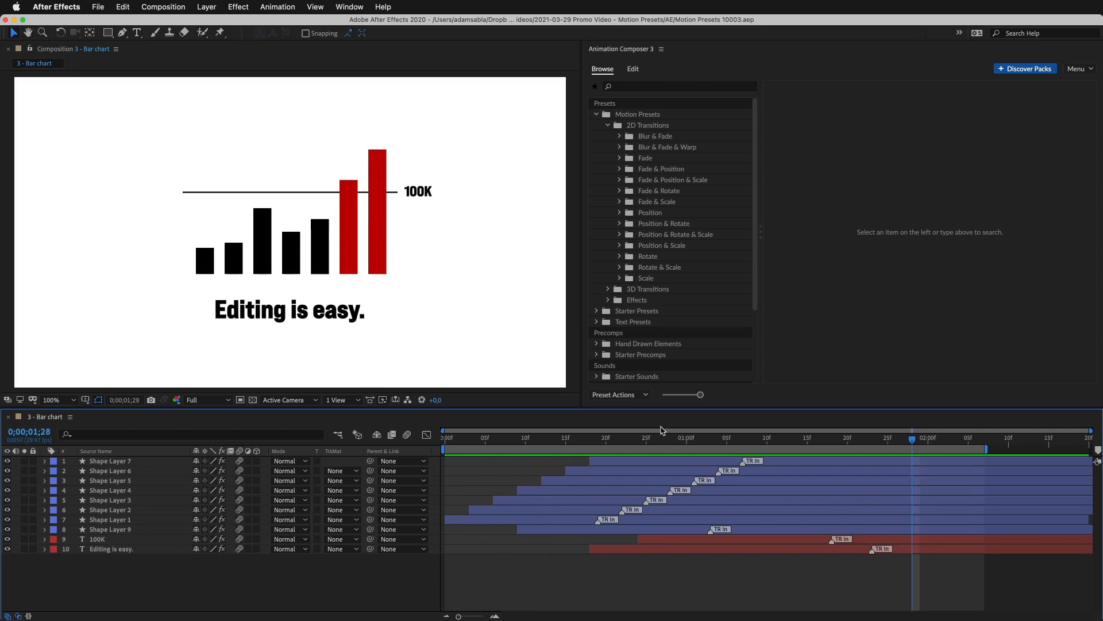
Step: Make the chart's third bar taller and its fifth bar shorter, select the first red bar, and replay the animation
click(262, 243)
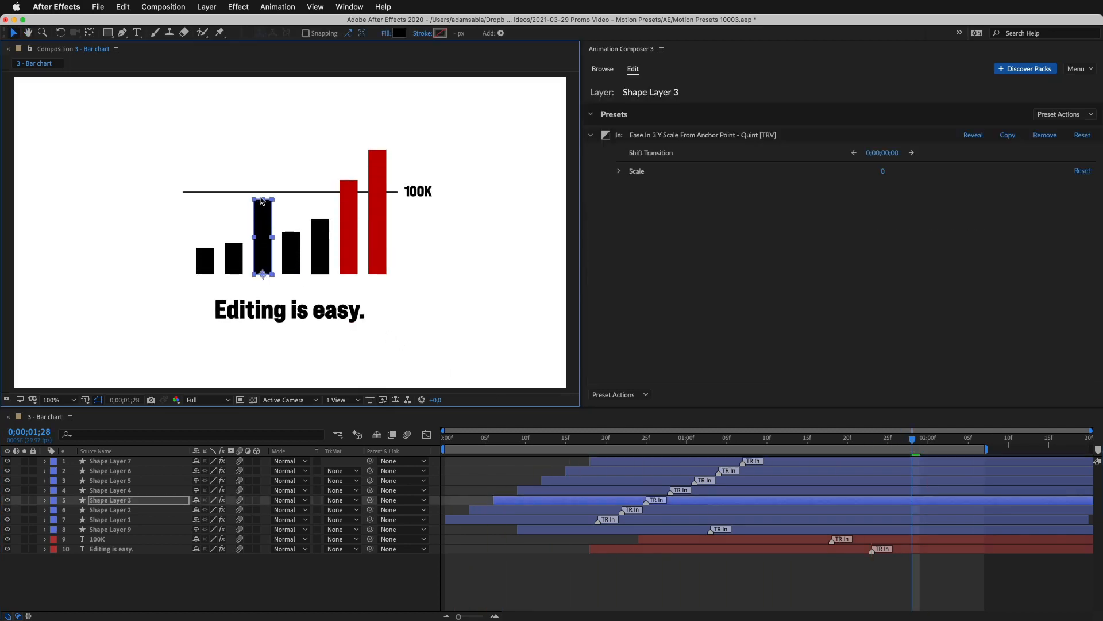
click(320, 238)
click(347, 222)
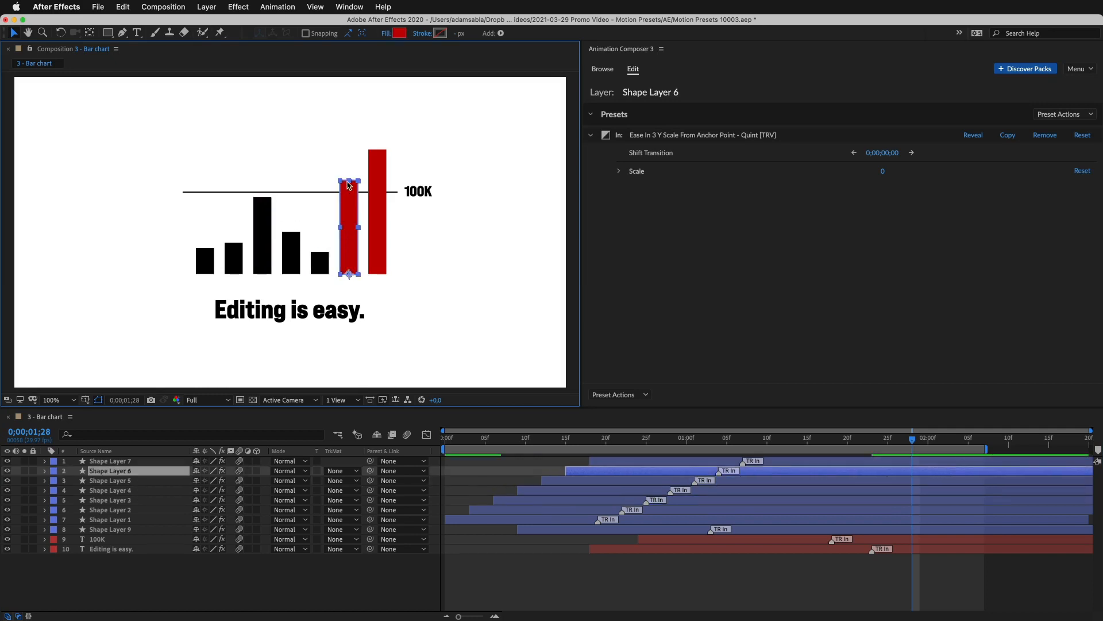
key(space)
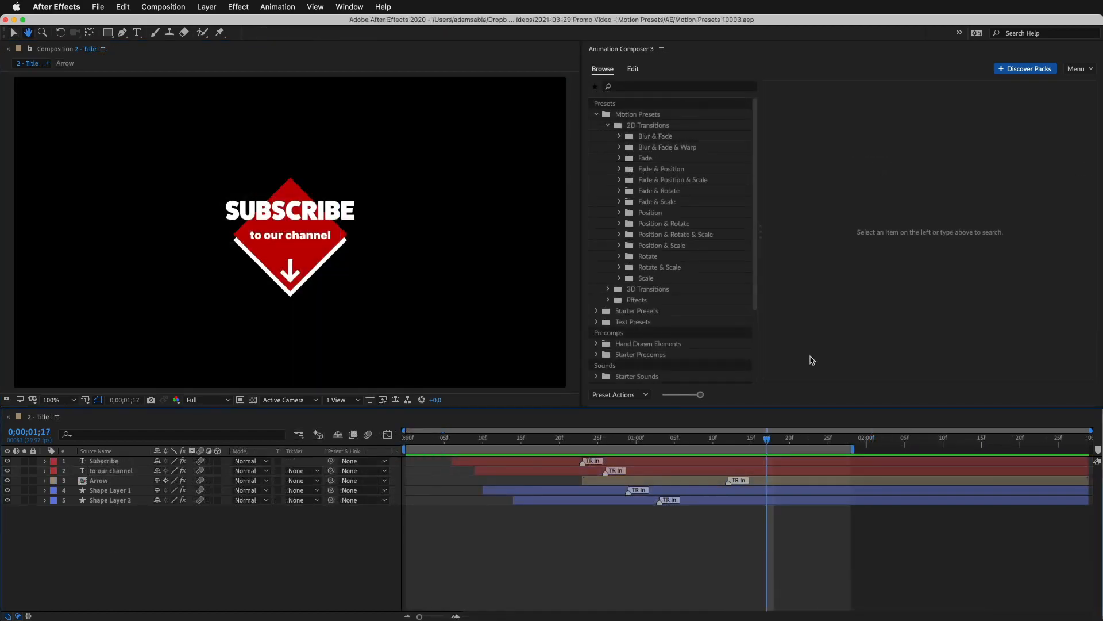
Step: Preview the 2 - Title composition and inspect the presets on its text and shape layers
key(space)
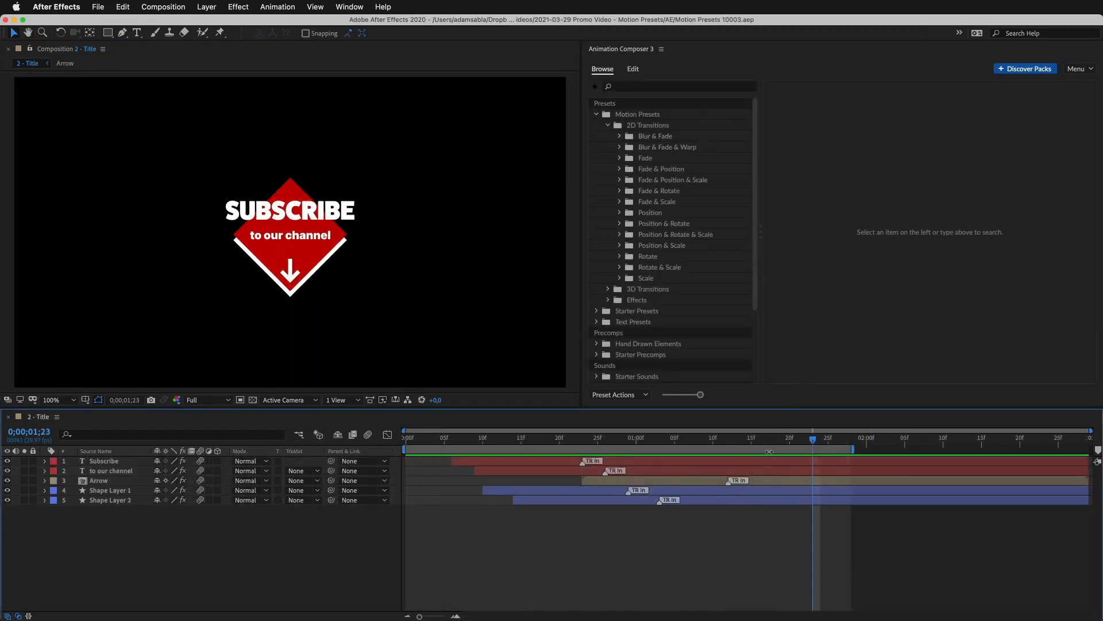
click(764, 463)
click(764, 470)
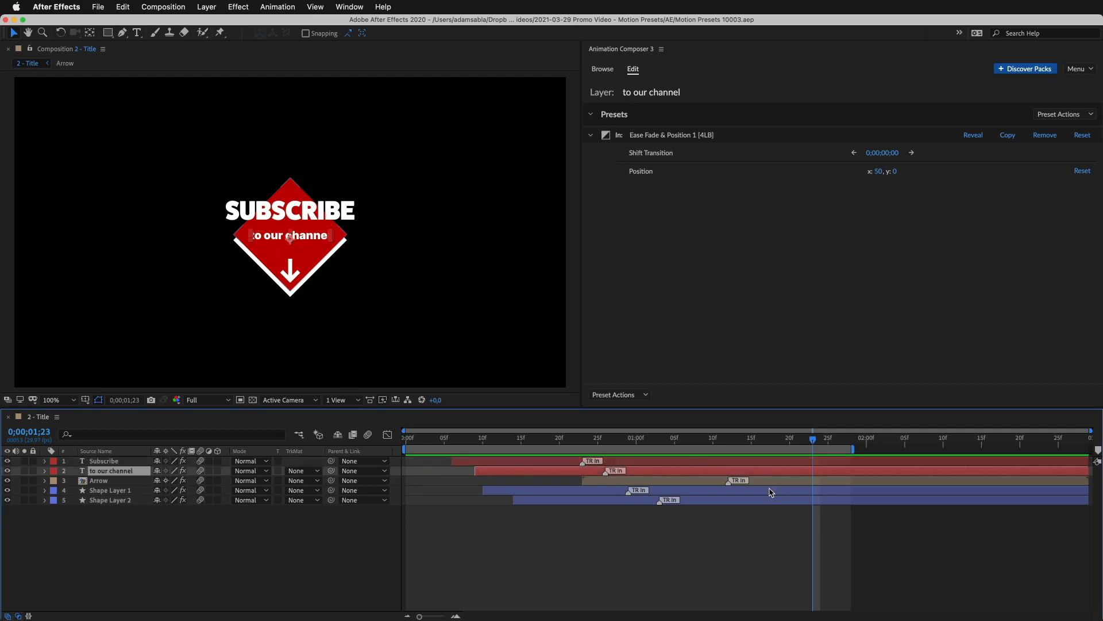
click(771, 490)
click(771, 500)
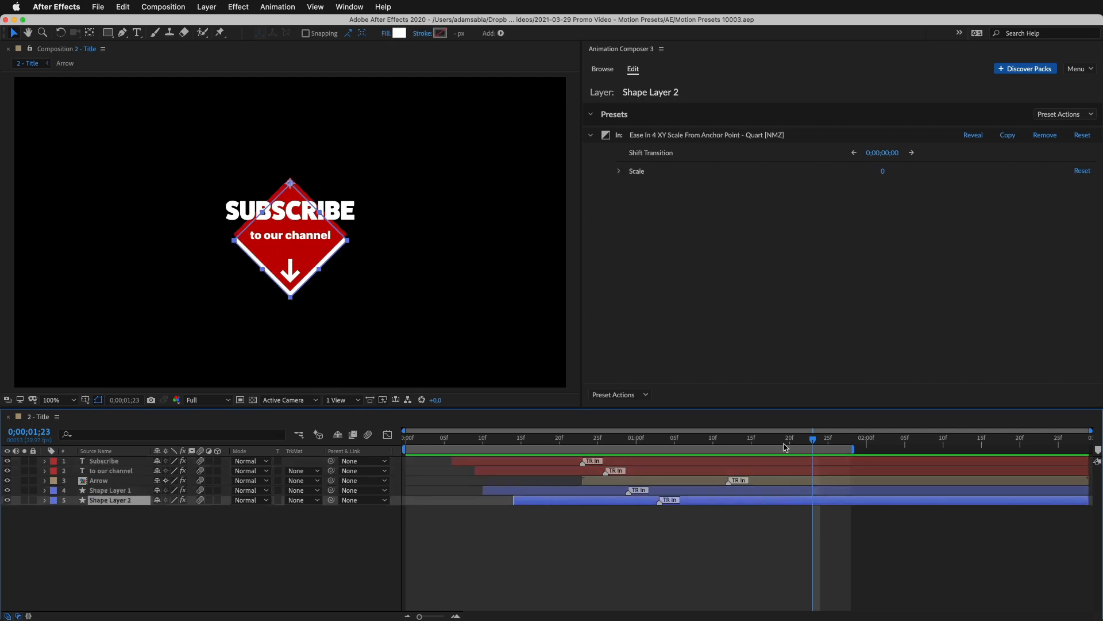
mouse_move(785, 447)
mouse_down()
mouse_move(475, 443)
mouse_move(792, 442)
mouse_up()
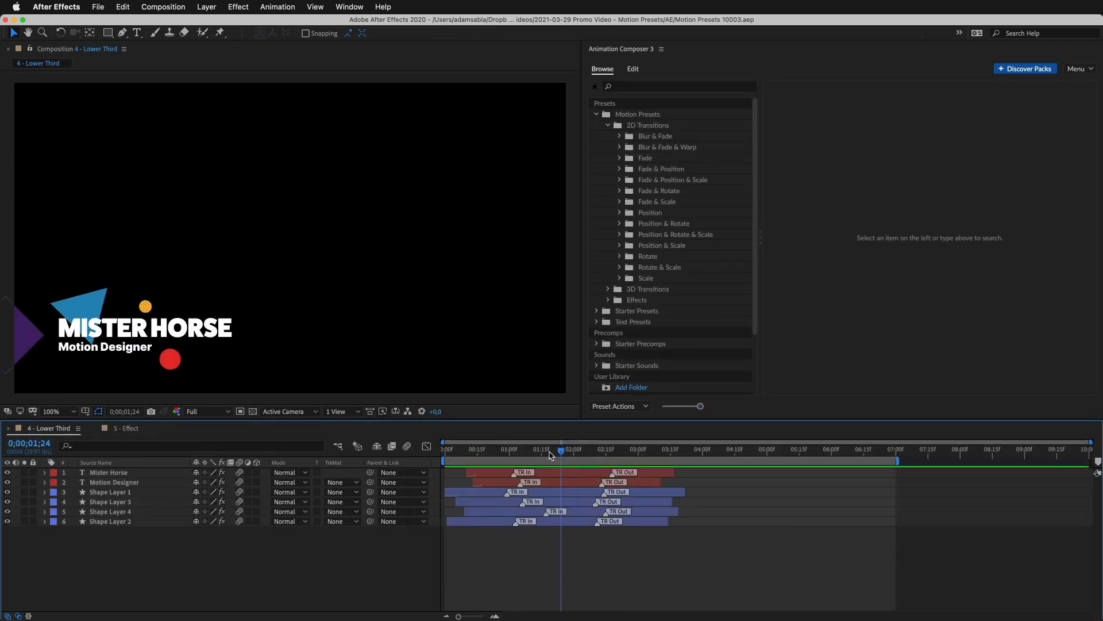
Step: Play the 4 - Lower Third composition from the start and temporarily solo the Mister Horse text layer to examine its In and Out transitions
drag(566, 449, 441, 457)
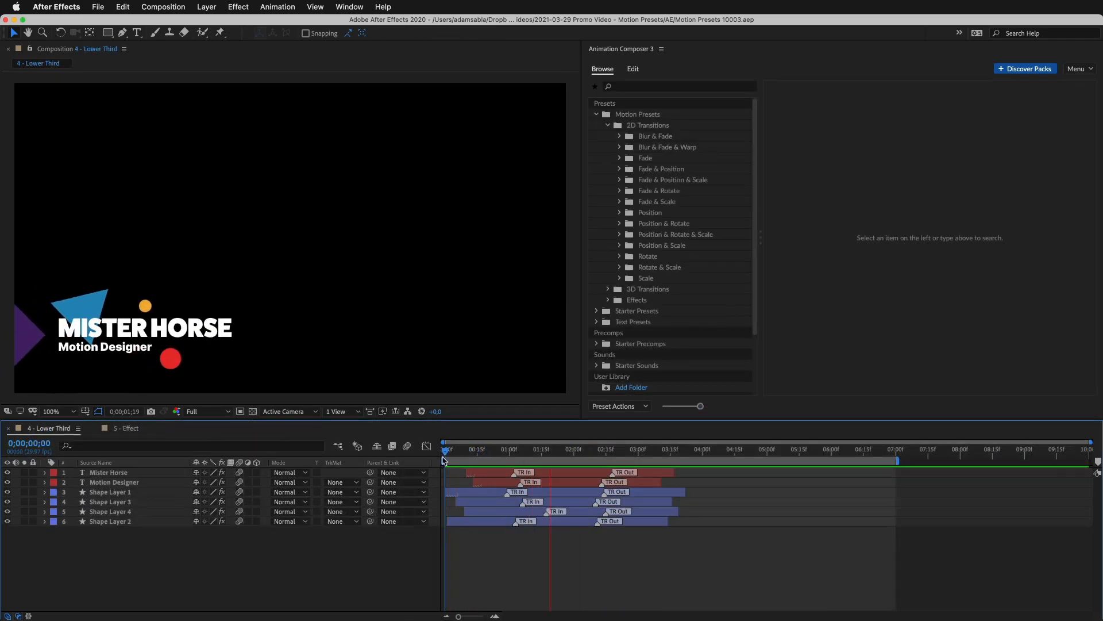
click(577, 451)
click(226, 340)
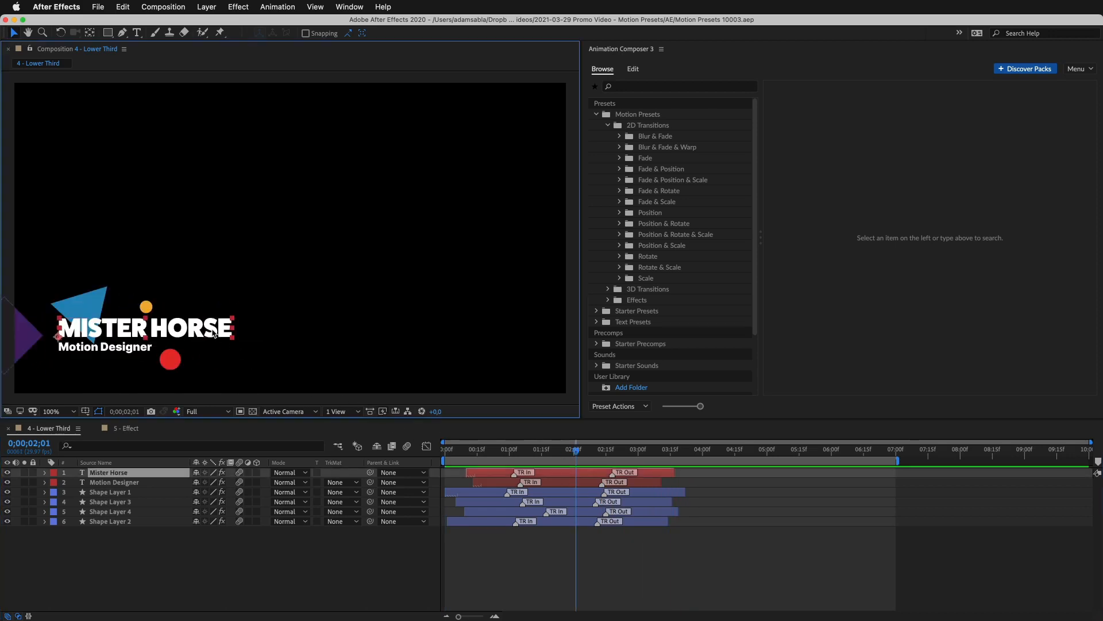
click(24, 472)
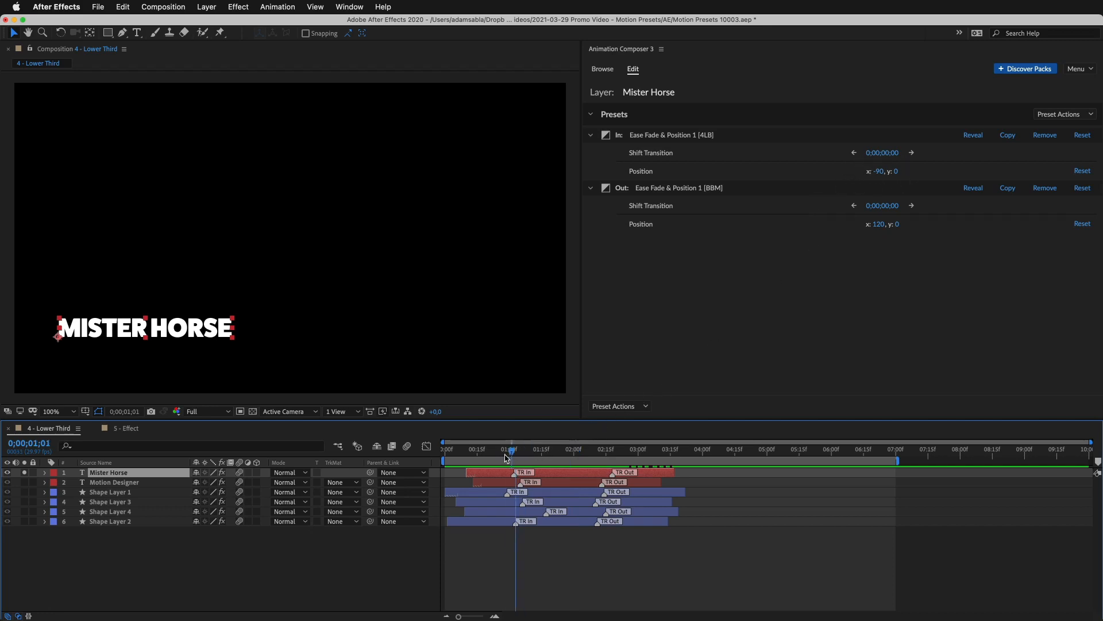
drag(507, 458, 553, 447)
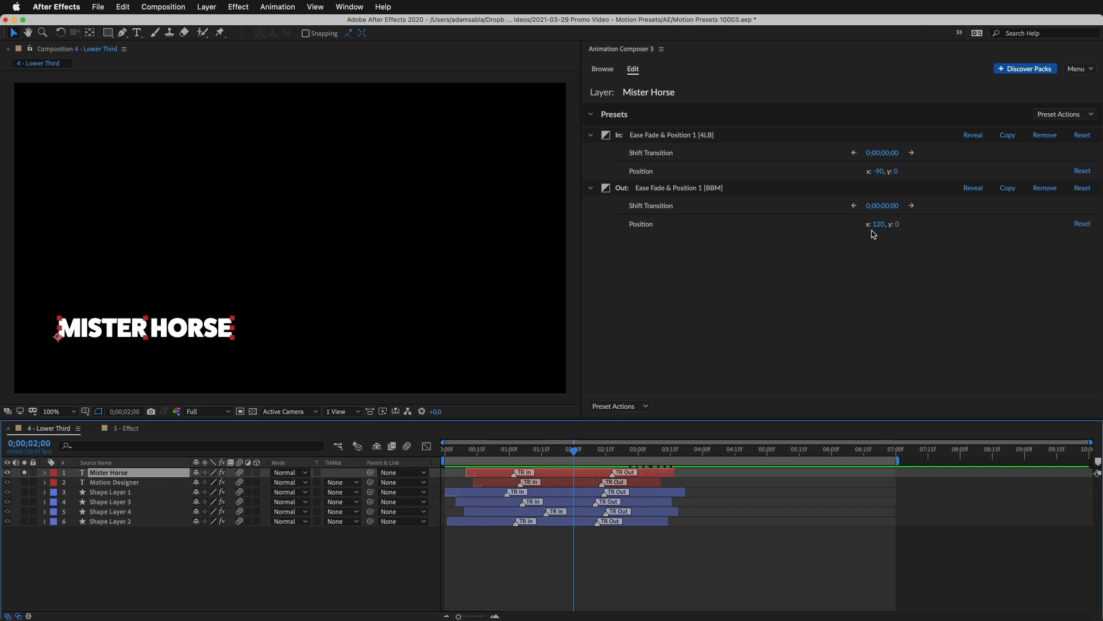
mouse_move(615, 457)
mouse_down()
mouse_move(696, 454)
mouse_move(600, 468)
mouse_up()
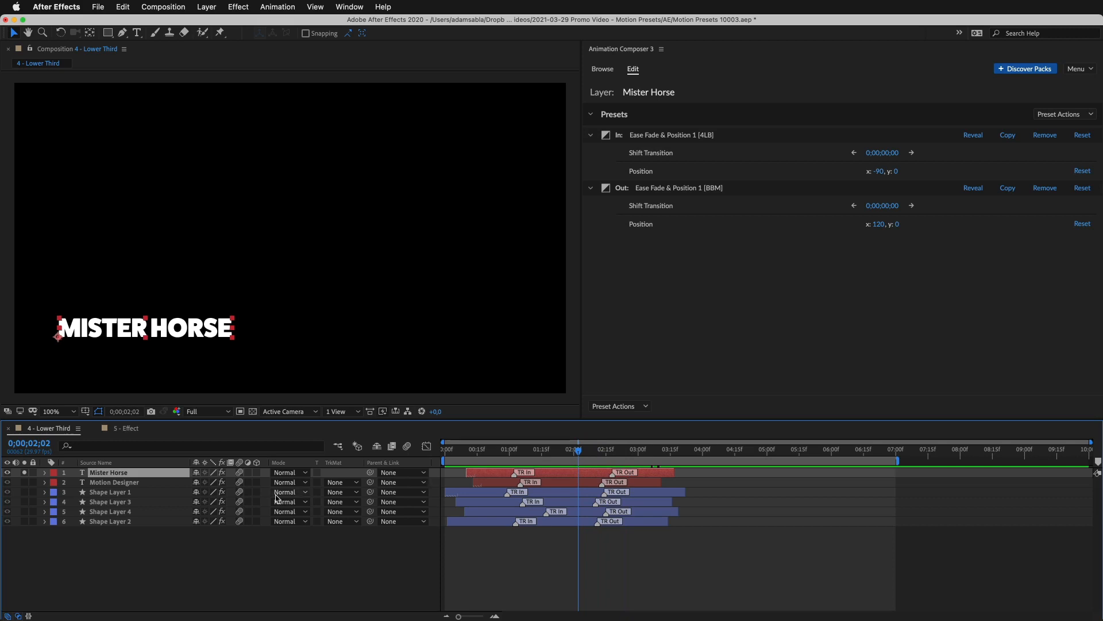
click(25, 472)
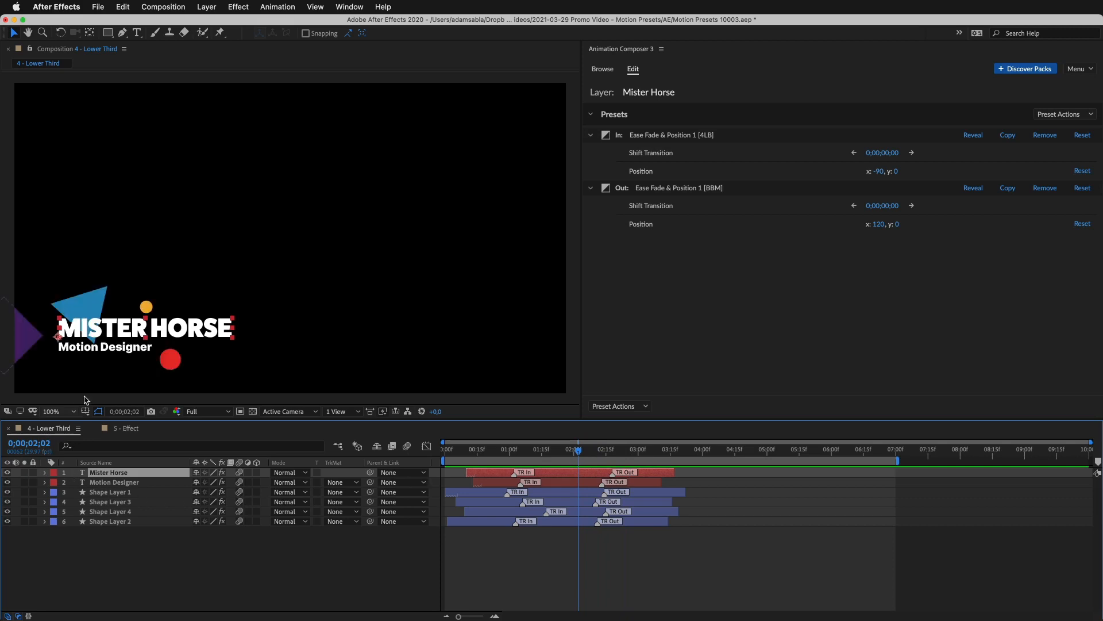
Step: Try moving all six lower-third layers to the middle of the frame and scrub through the animation
drag(273, 265, 291, 232)
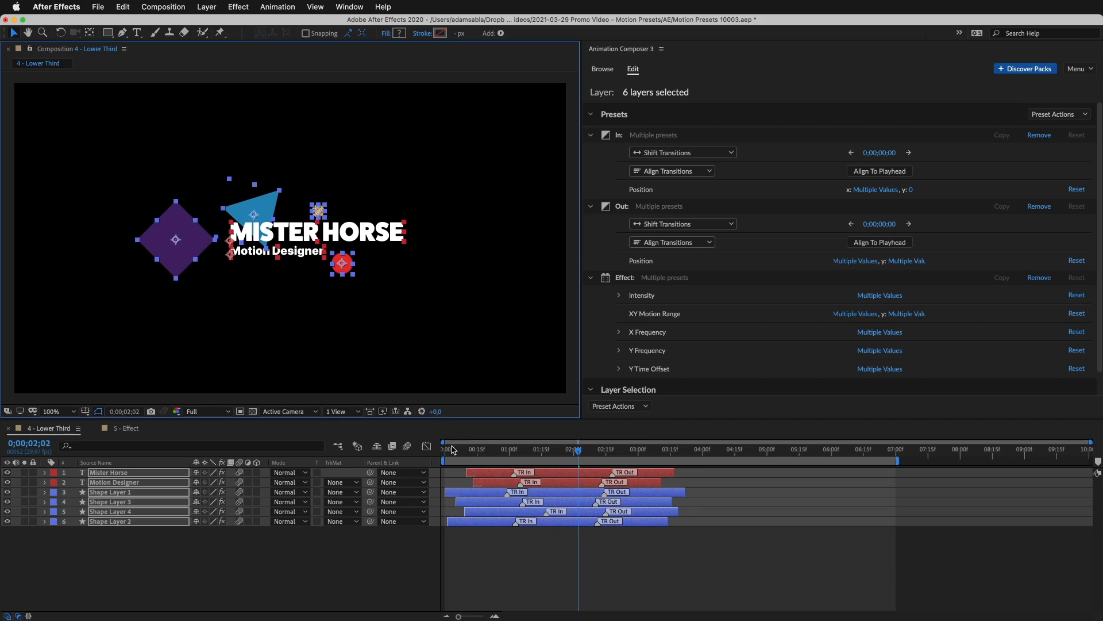
drag(452, 450, 578, 460)
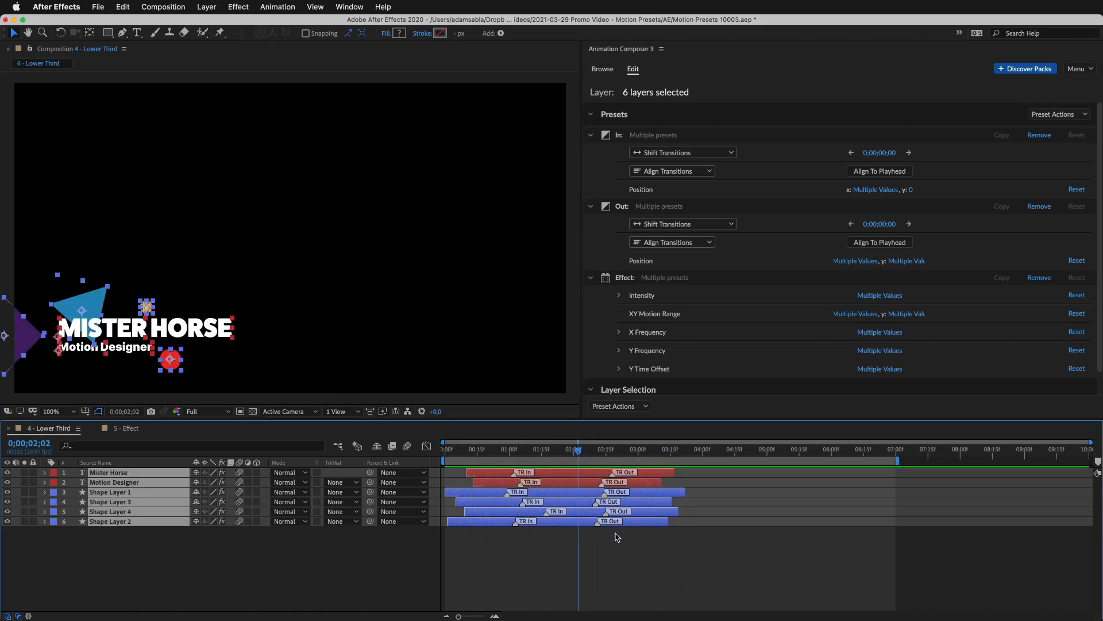
Step: Shift the Out transitions of all six selected lower-third layers to just after five seconds and play the result
drag(879, 225, 965, 236)
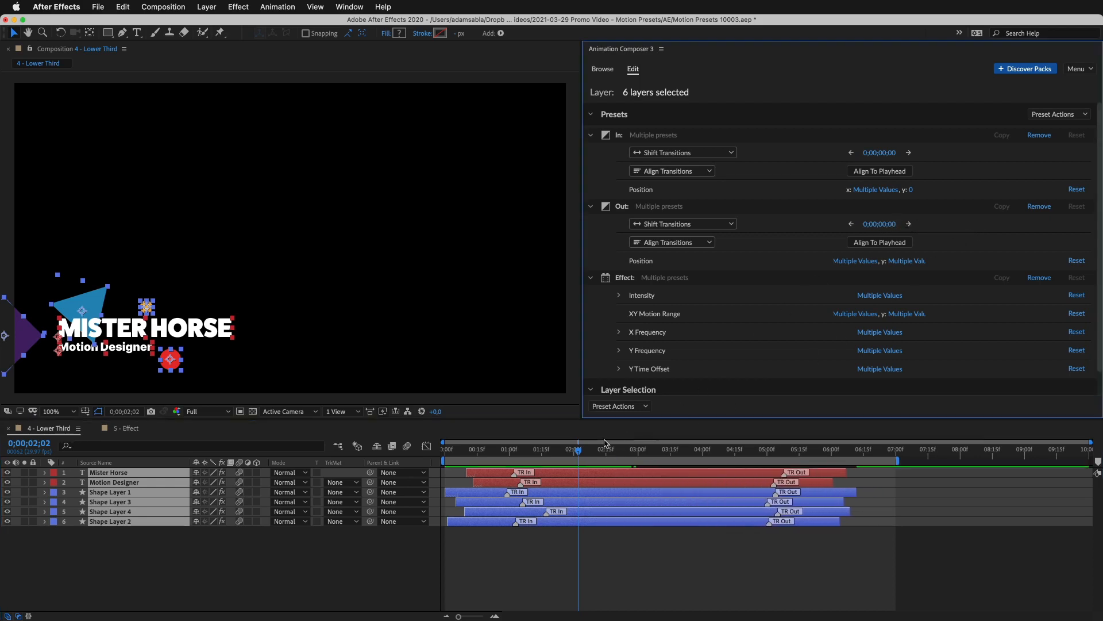
key(space)
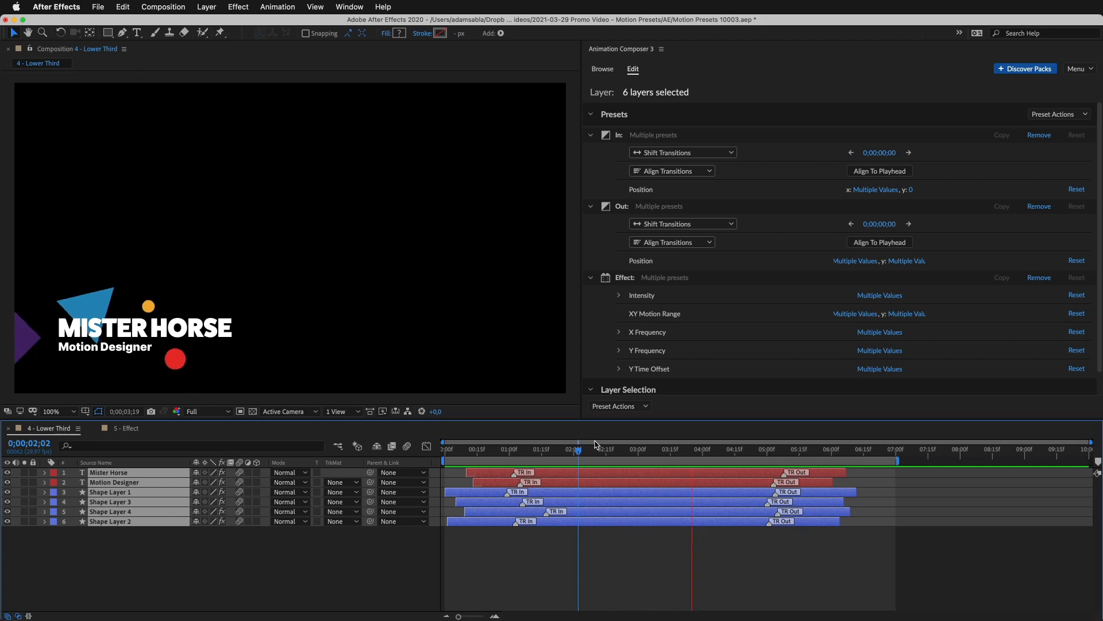
key(space)
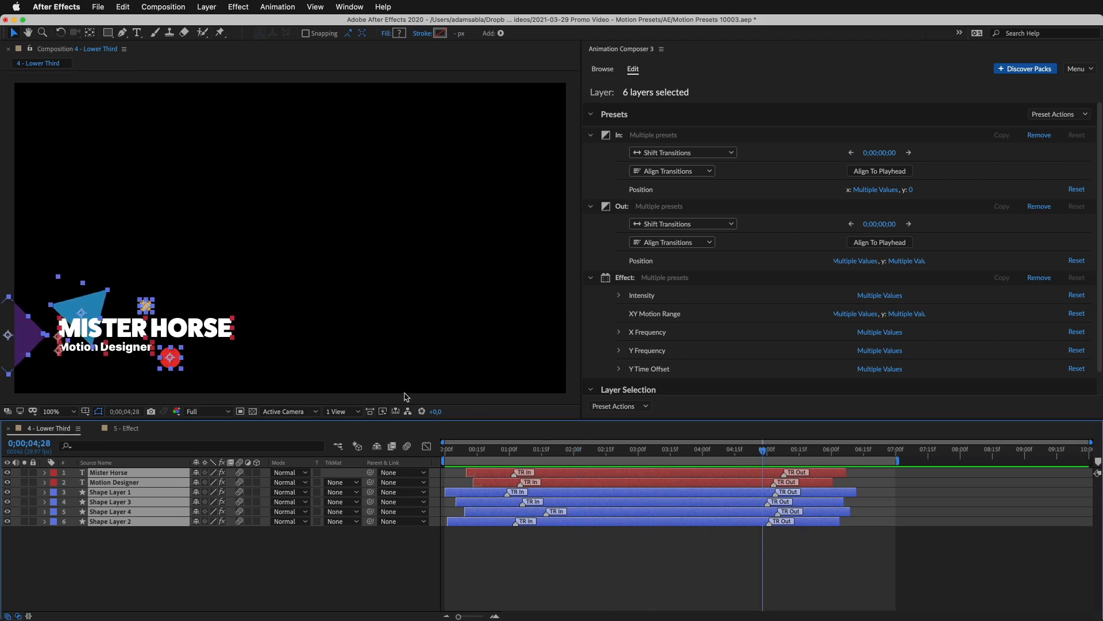
Step: Scrub through the blue triangle's motion and reveal its Cosine Position & Rotation 3 effect in the preset library
click(111, 285)
click(91, 308)
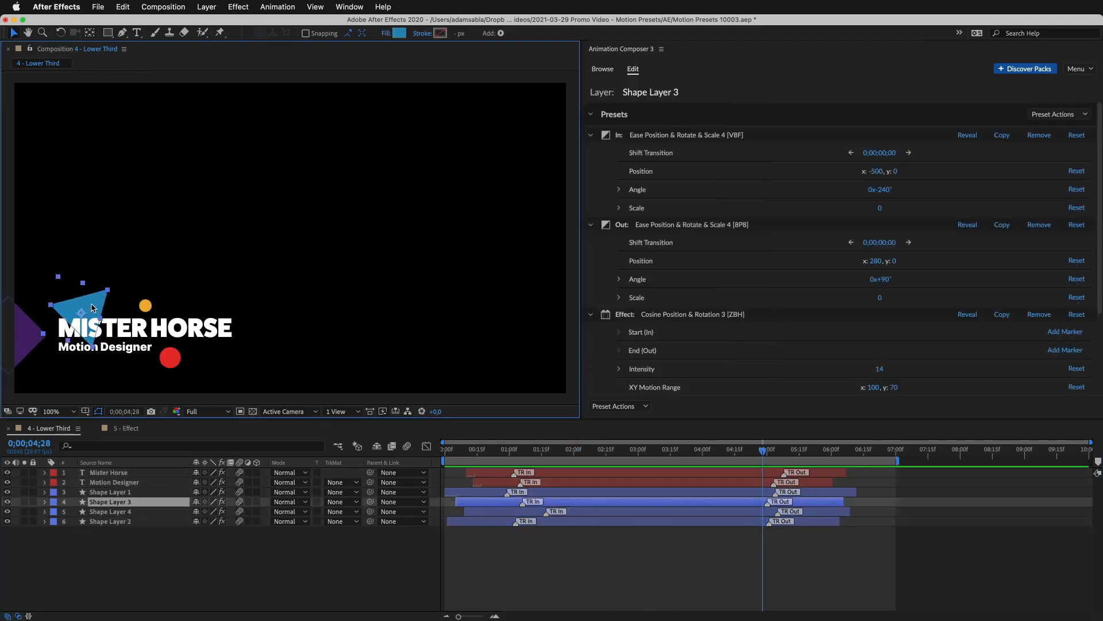
drag(569, 450, 716, 454)
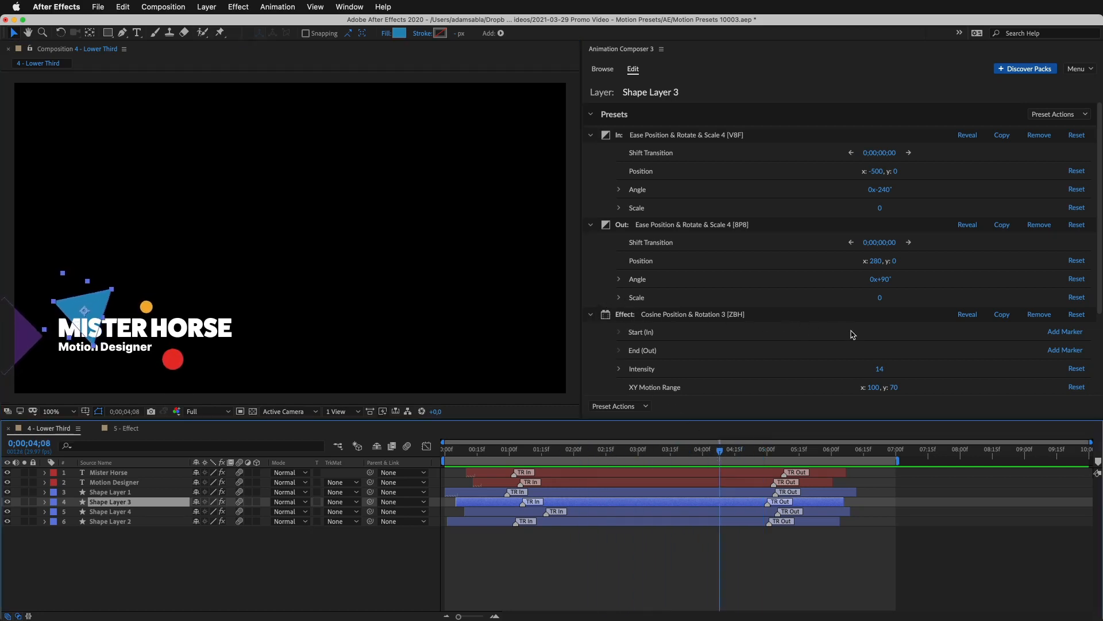
click(969, 315)
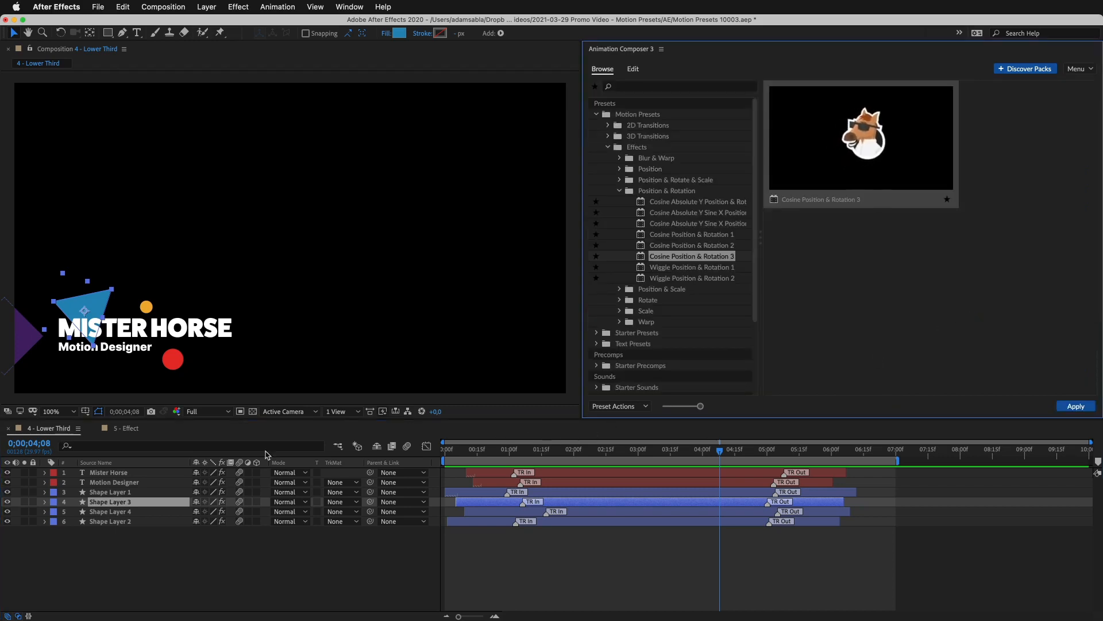
Step: In the 5 - Effect composition, apply the Cosine Position 2 effect preset to the blue triangle layer and play the result
click(126, 428)
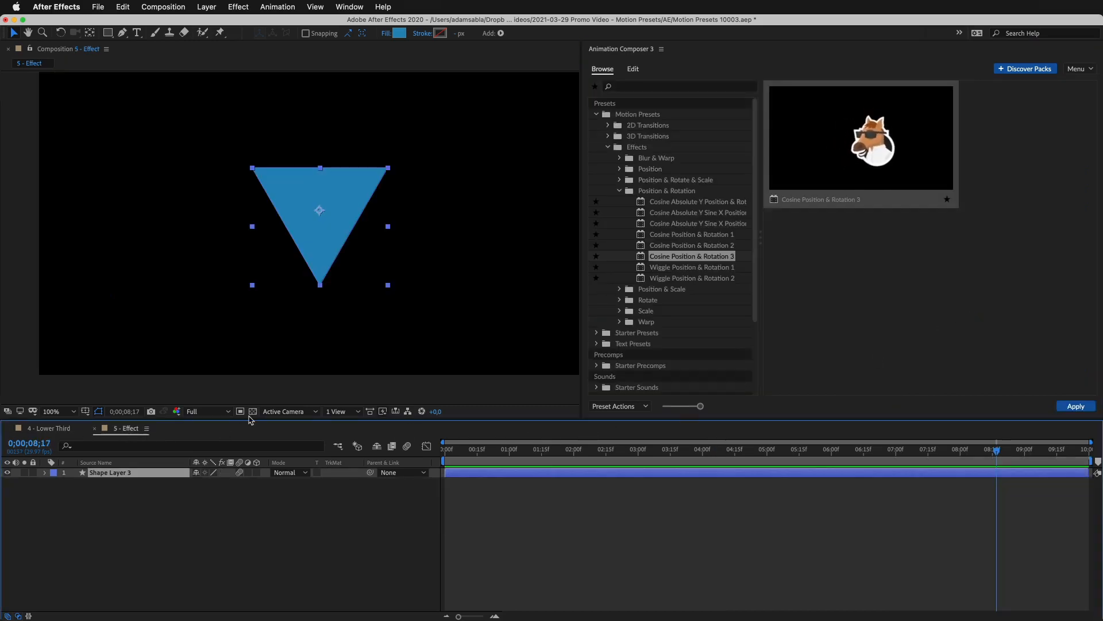
click(651, 190)
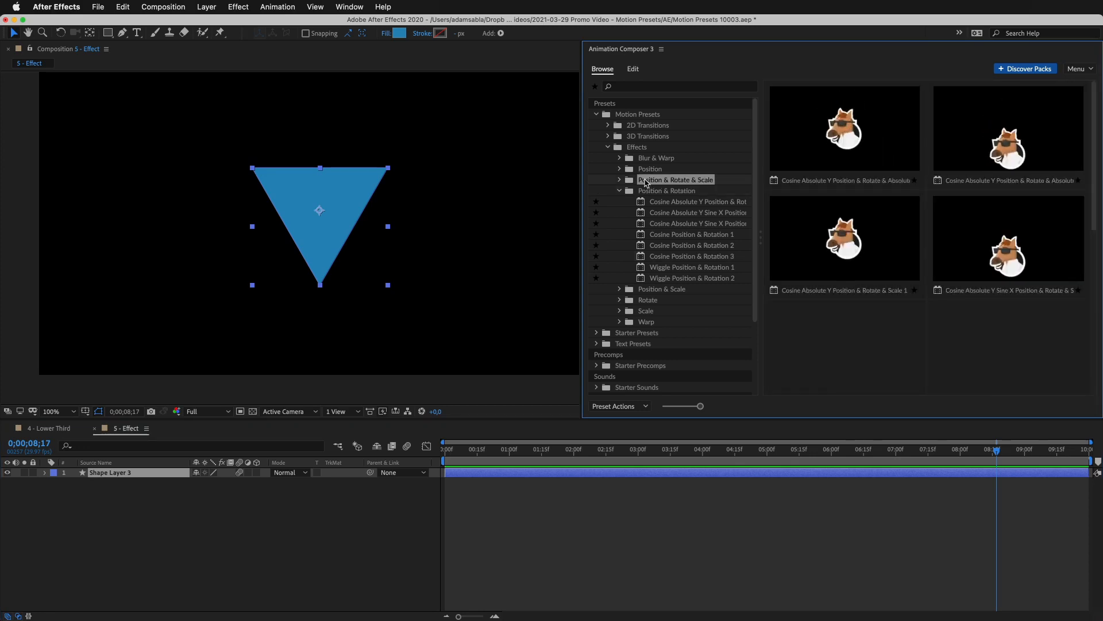
click(645, 170)
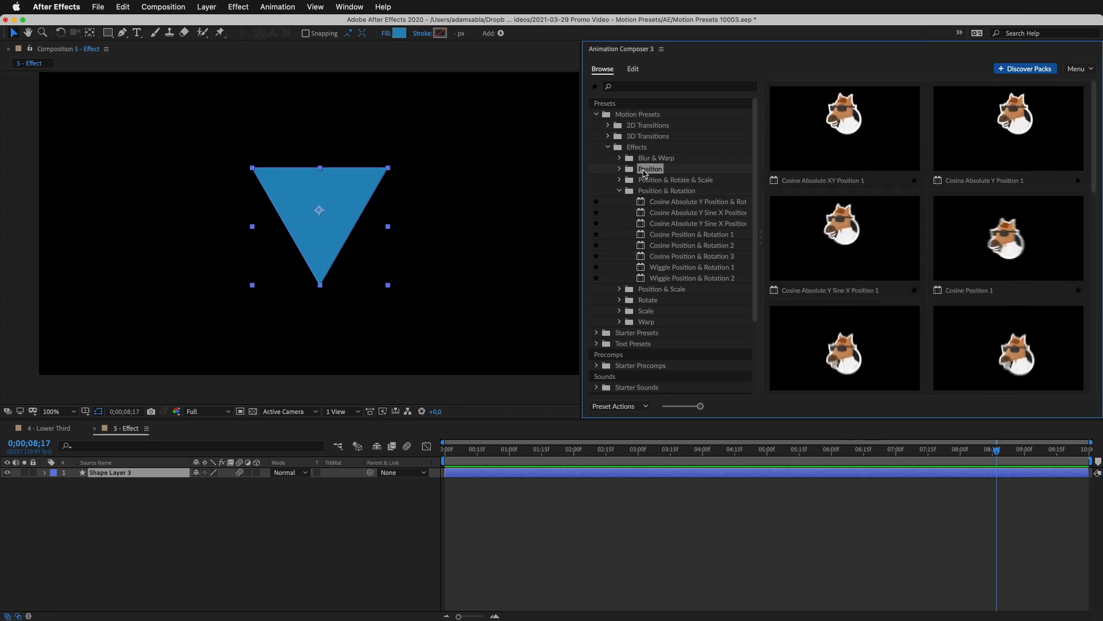
click(801, 340)
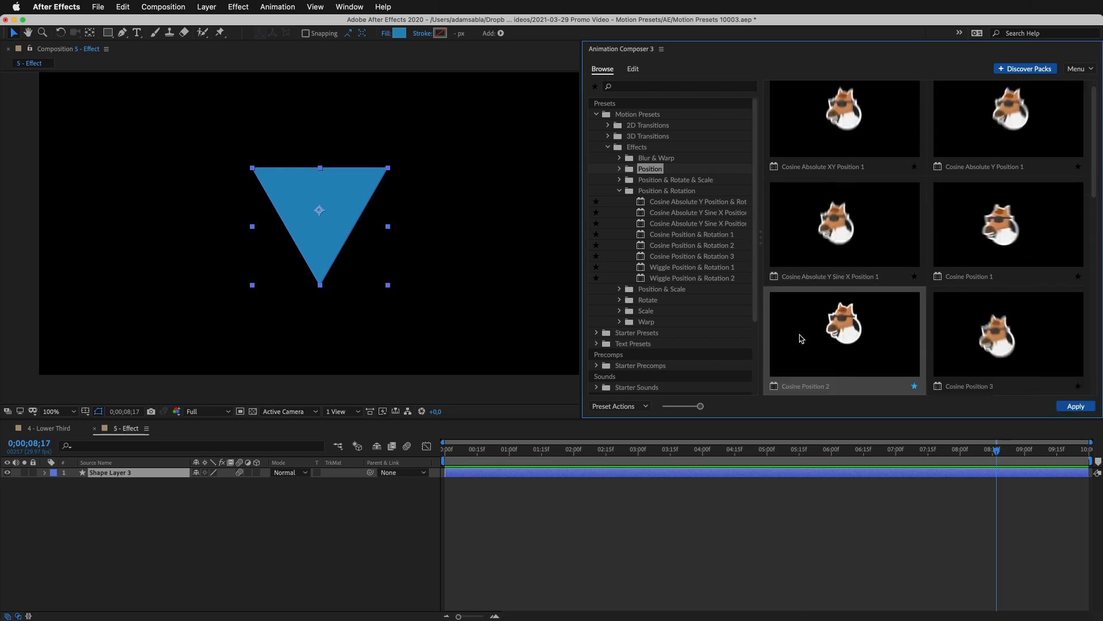
click(1078, 407)
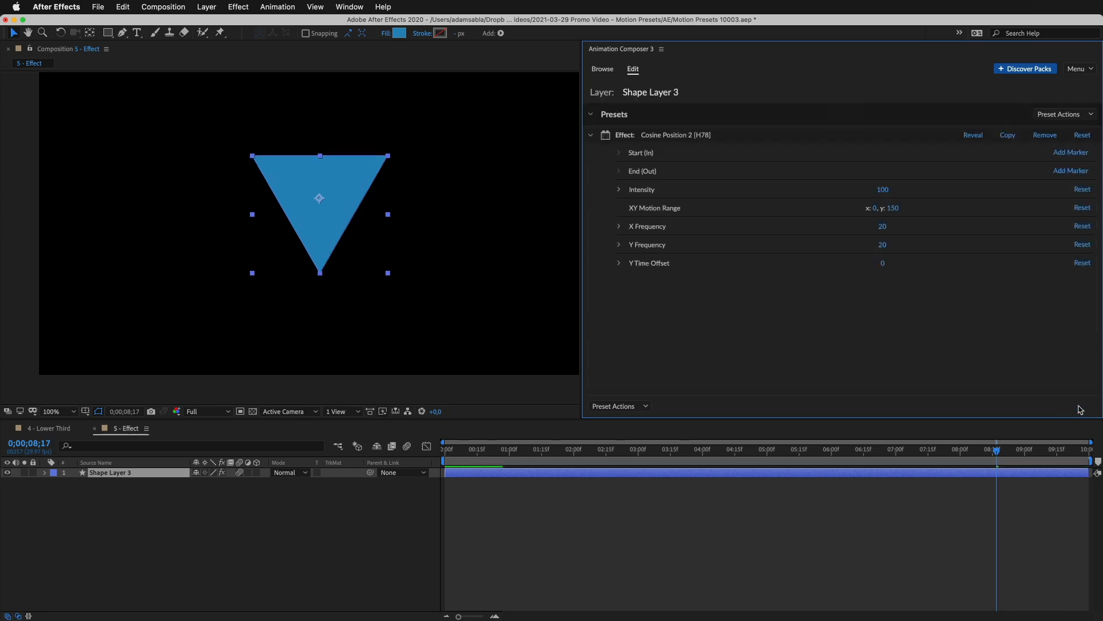
drag(993, 455, 791, 457)
key(space)
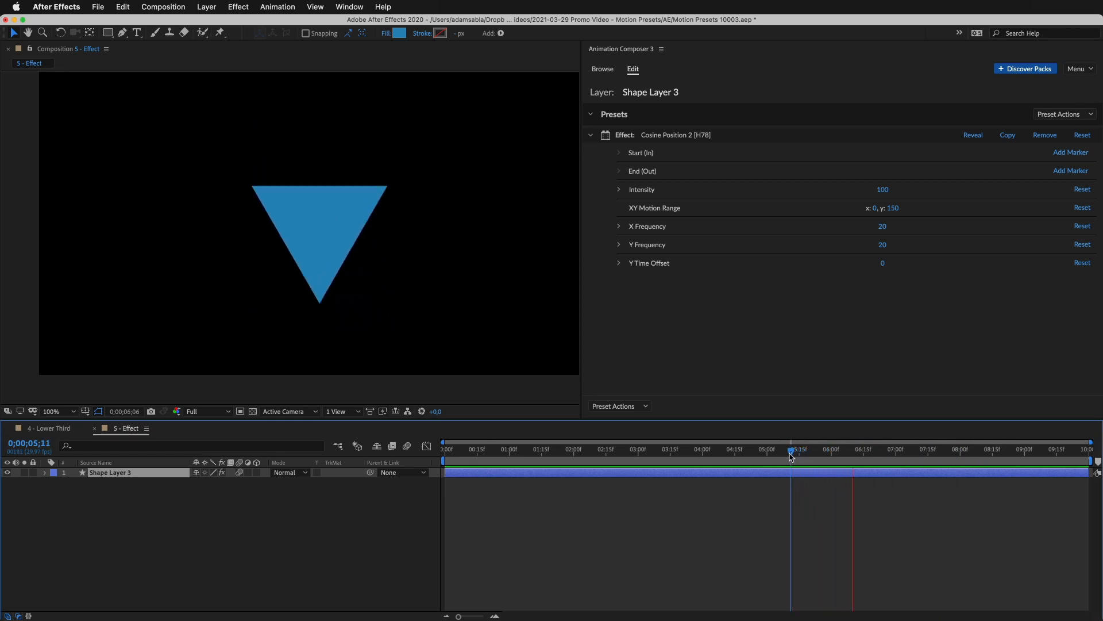
key(space)
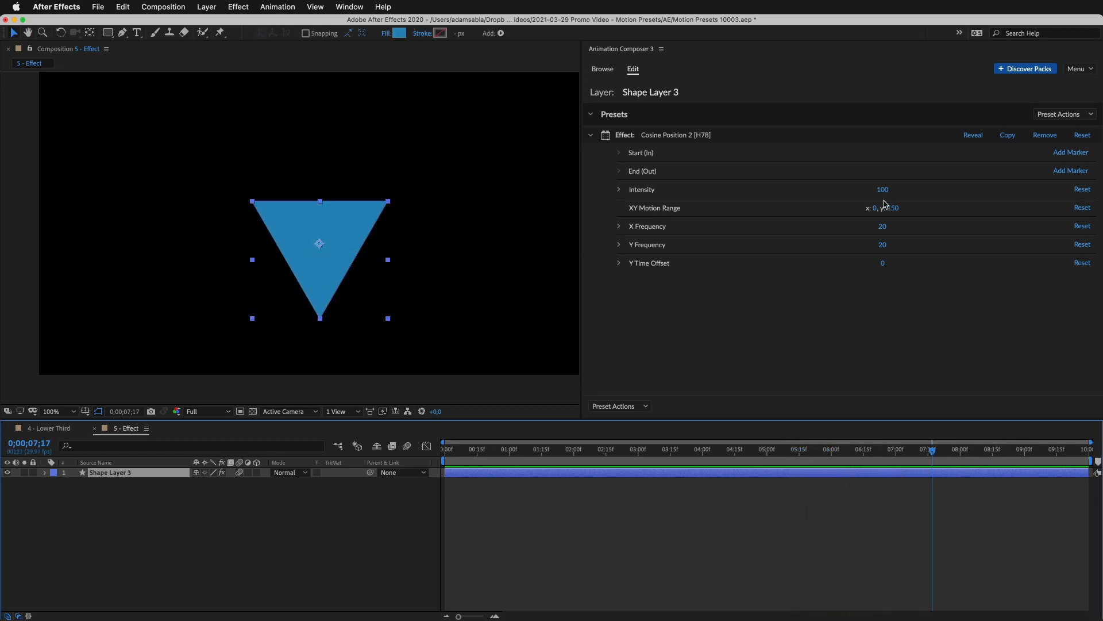
Step: Set the Cosine Position 2 effect's intensity to 24 and its Y frequency to 6, playing the motion after each change
drag(883, 190, 796, 207)
key(space)
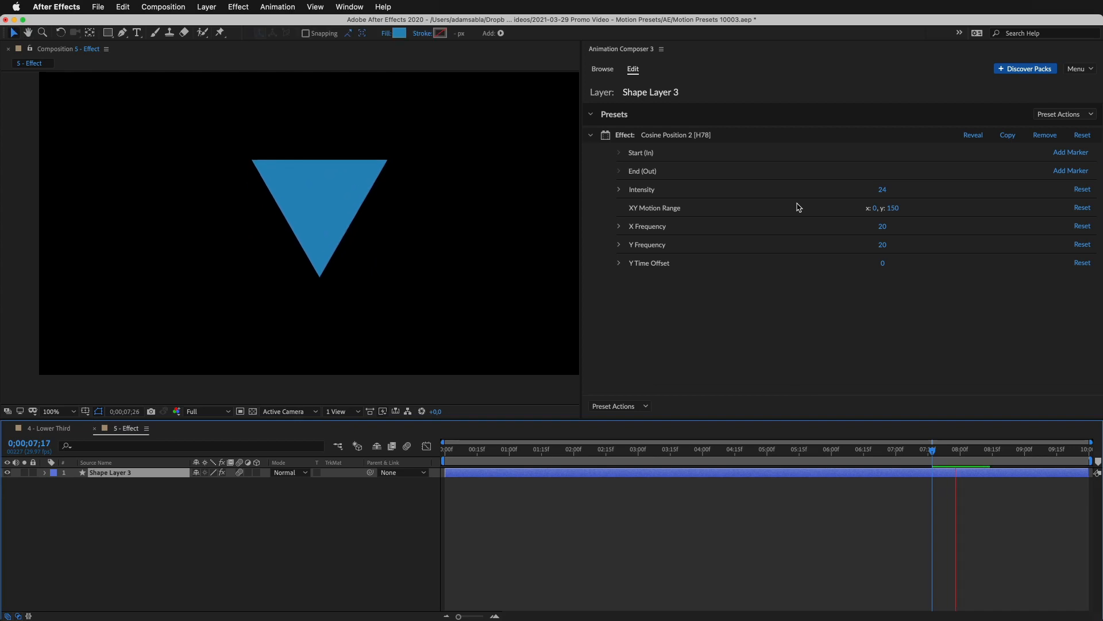
key(space)
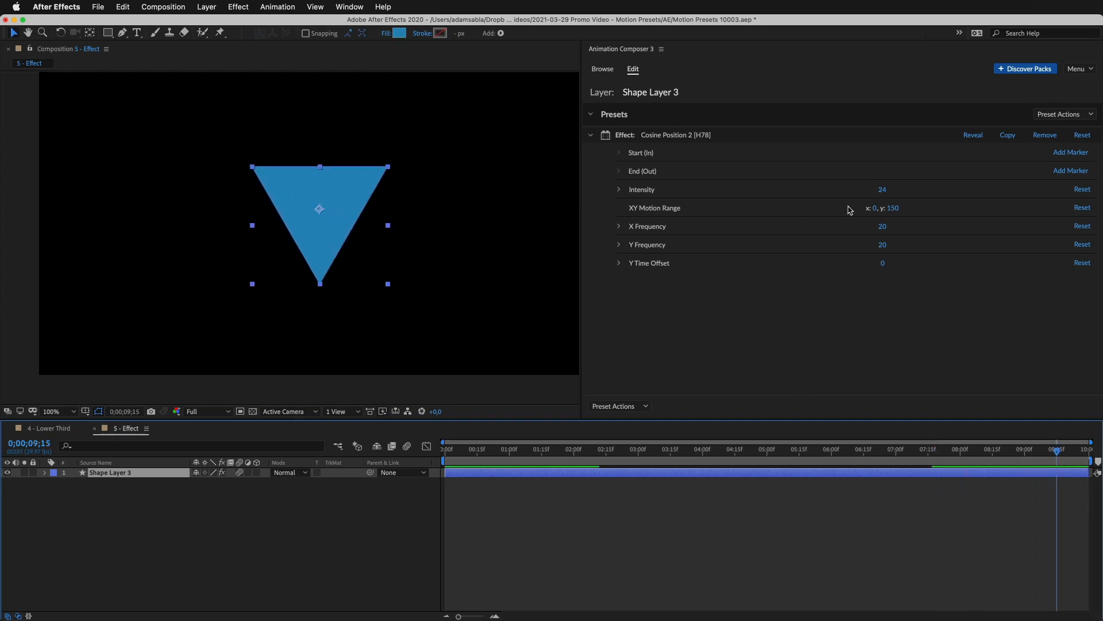
drag(884, 245, 879, 248)
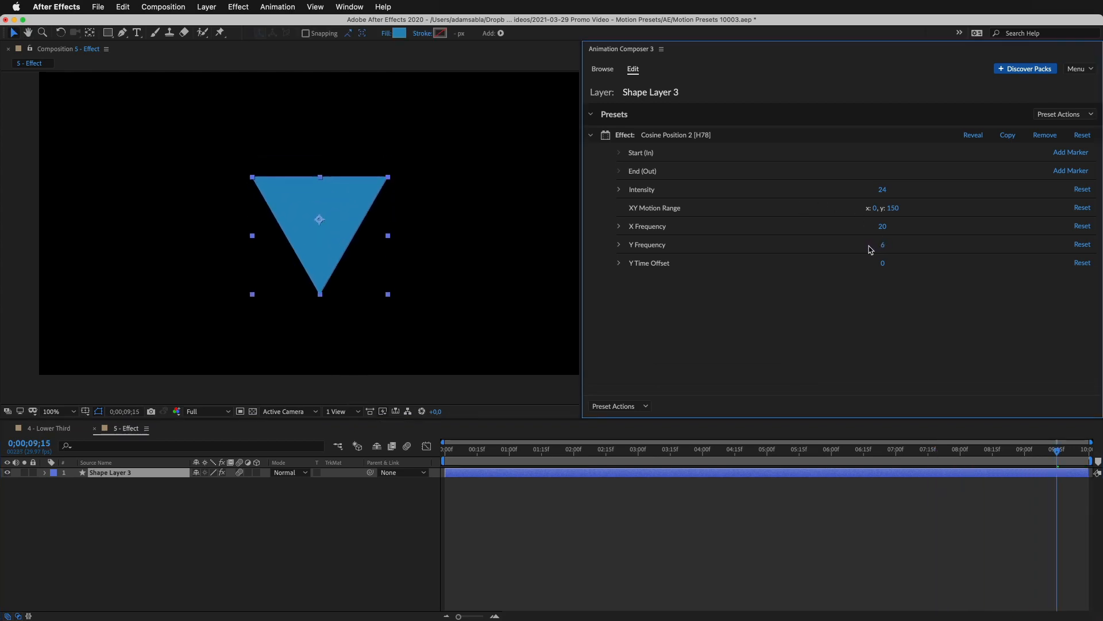
key(space)
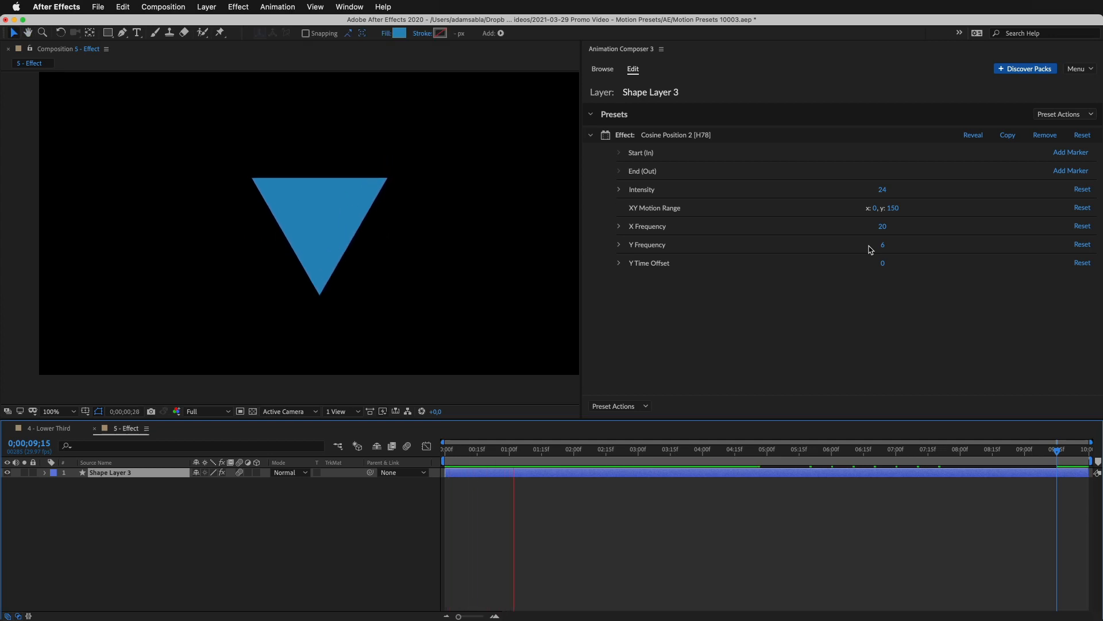
key(space)
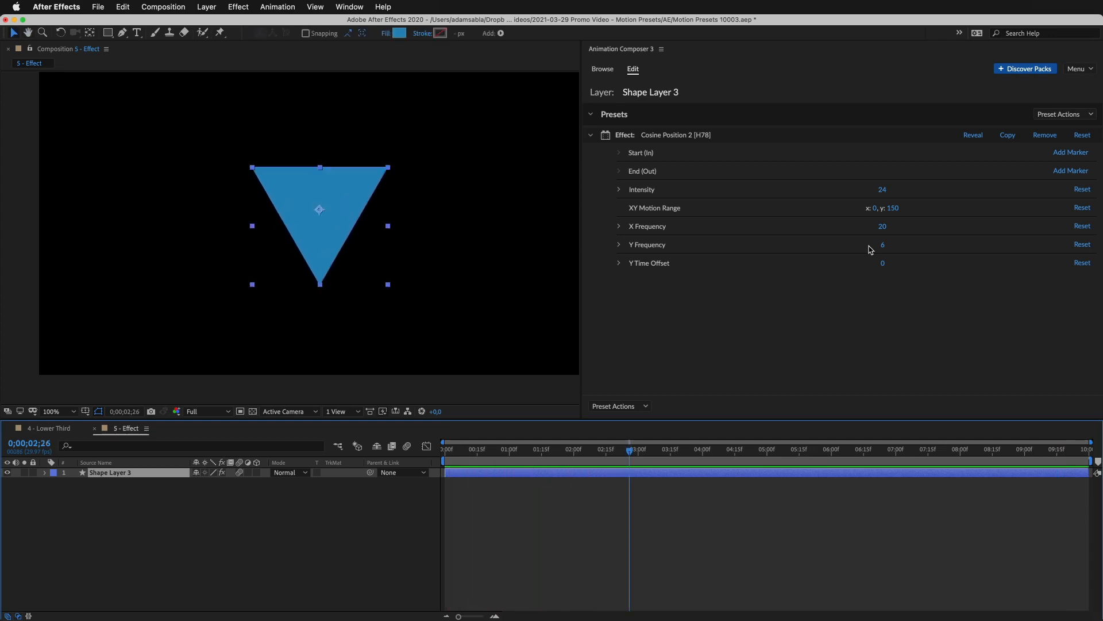
Step: Add a Start (In) marker to the effect at 0;00;02;26, extend its duration to 0;00;01;06 and play the result
click(1068, 153)
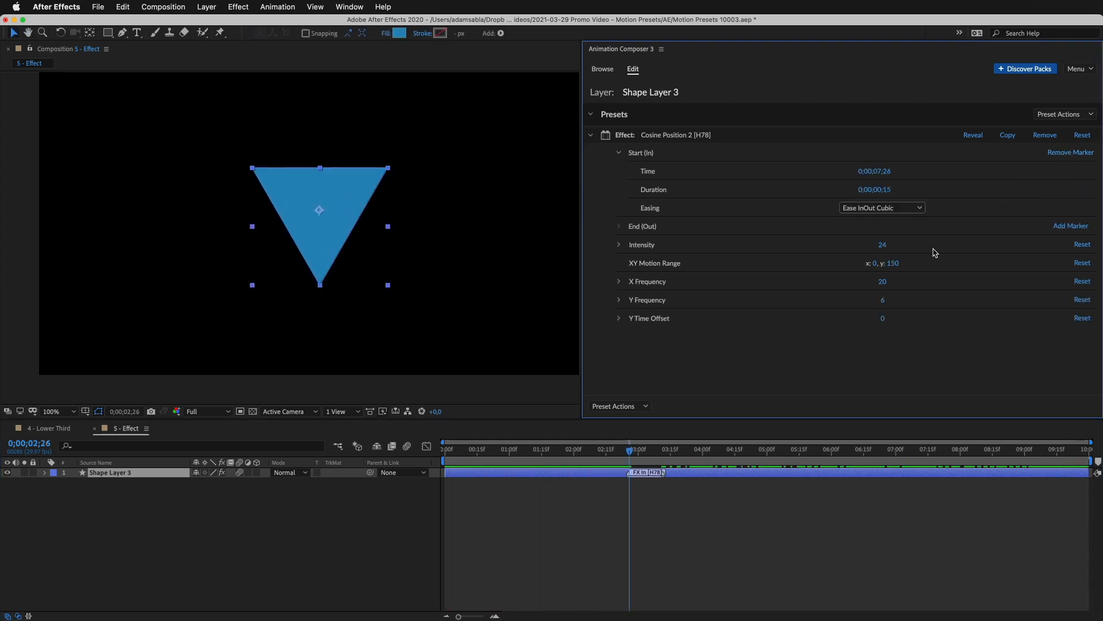
drag(629, 449, 623, 453)
mouse_move(559, 470)
mouse_down()
mouse_move(729, 465)
mouse_move(692, 468)
mouse_move(708, 474)
mouse_move(677, 455)
mouse_move(590, 462)
mouse_up()
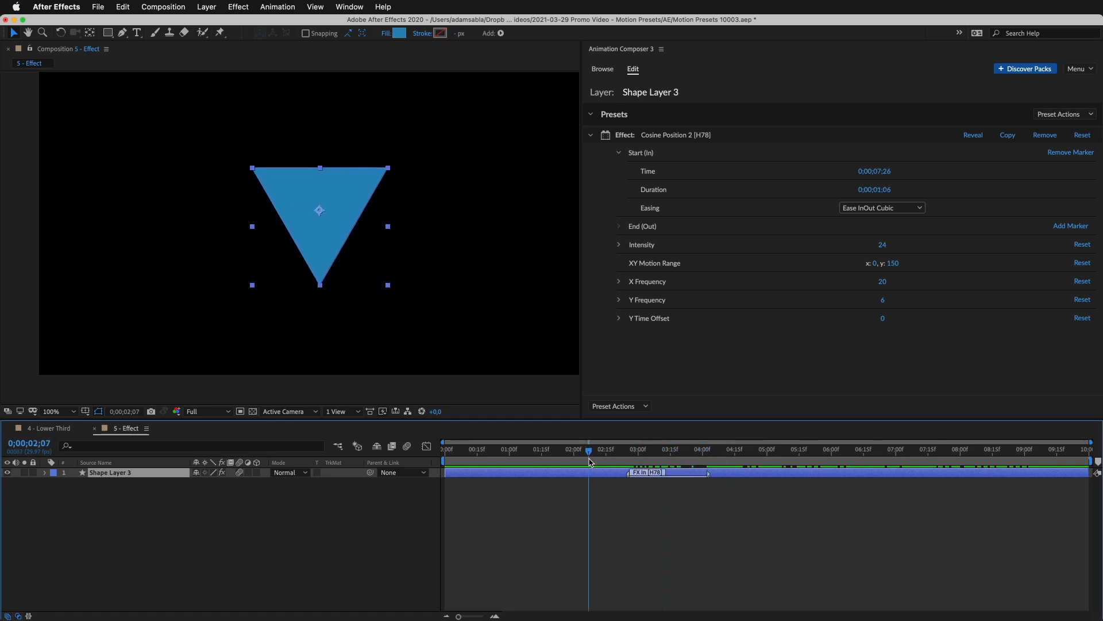
key(space)
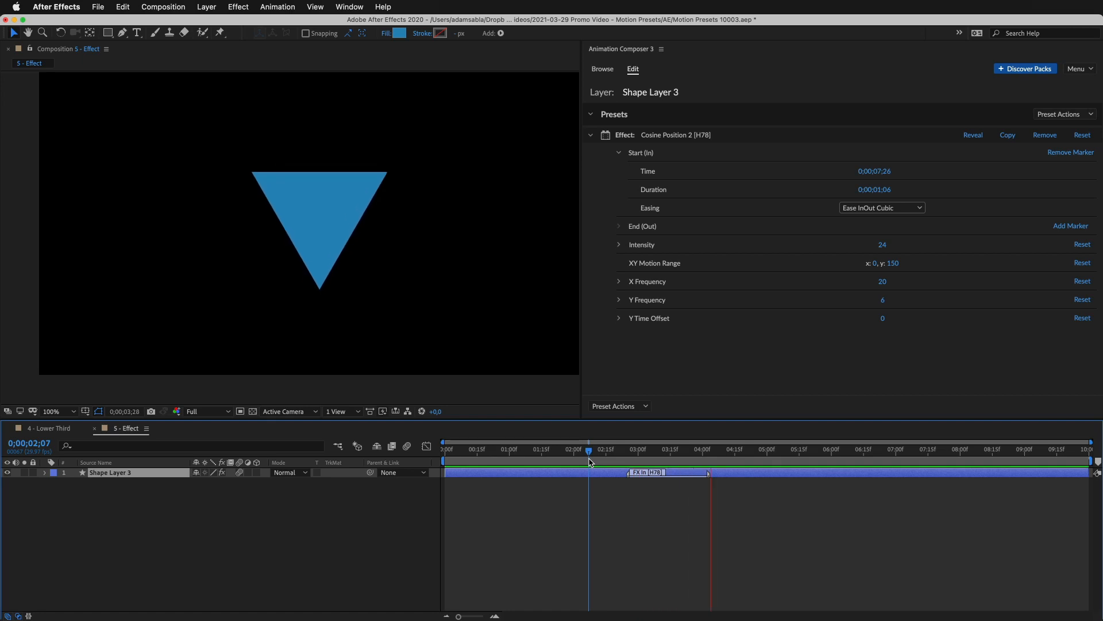
key(space)
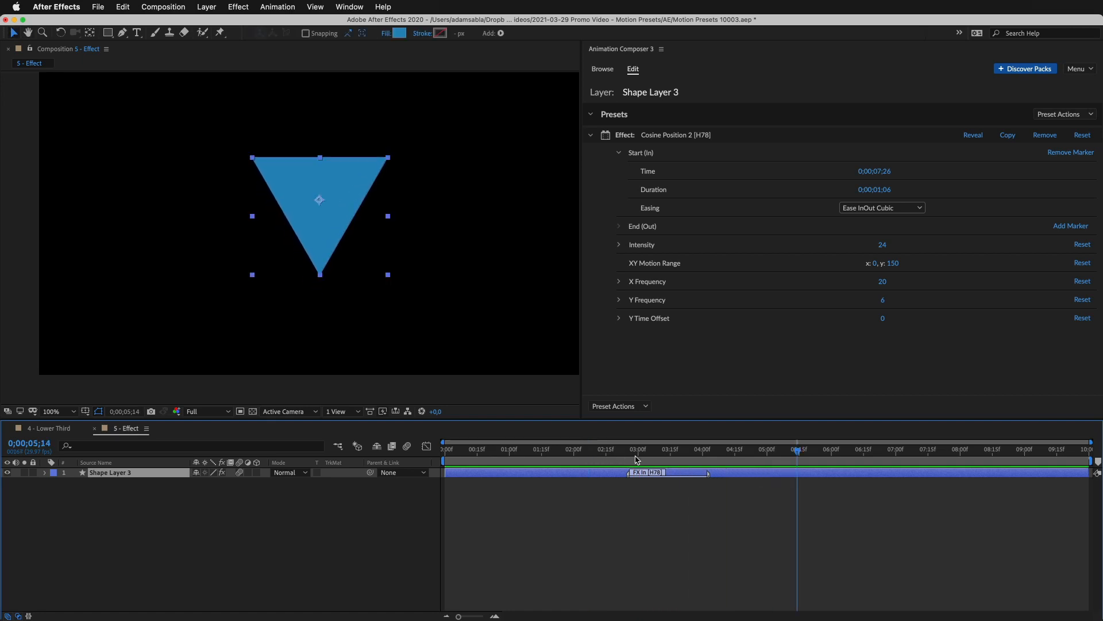
Step: Add an End (Out) marker to the effect at 0;00;05;14 and play across it
click(1060, 225)
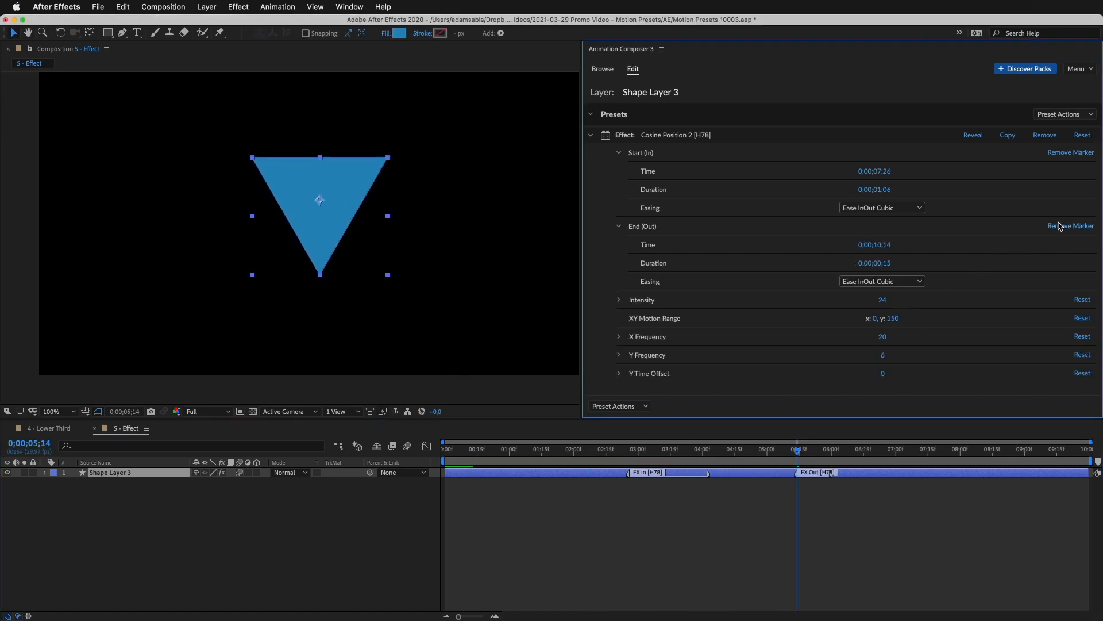
click(748, 451)
key(space)
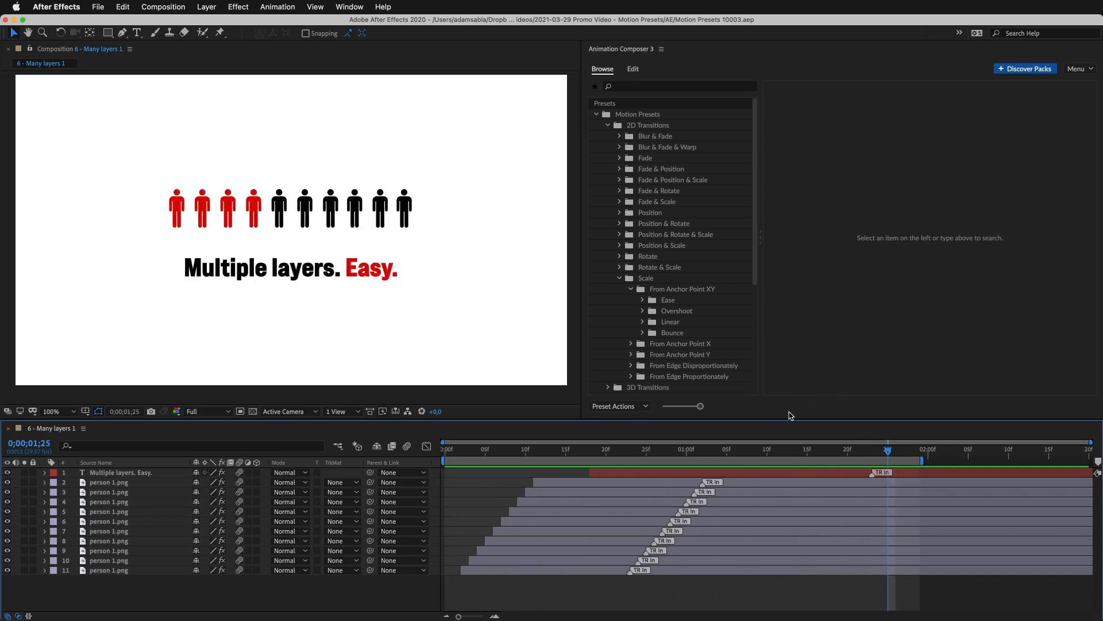
Step: In the 6 - Many layers 1 composition, remove the In transition from all ten person layers and return to the first frame
click(756, 486)
shift+click(758, 571)
click(1044, 135)
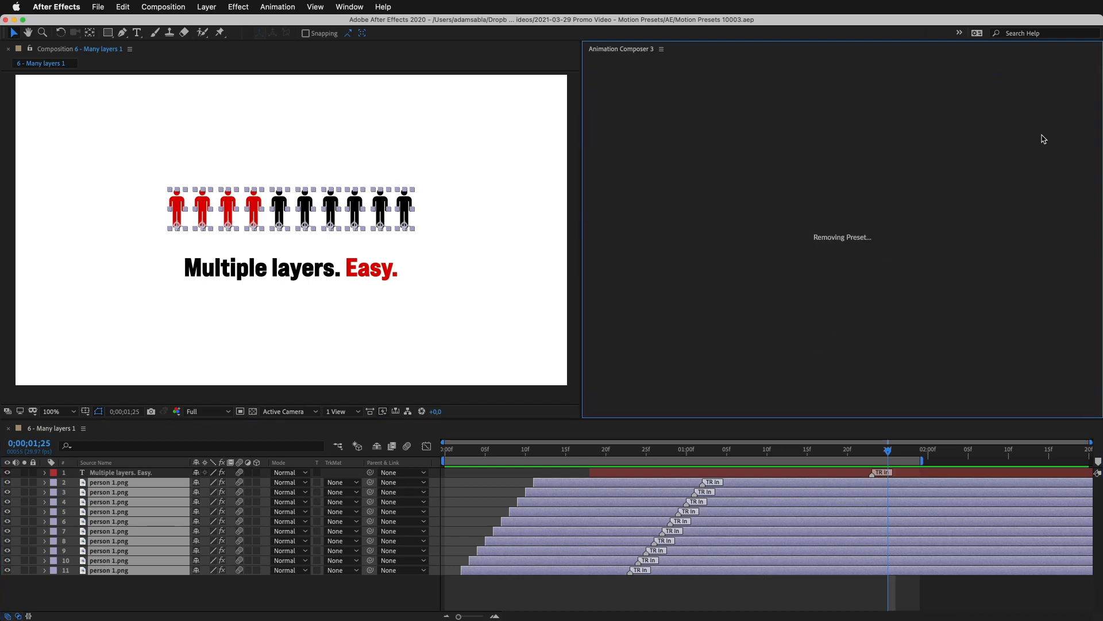
drag(599, 452, 438, 464)
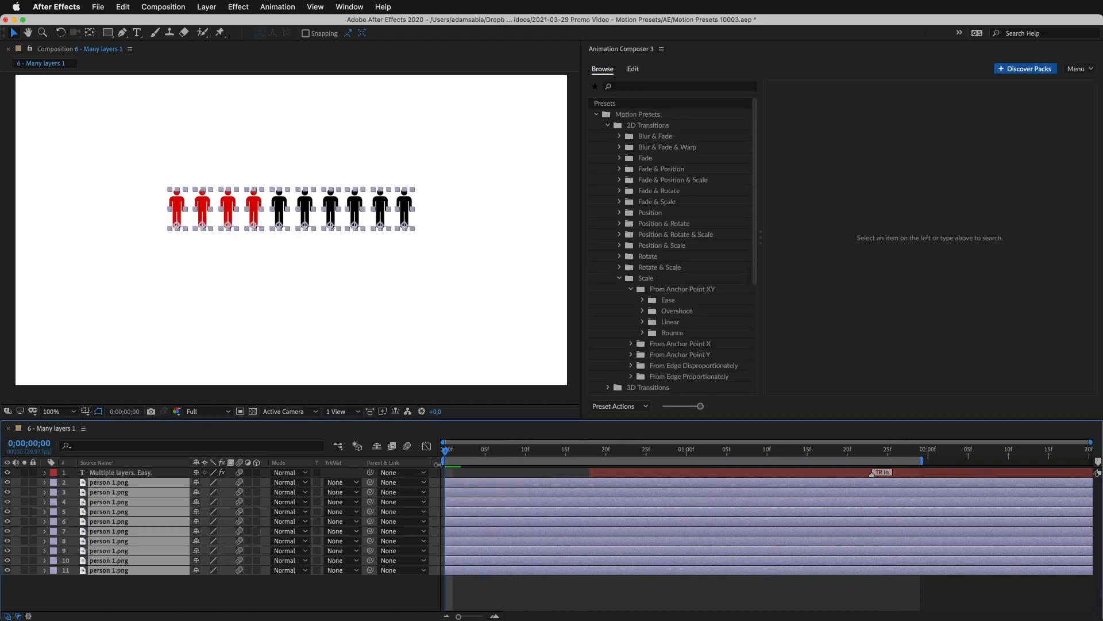
Step: Apply Overshoot XY Scale From Anchor Point 1 as an In transition to the ten person layers and shift the transitions forward by five frames
click(666, 301)
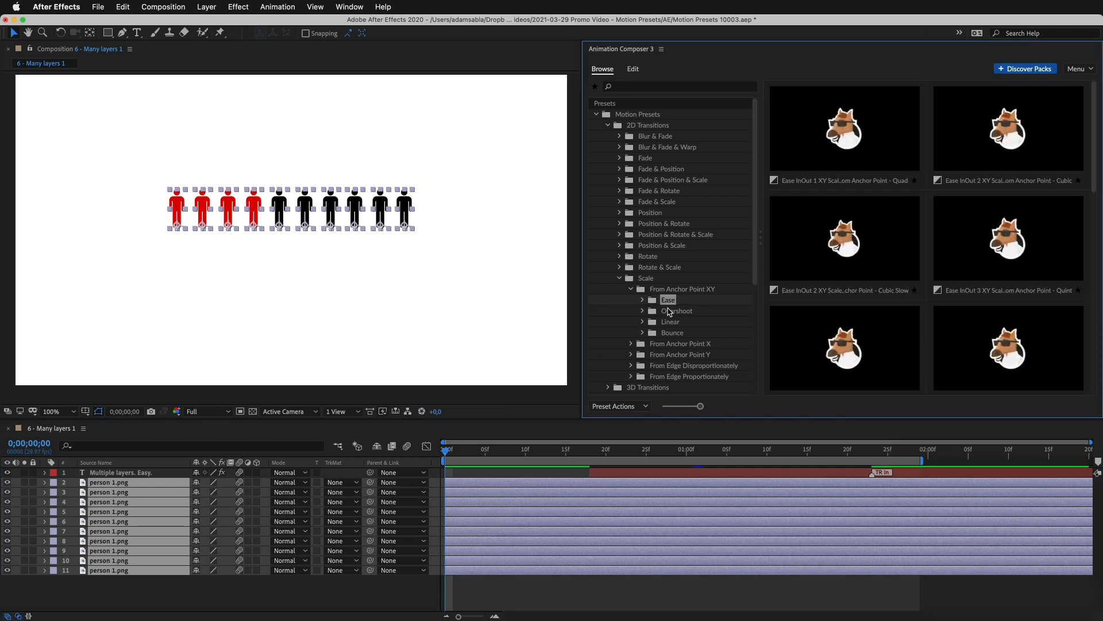
click(670, 310)
click(840, 166)
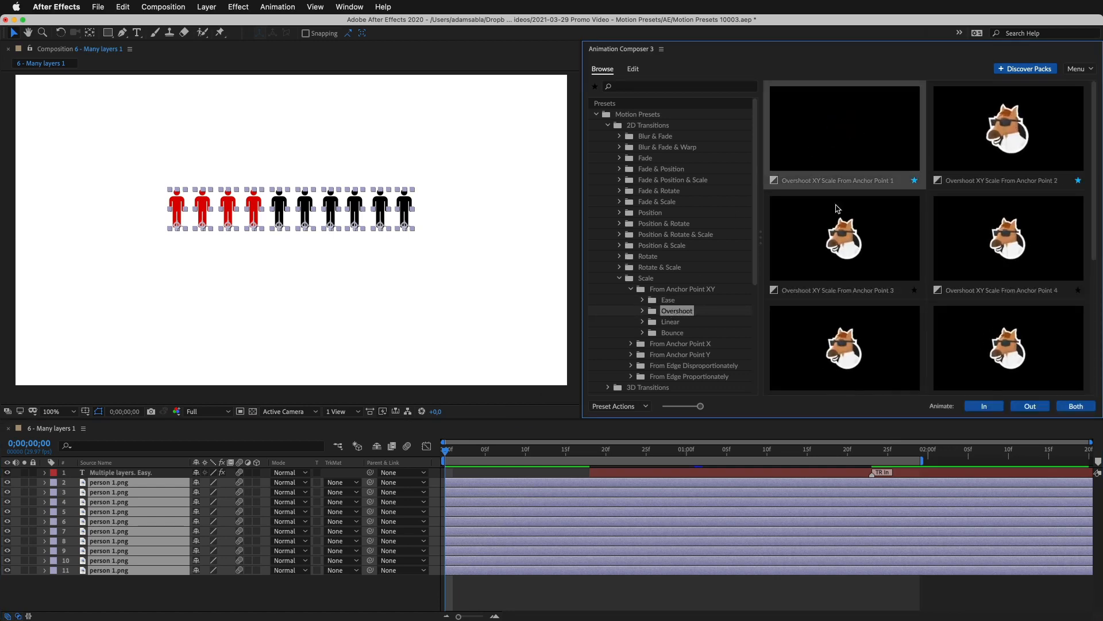
click(984, 407)
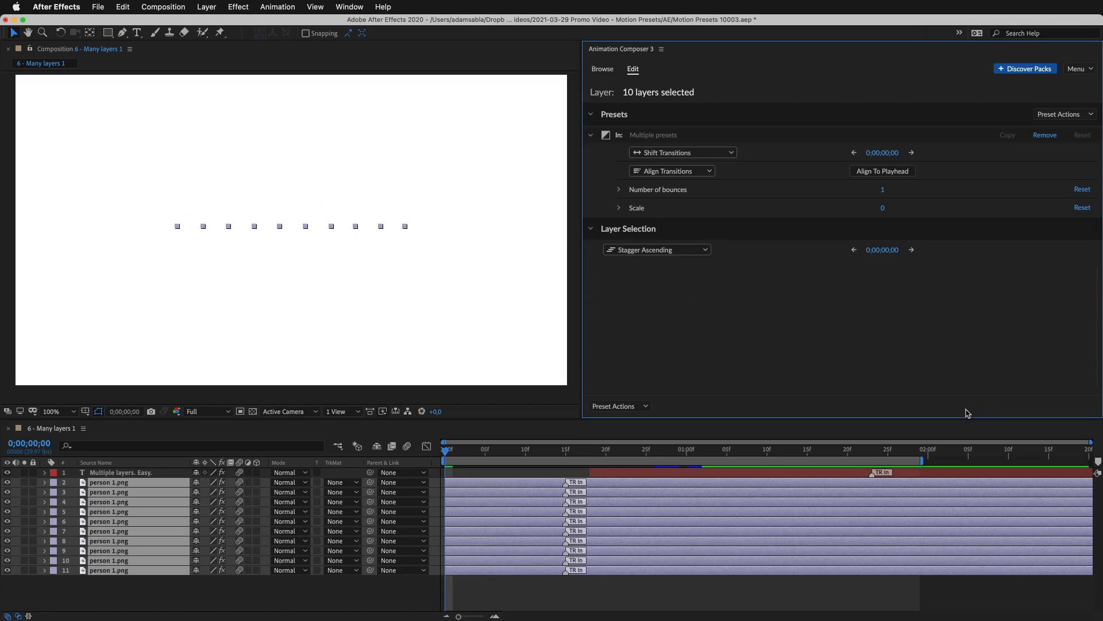
drag(467, 456, 553, 446)
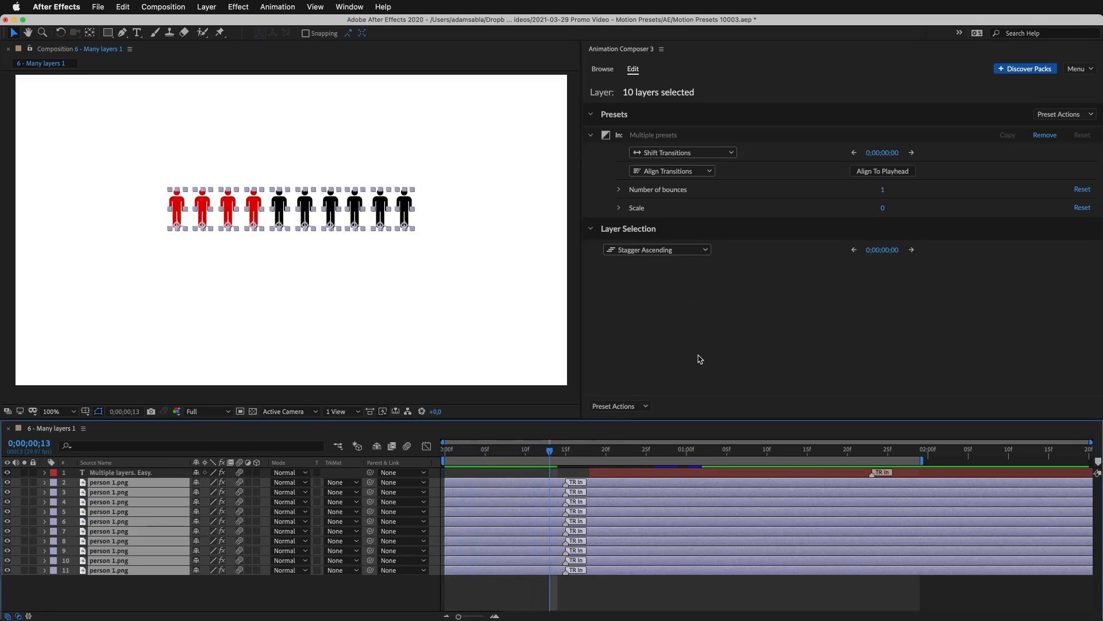
mouse_move(879, 152)
mouse_down()
mouse_move(903, 153)
mouse_move(884, 158)
mouse_up()
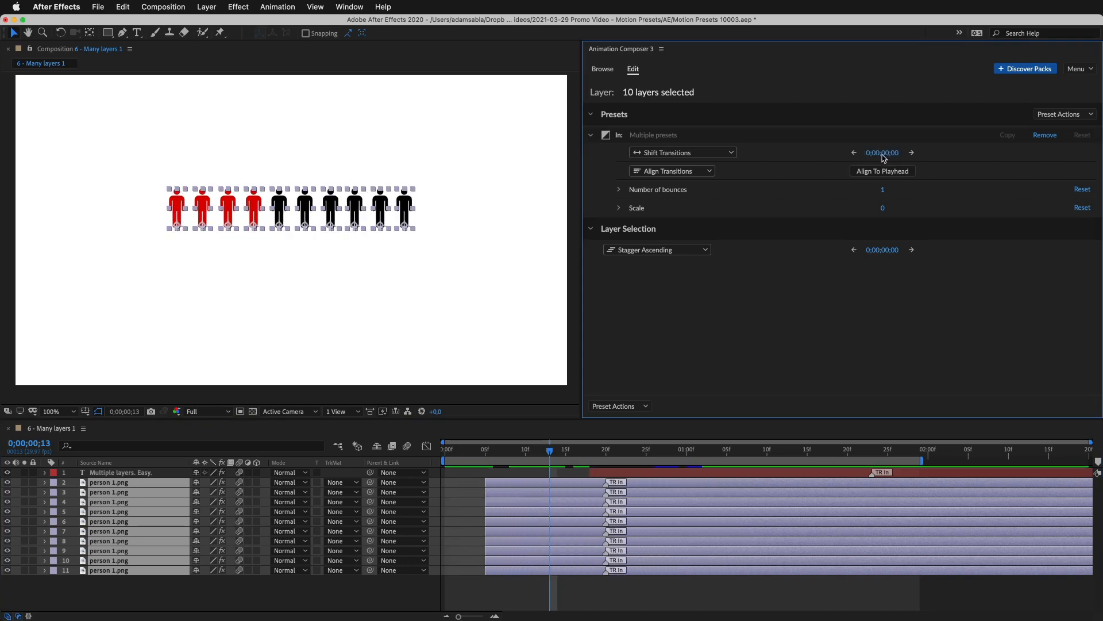
Step: Stagger the ten person layers' In transitions in ascending order with a one-frame offset and play the result from 0;00;00;04
click(725, 155)
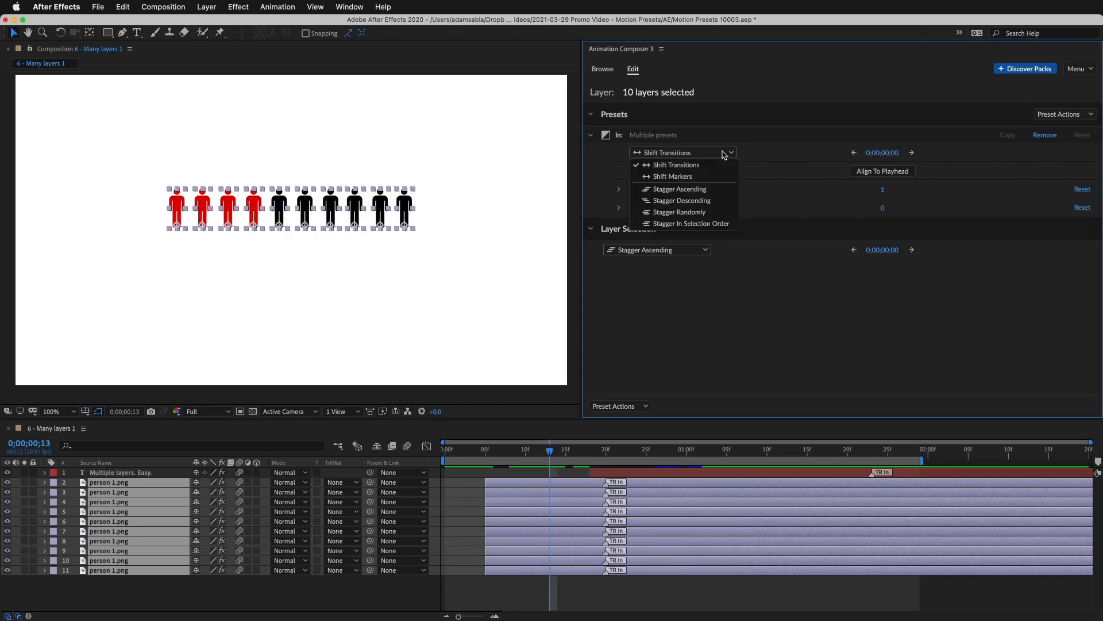
click(701, 185)
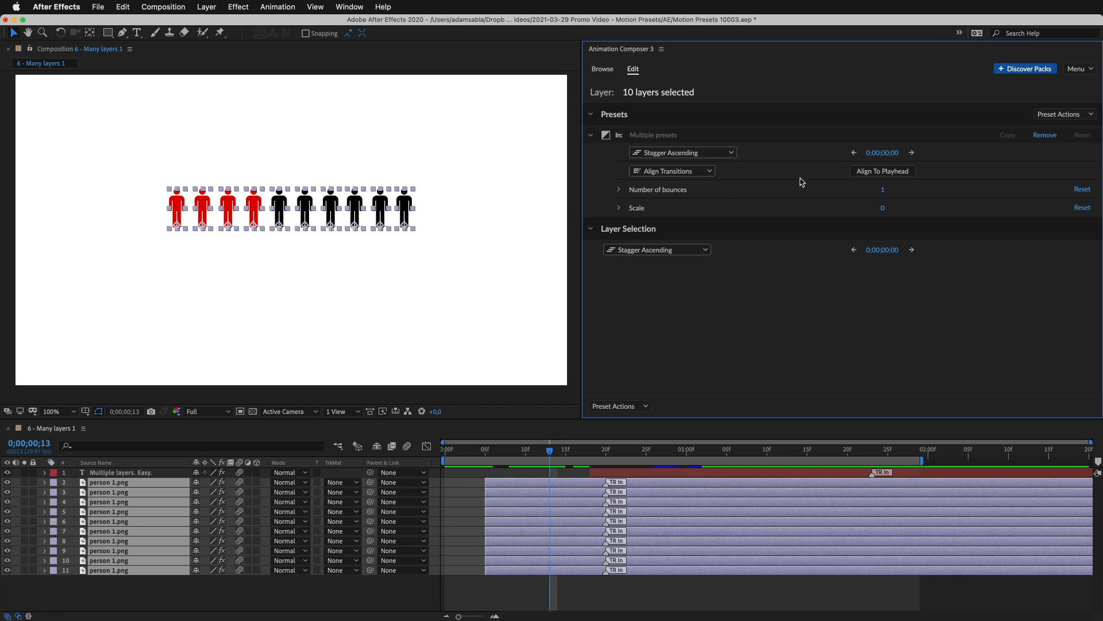
click(912, 153)
click(911, 154)
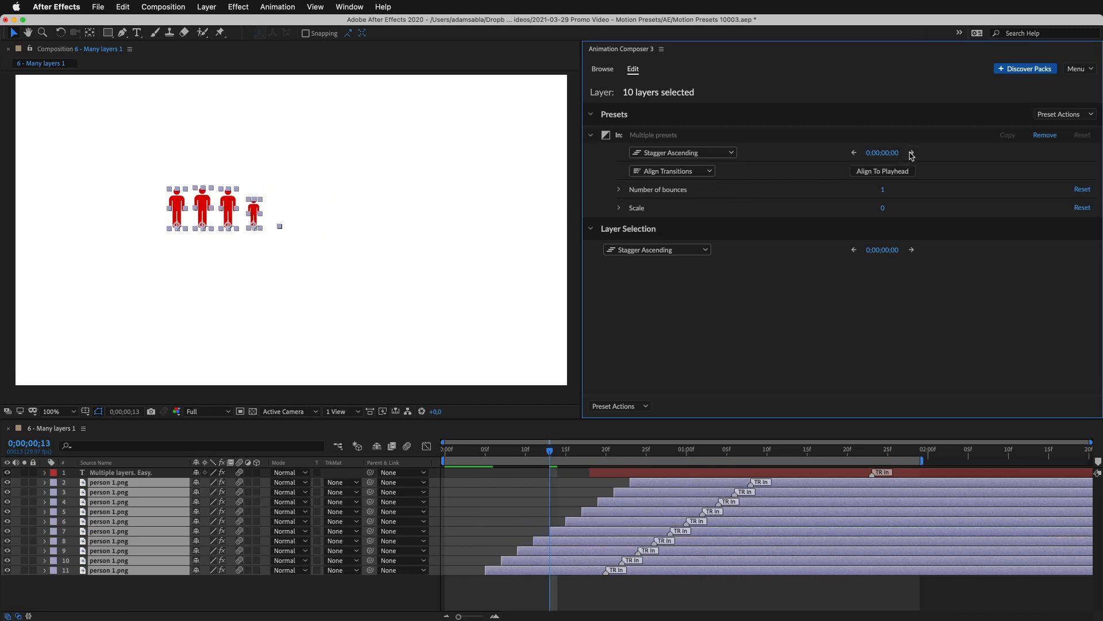
click(912, 154)
click(855, 153)
click(855, 153)
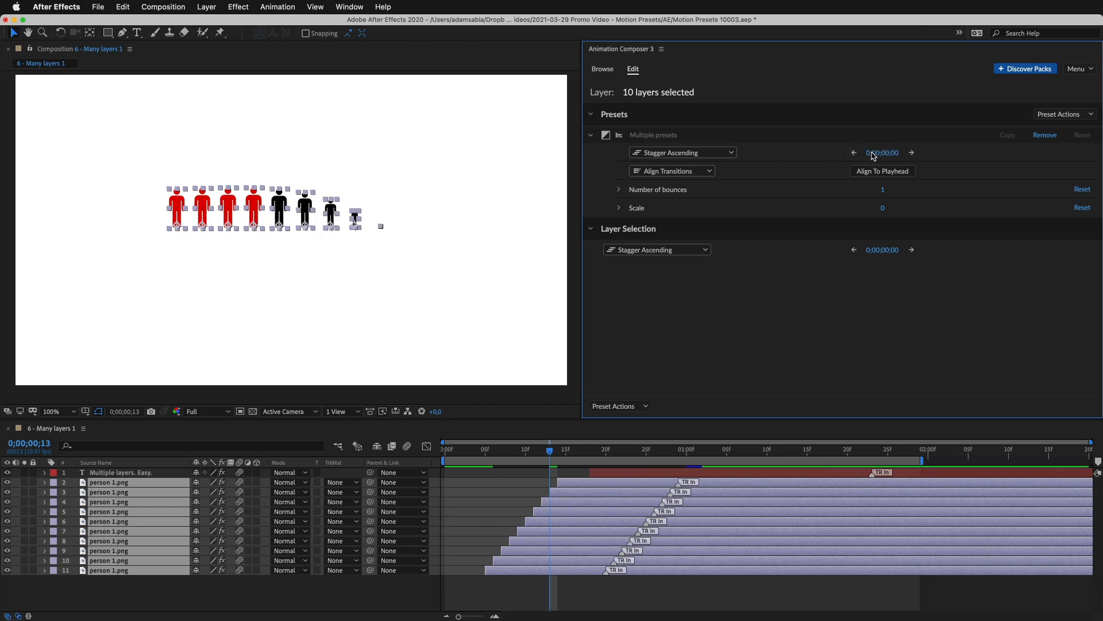
drag(873, 155, 870, 153)
drag(574, 442, 481, 457)
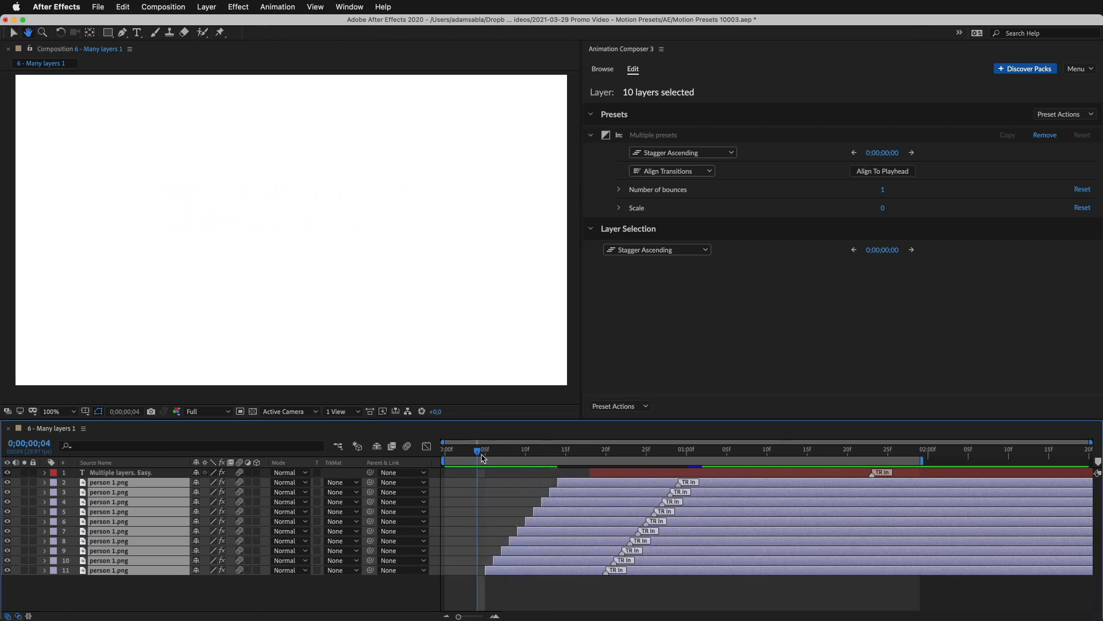
key(space)
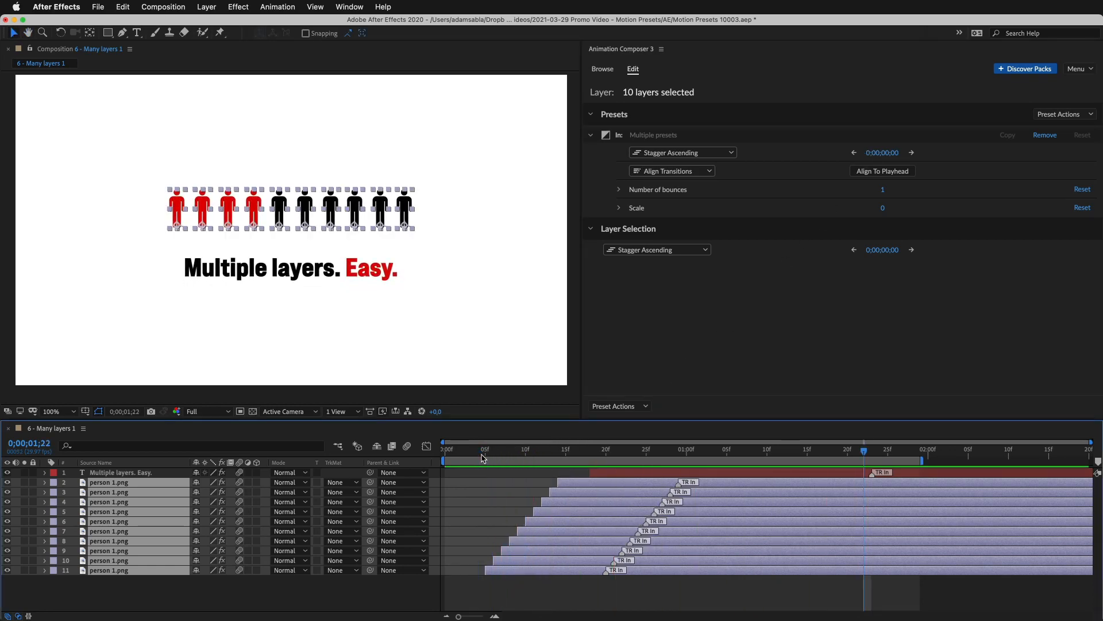
Step: Align the In transitions of all ten person layers to the playhead at 0;00;00;15 and play the result from 0;00;00;11
drag(543, 452, 570, 453)
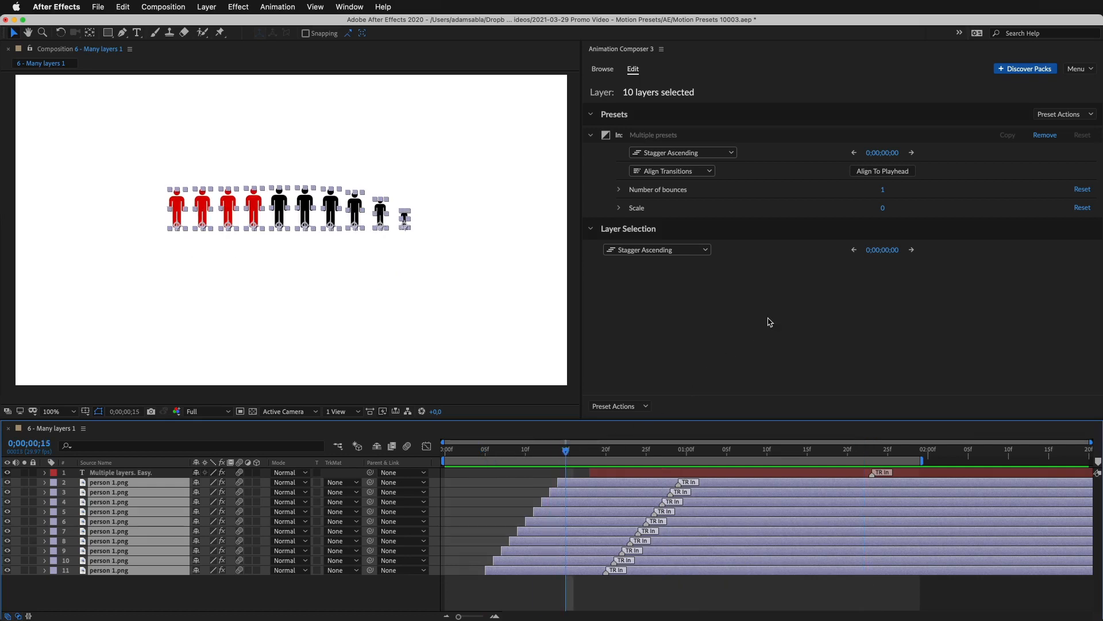
click(861, 172)
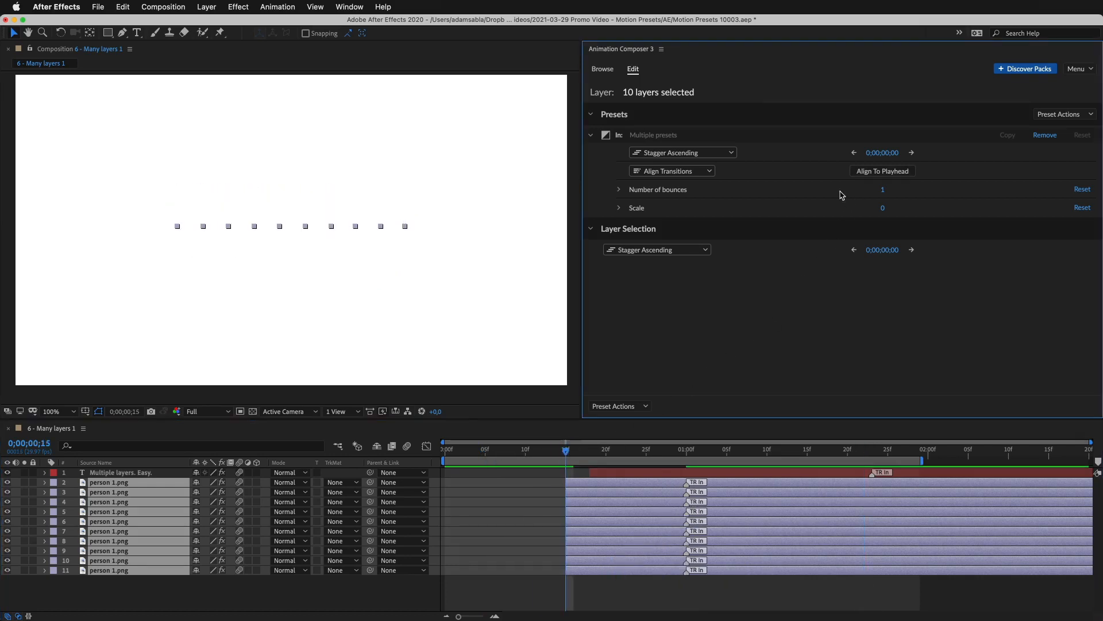
key(space)
click(534, 452)
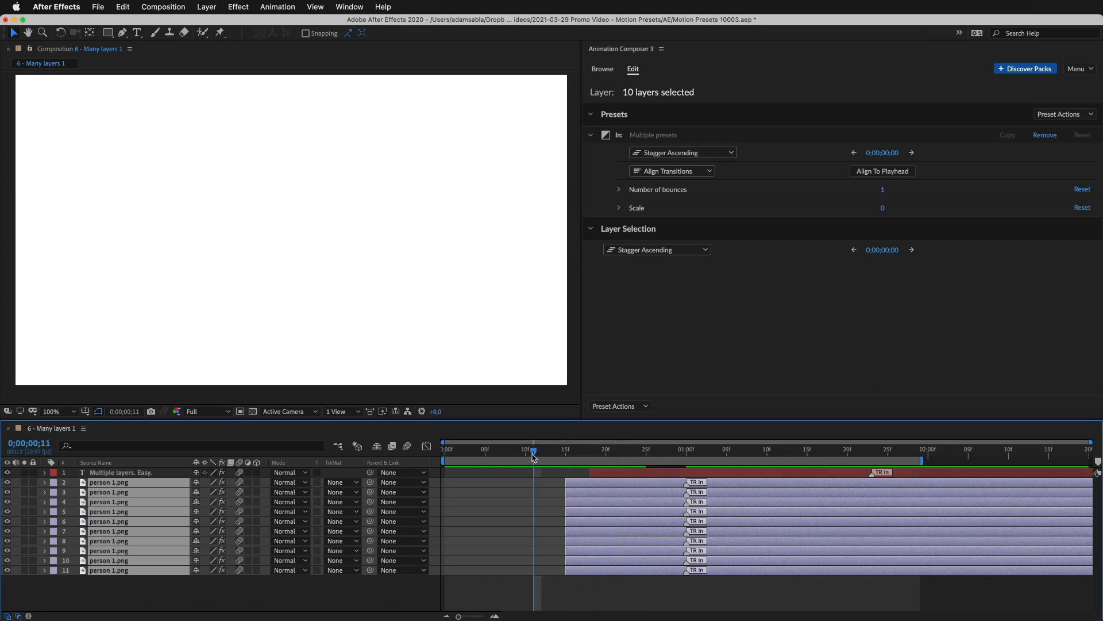
key(space)
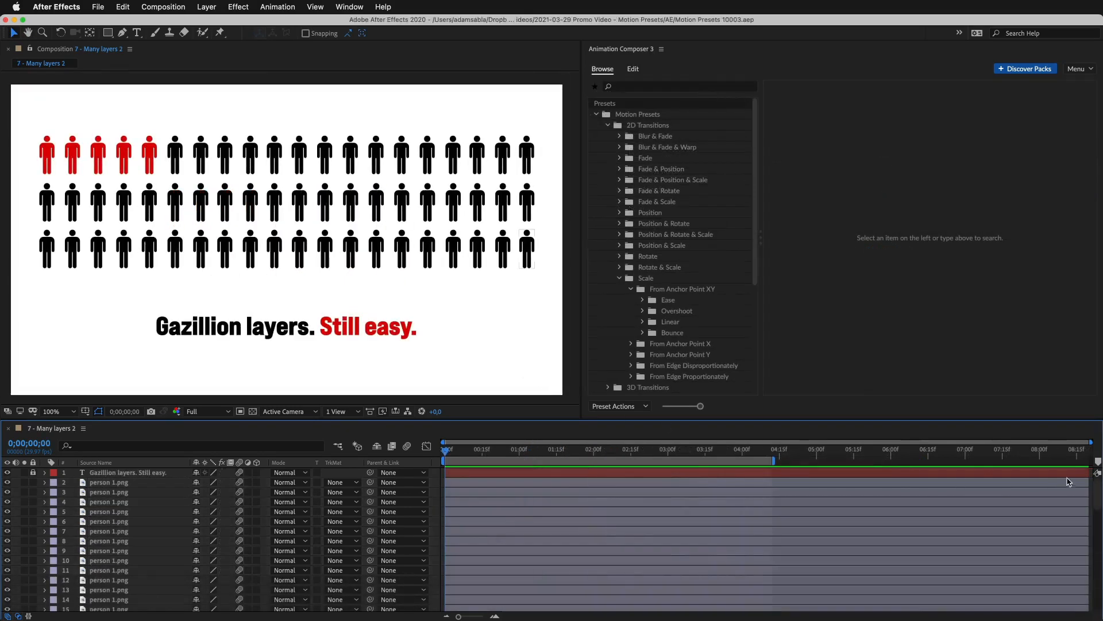
Step: Apply Ease InOut 1 XY Scale From Anchor Point - Quad as an In transition to all 60 person layers and scrub through it
scroll(1098, 488, down, 5)
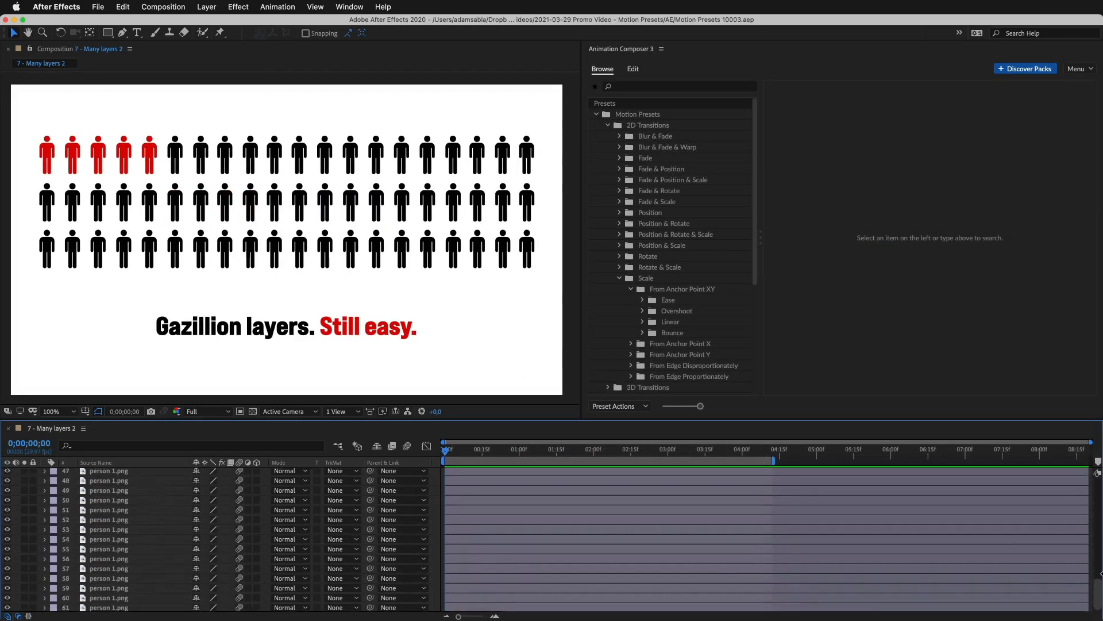
drag(1100, 502, 1098, 475)
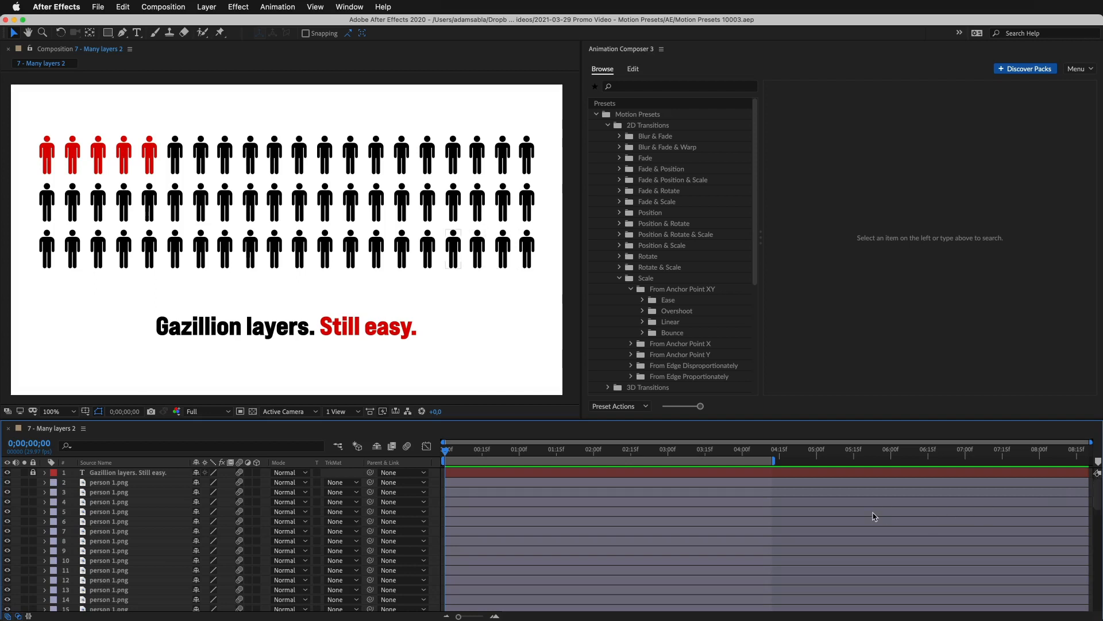
key(super+a)
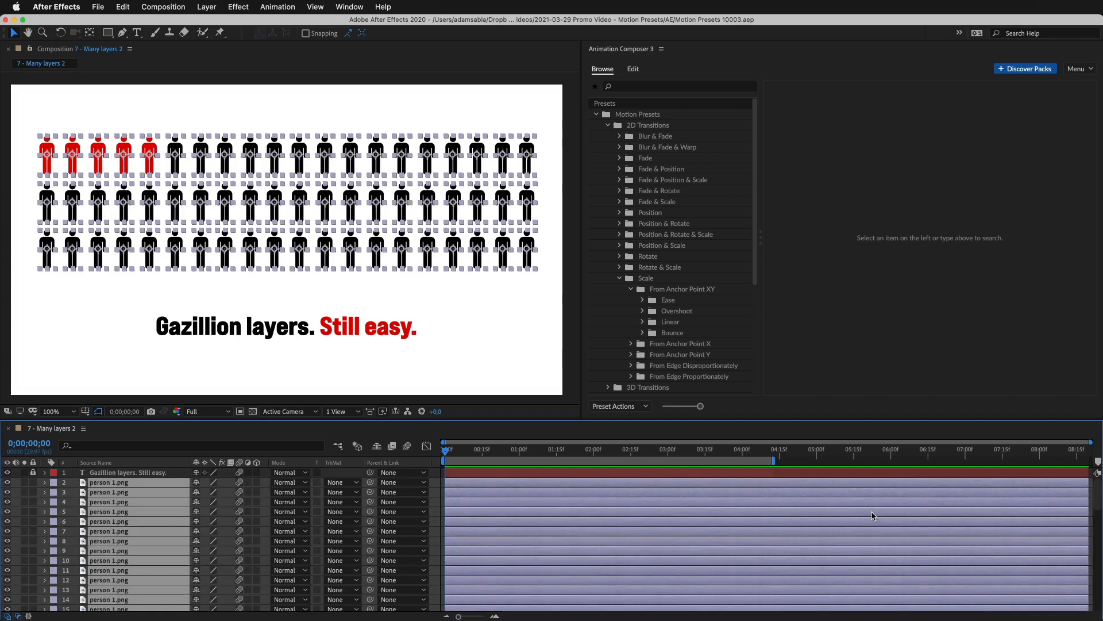
click(666, 302)
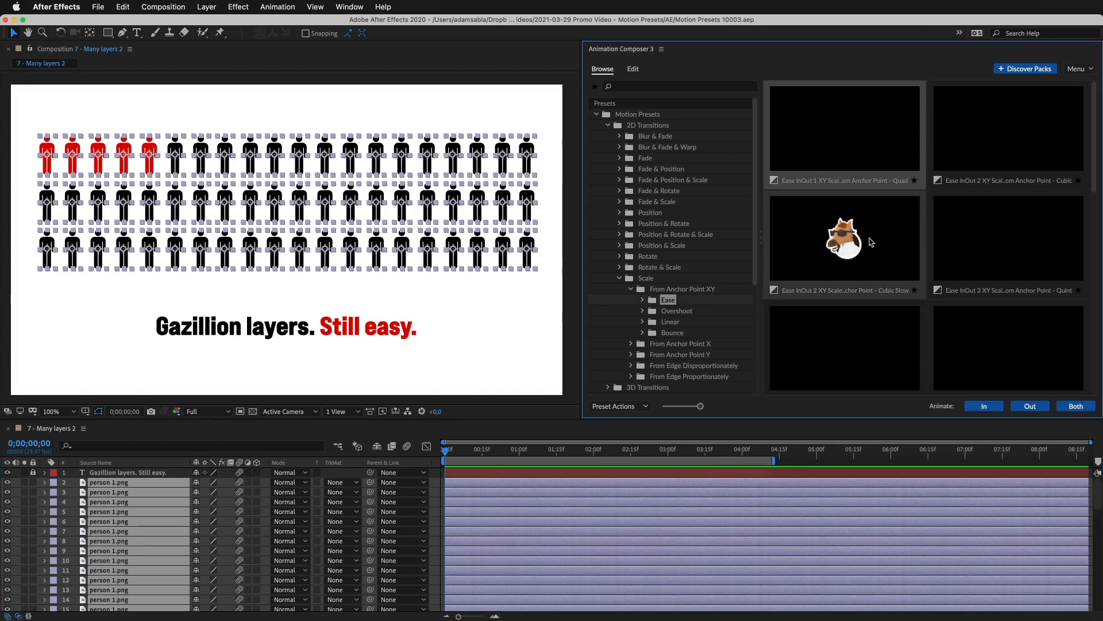
click(978, 407)
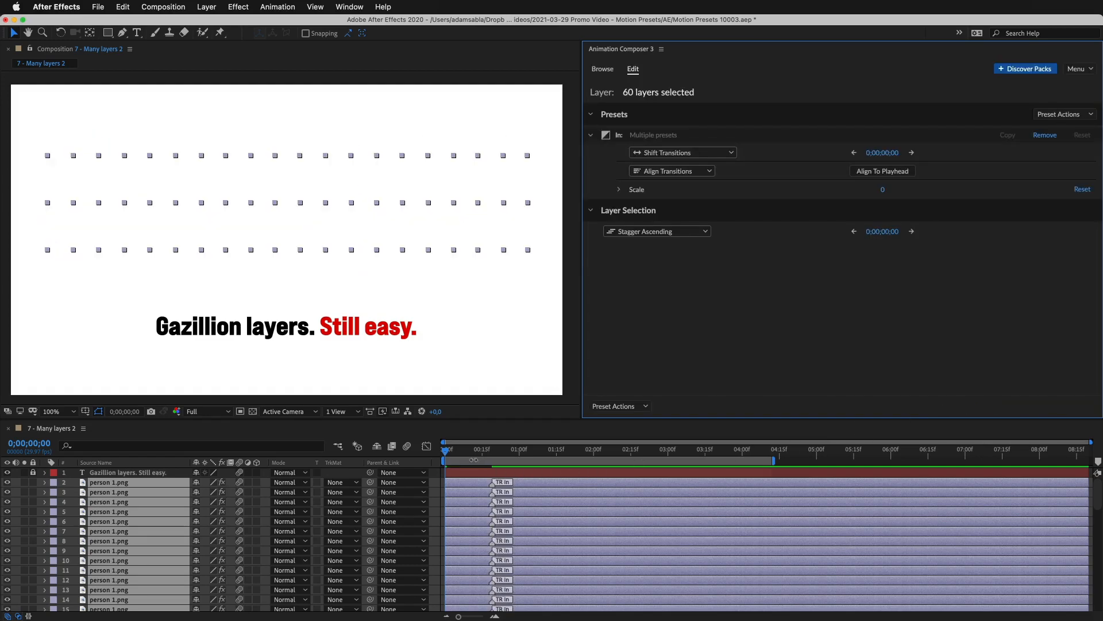
drag(450, 452, 505, 451)
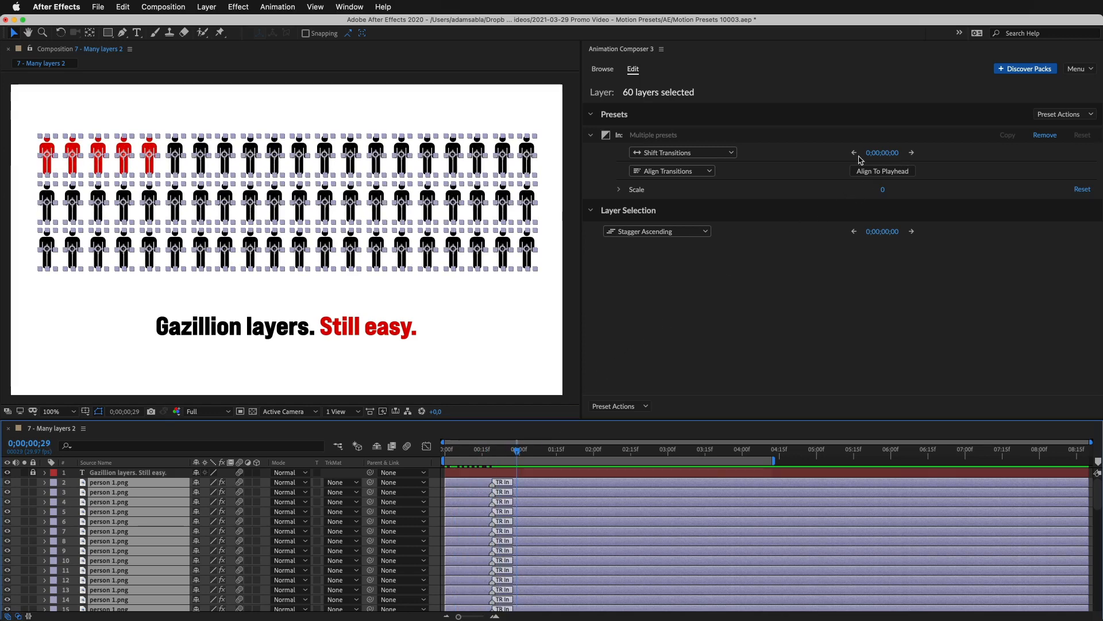
Step: Stagger the In transitions of the 60 person layers in ascending order with a one-frame offset and play the result from the start
click(732, 156)
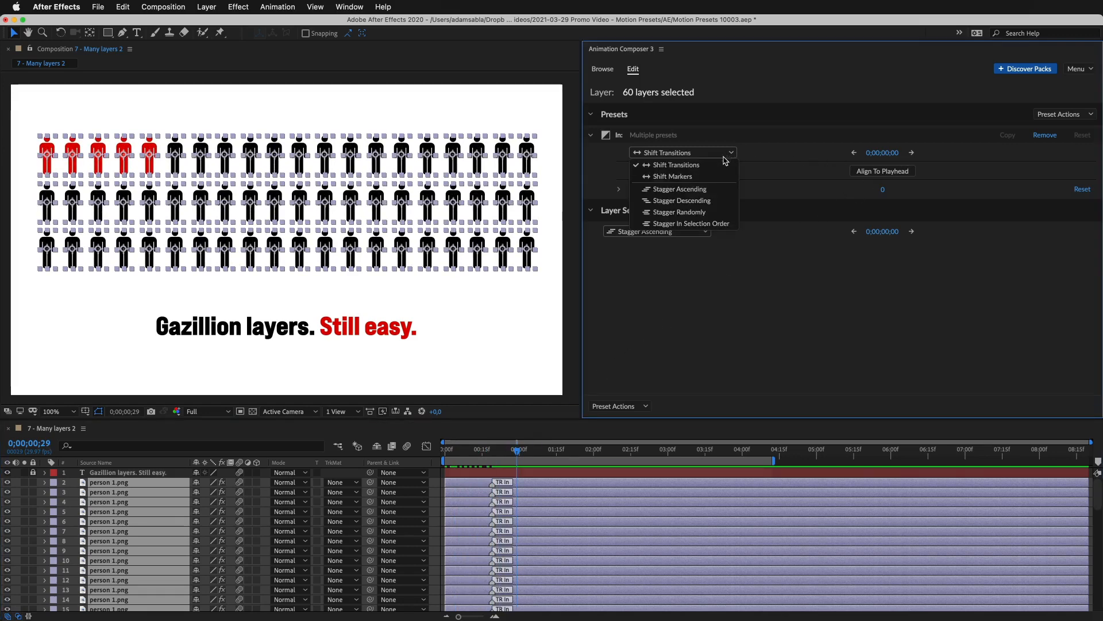
click(725, 187)
click(912, 154)
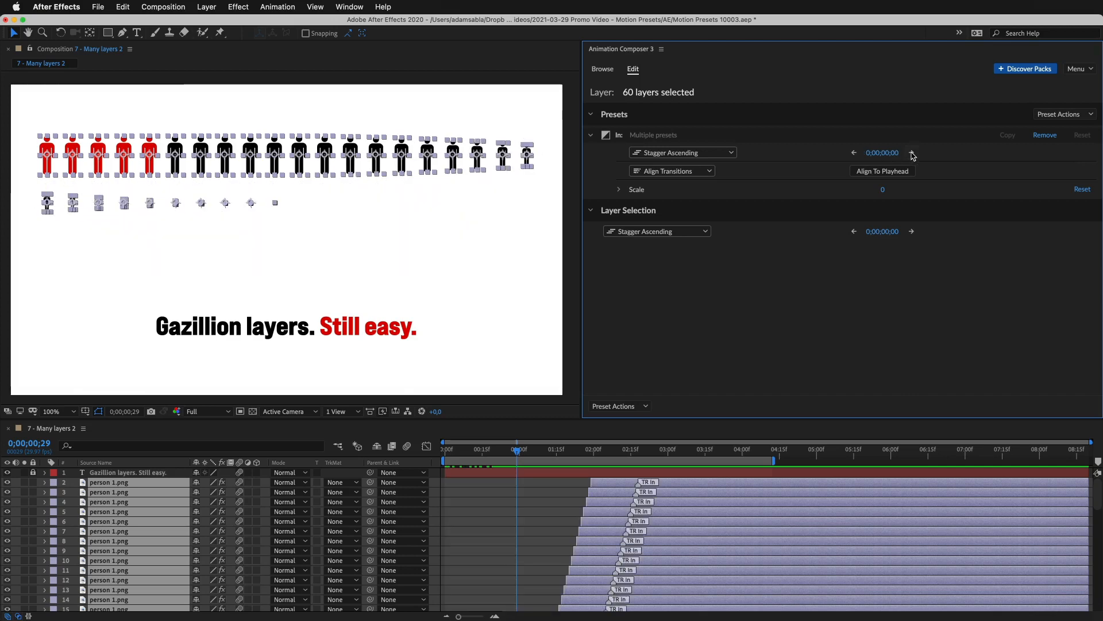
drag(501, 453, 441, 458)
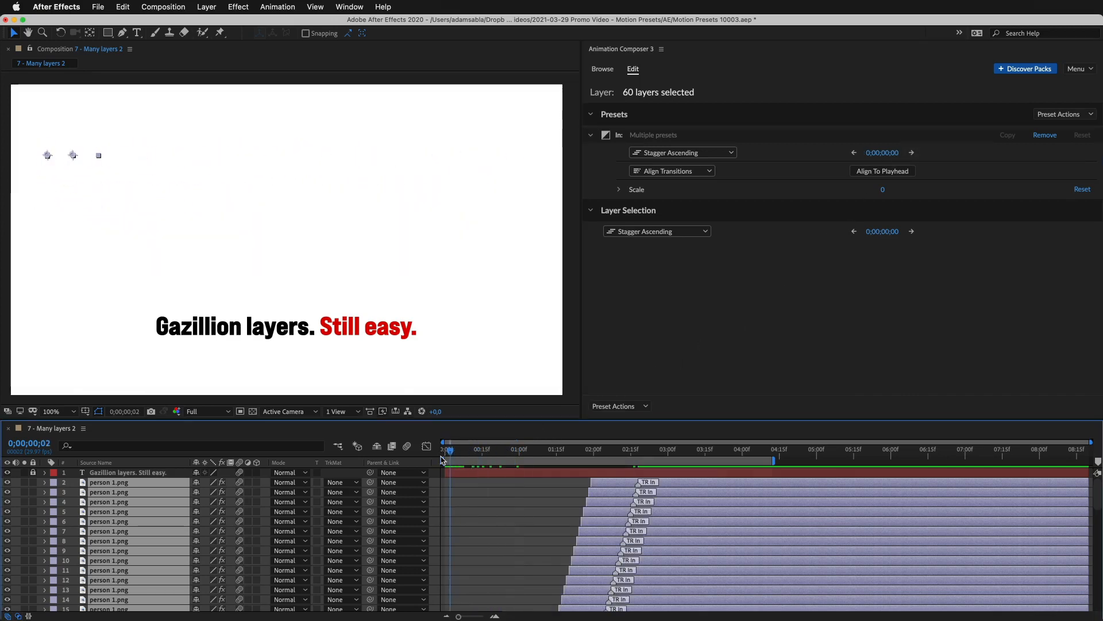
key(space)
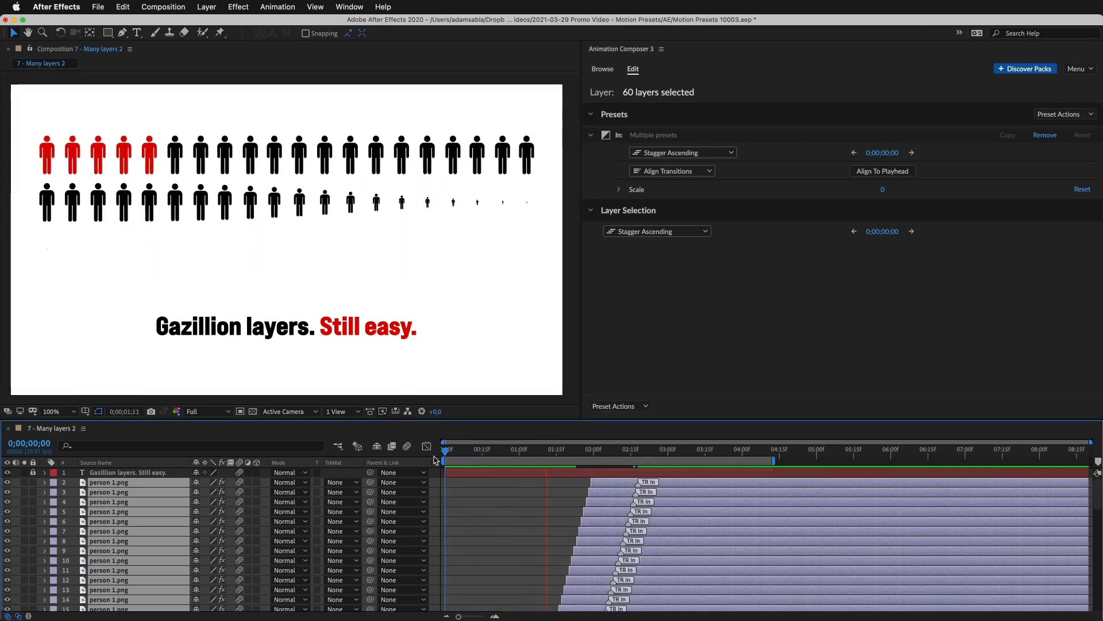
key(space)
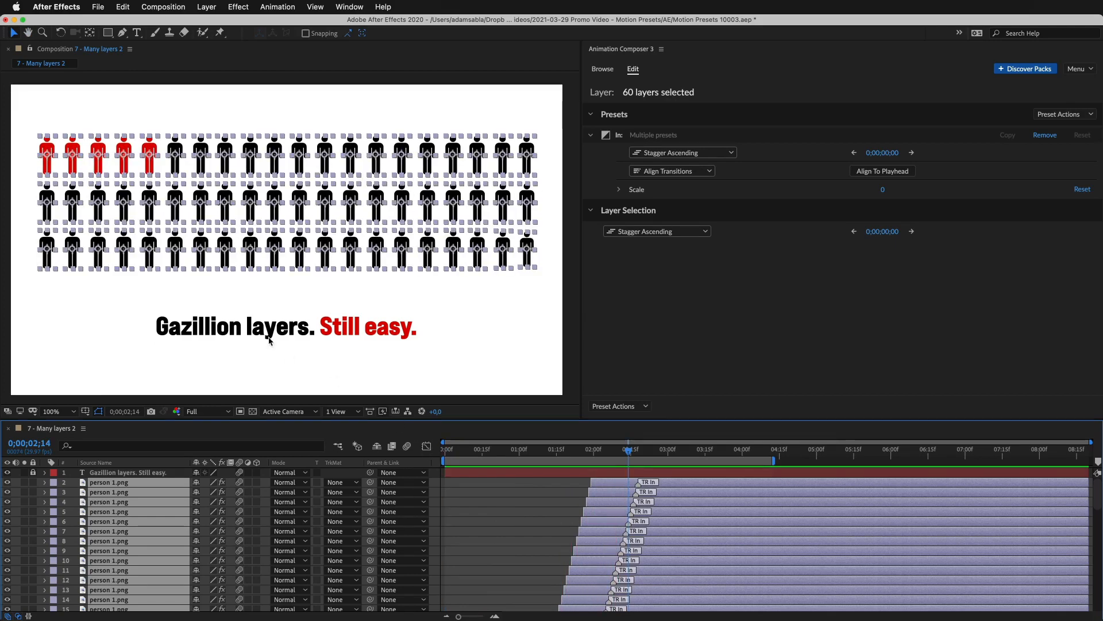
Step: Select the middle row of person layers in the composition view and shift their In transitions earlier
drag(23, 199, 569, 213)
click(881, 153)
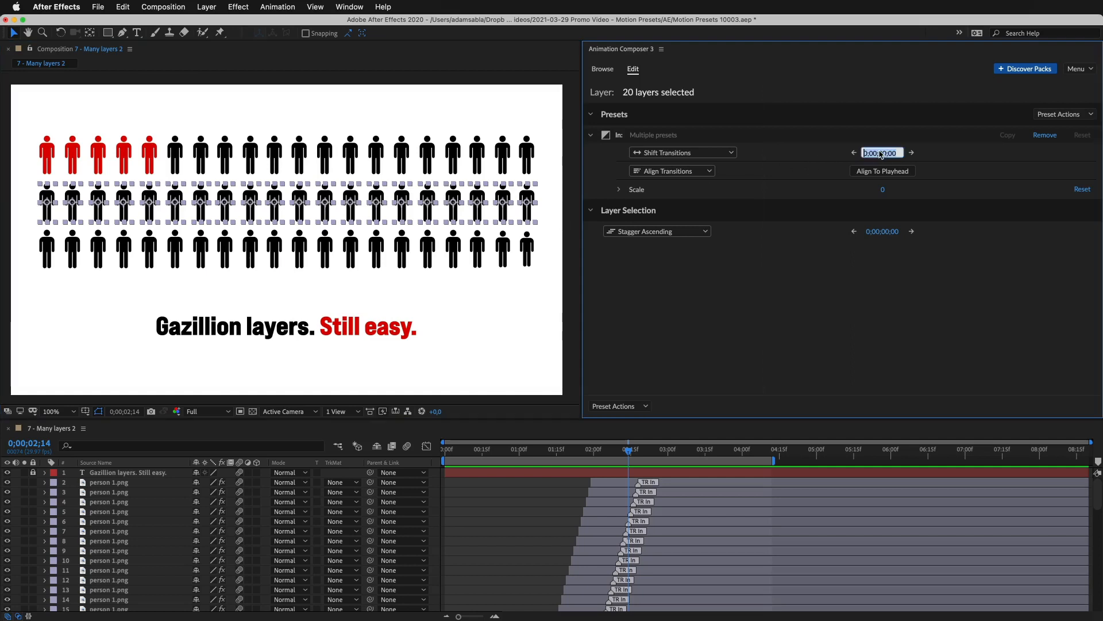
key(Return)
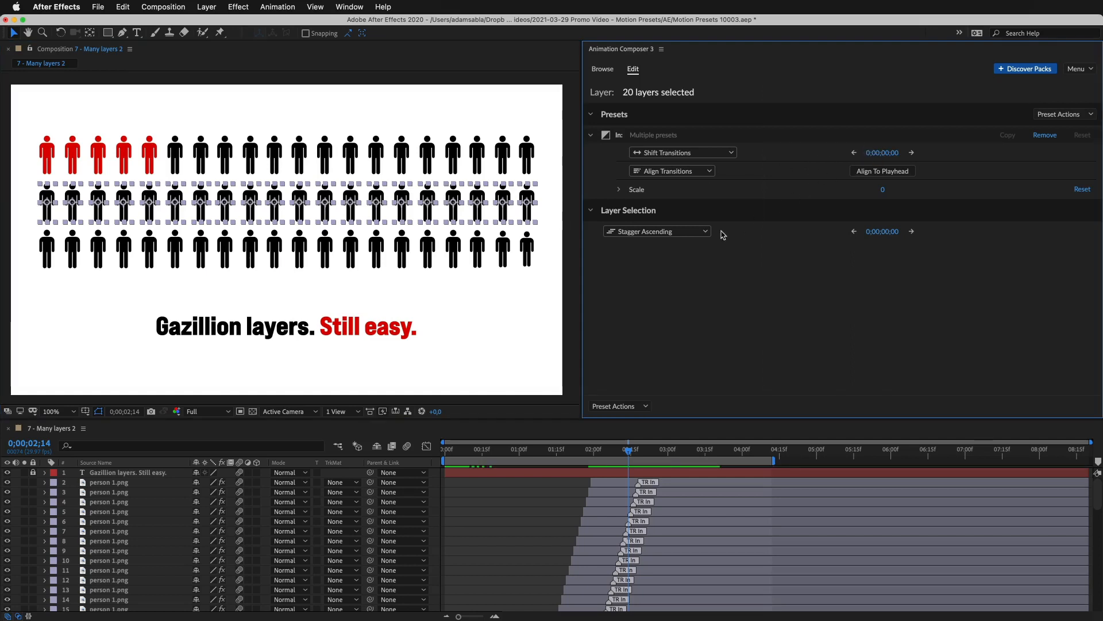
Step: Shift the In transitions of the bottom row of person layers by -20 frames and play the result from 0;00;00;02
drag(559, 280, 38, 229)
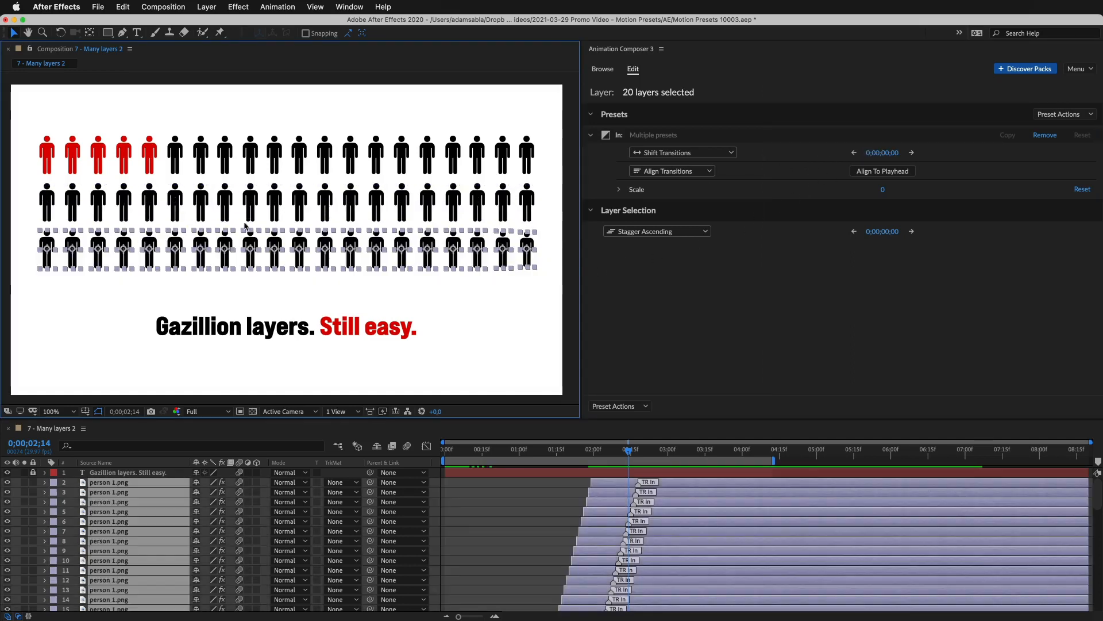
click(869, 154)
text(-)
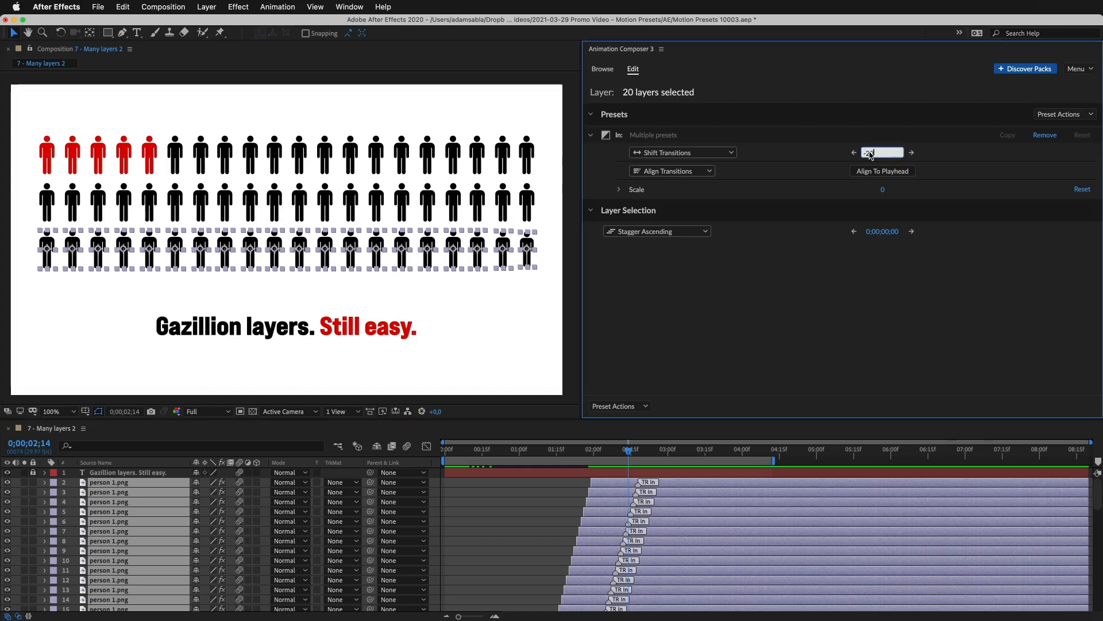
text(20)
key(Return)
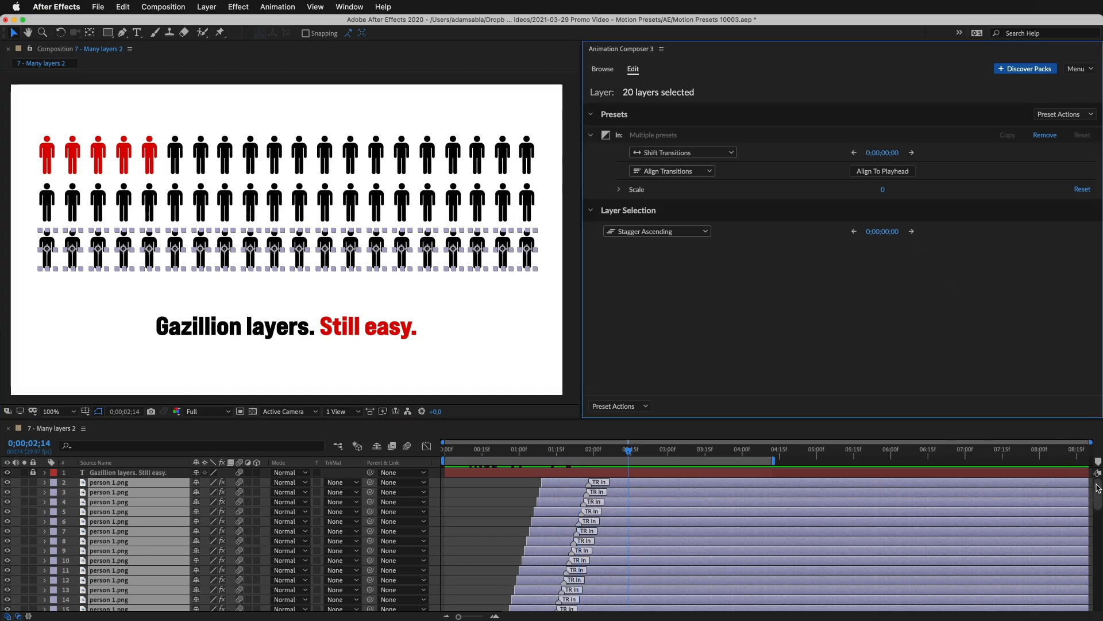
drag(1099, 488, 1097, 461)
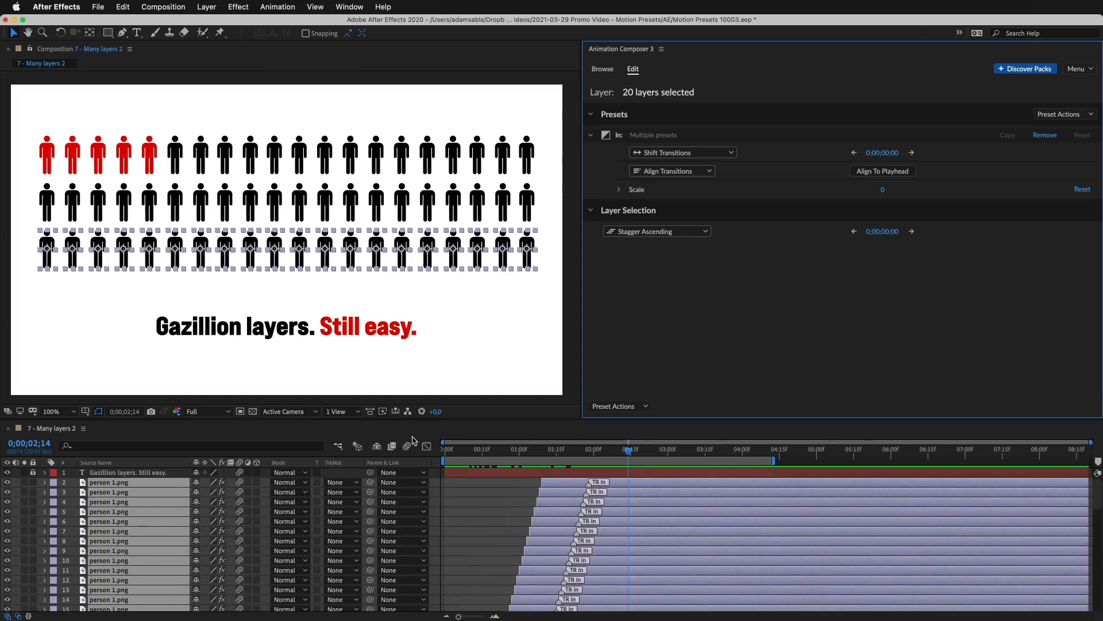
click(451, 452)
key(space)
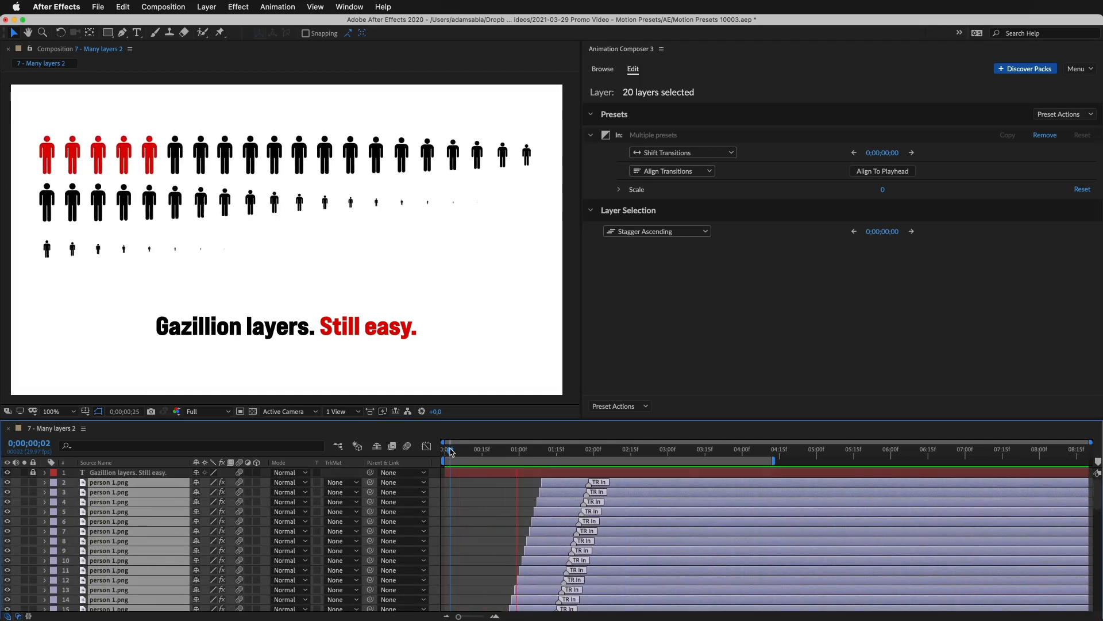
key(space)
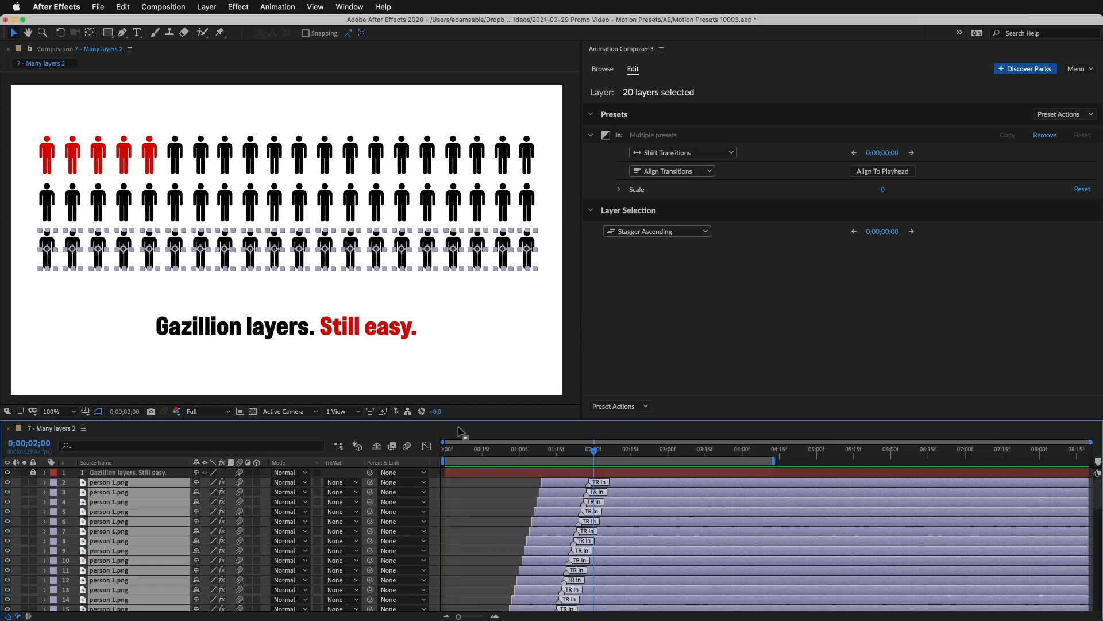
Step: Move the anchor points of all 60 person layers to their bottom centre with Anchor Point Mover and scrub through the result
drag(532, 296, 37, 144)
click(600, 69)
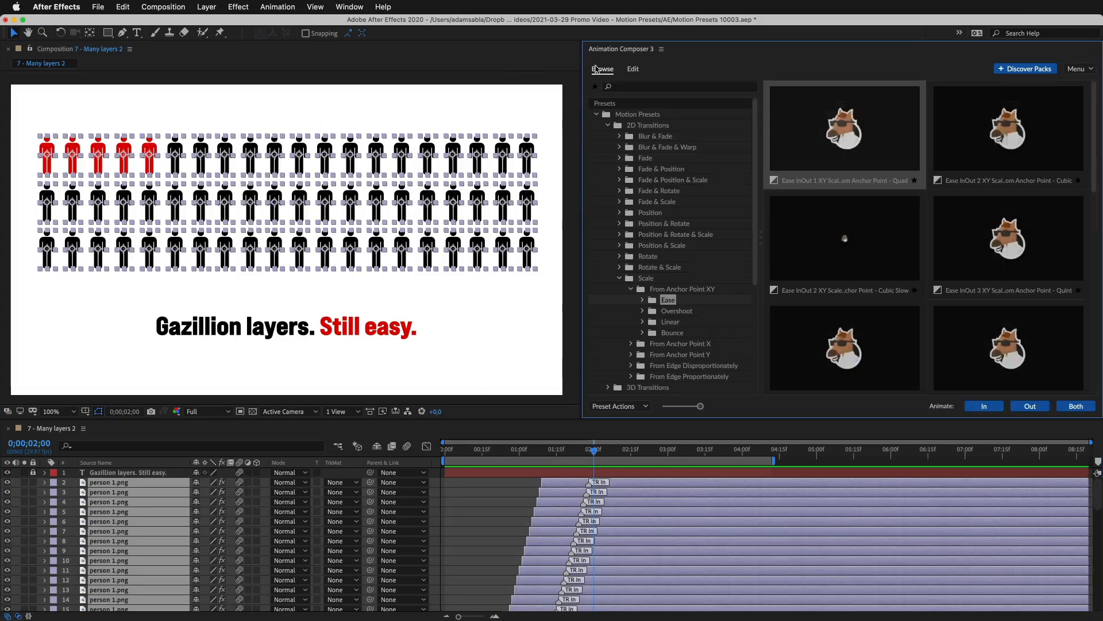
scroll(678, 287, down, 3)
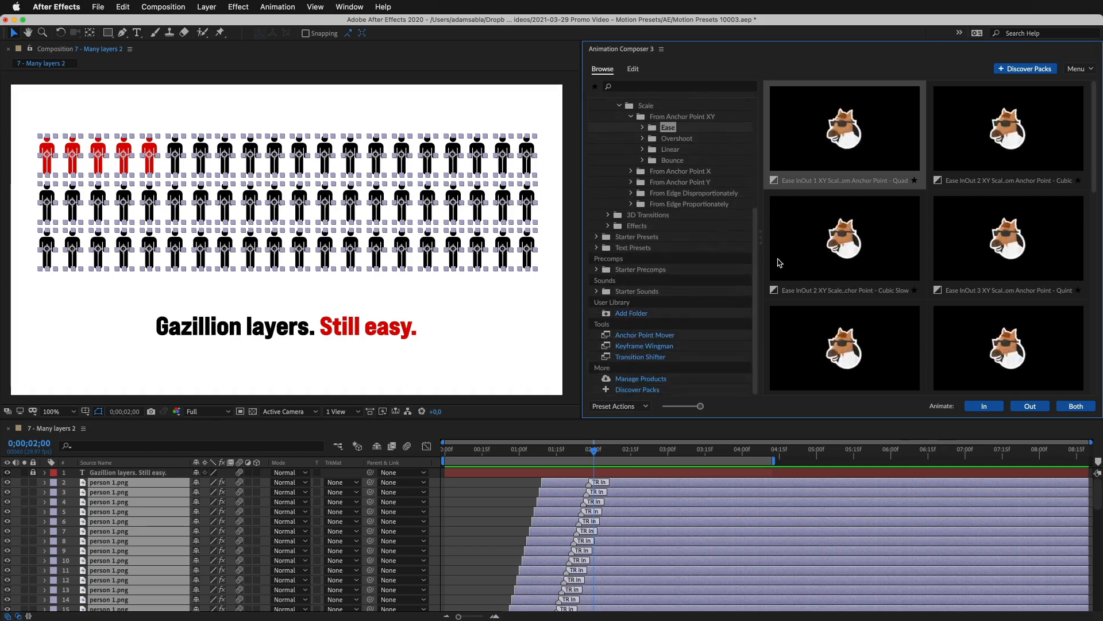
click(656, 335)
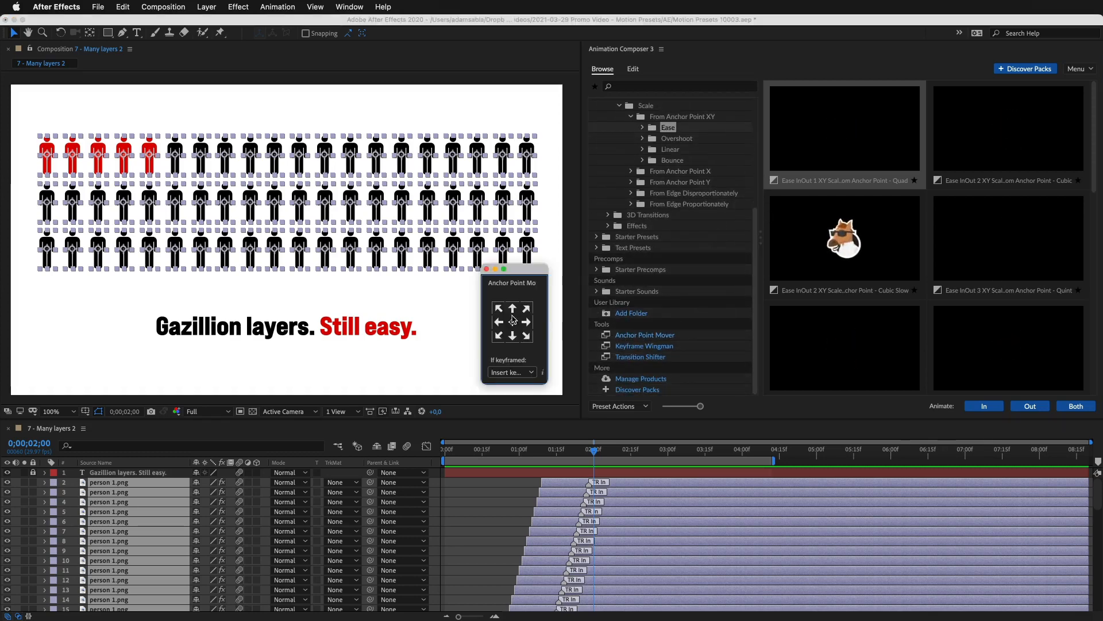
click(514, 339)
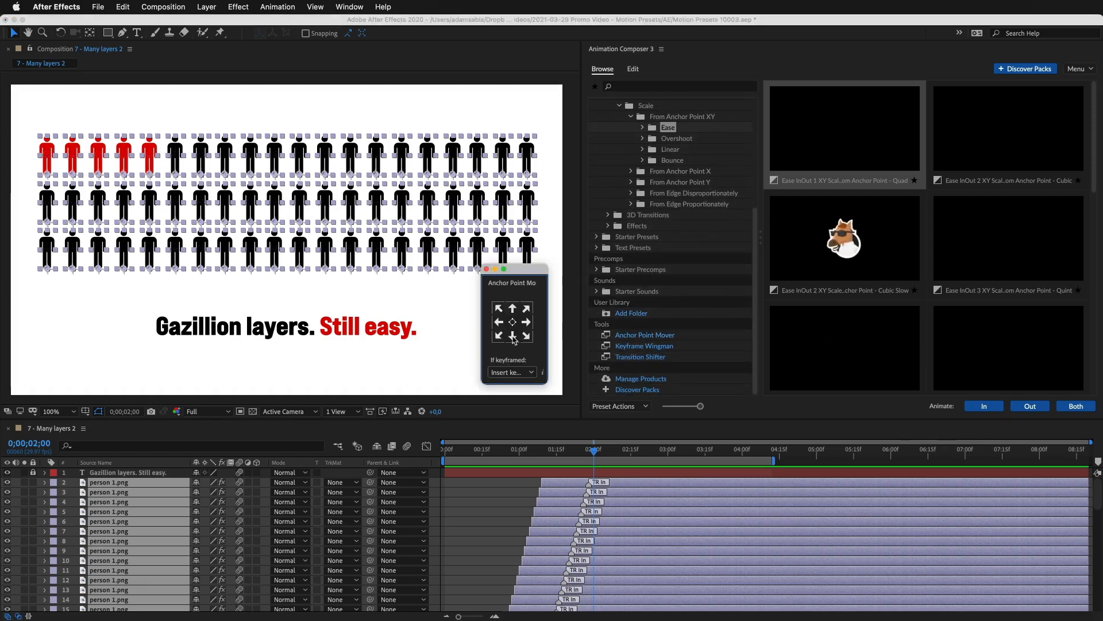
click(487, 269)
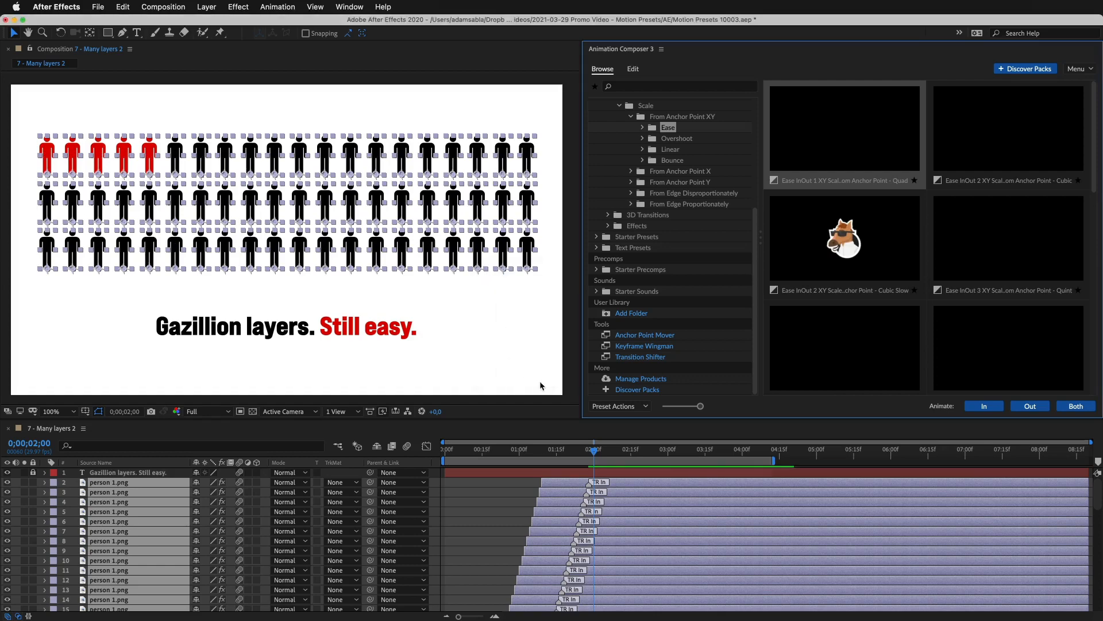
mouse_move(595, 452)
mouse_down()
mouse_move(481, 463)
mouse_move(596, 446)
mouse_up()
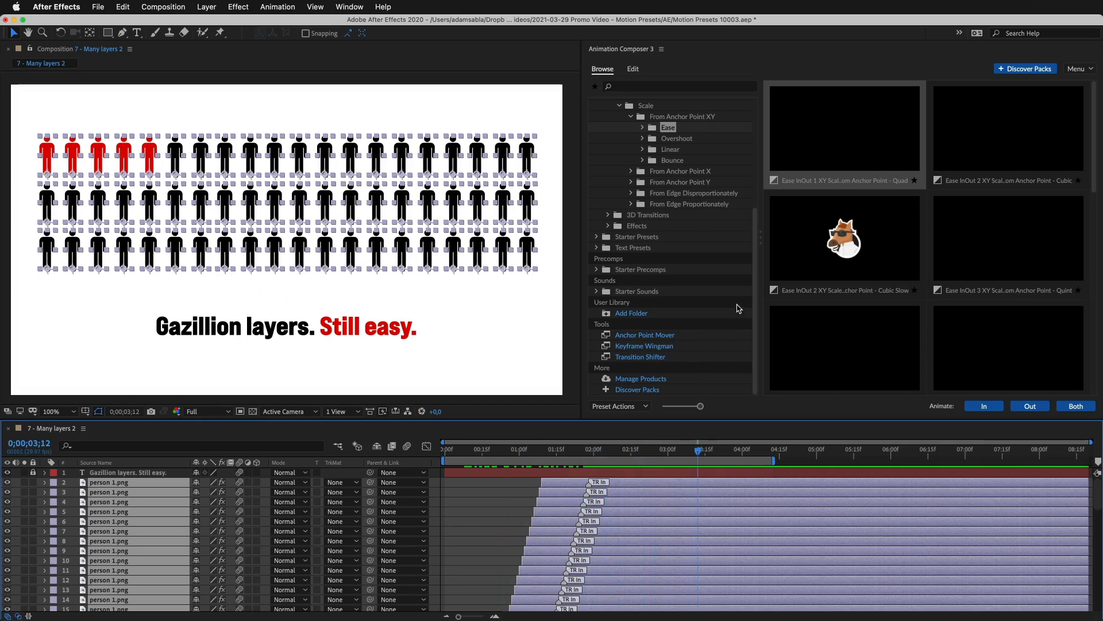
Step: Apply the Fade Cubic In & Out 1 preset as an Out transition to all 60 person layers
scroll(755, 298, up, 5)
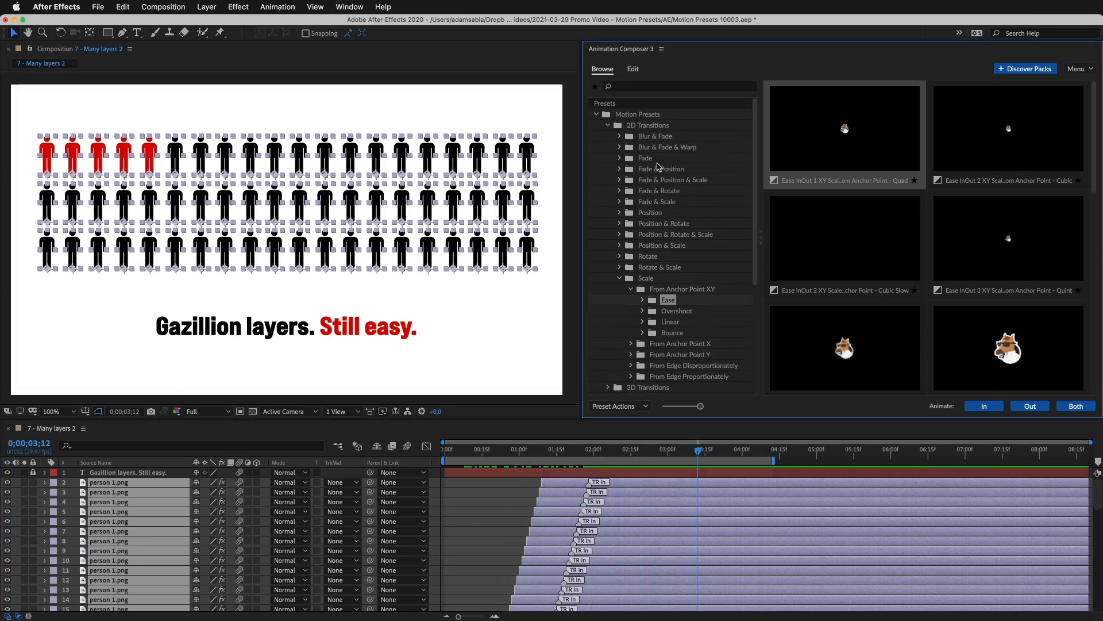
click(645, 159)
click(843, 183)
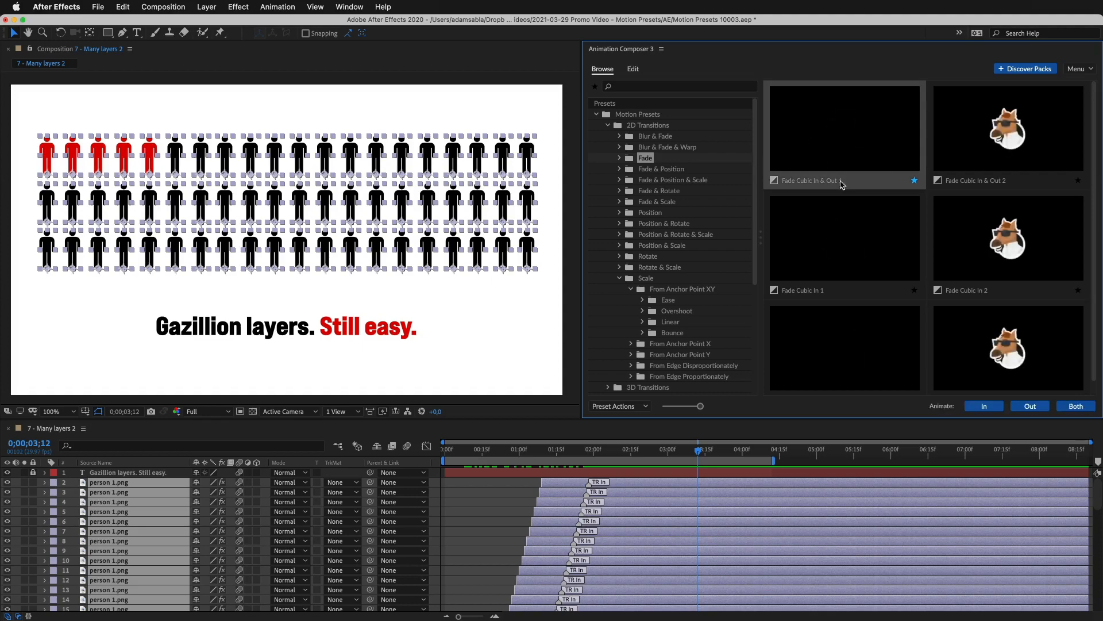
click(1034, 407)
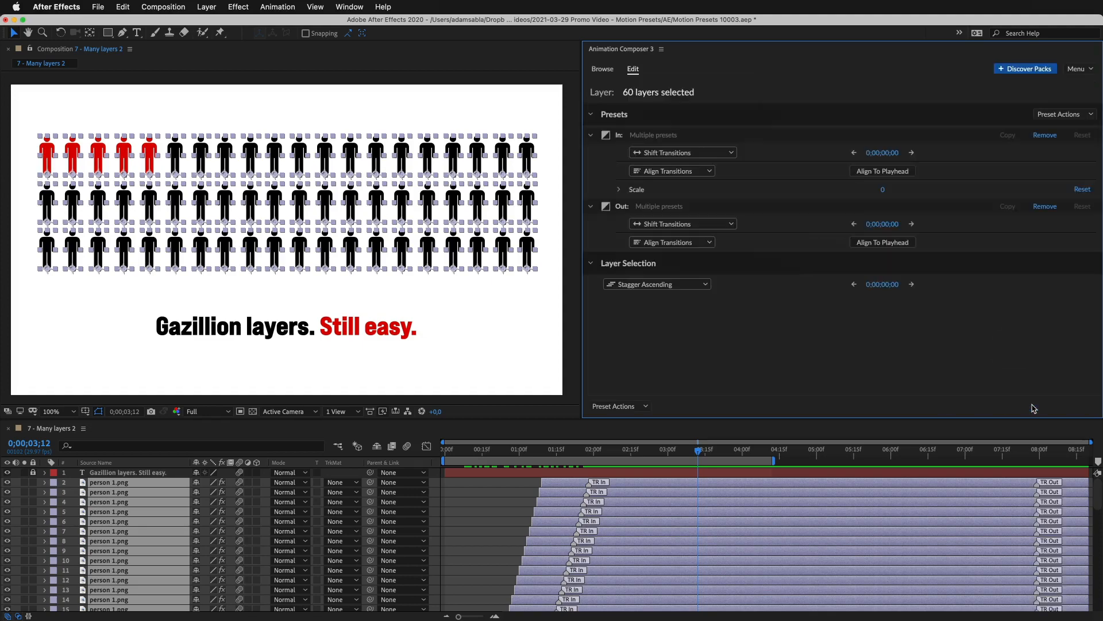
Step: Align the Out transitions of all 60 person layers to the playhead at 0;00;03;15 and return to the first frame
click(1023, 451)
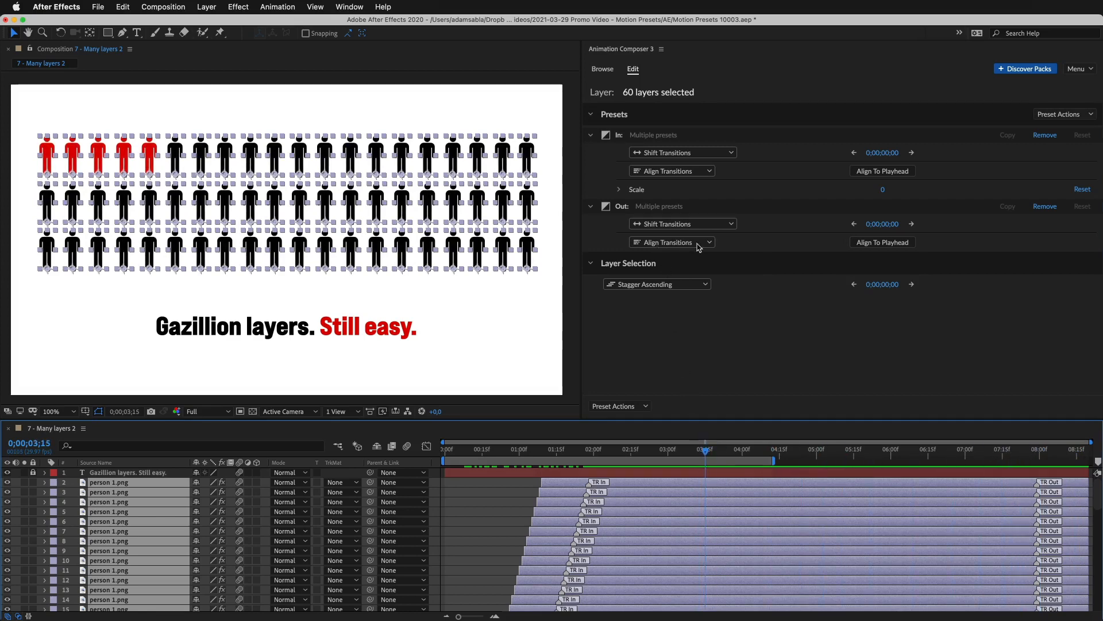
click(885, 243)
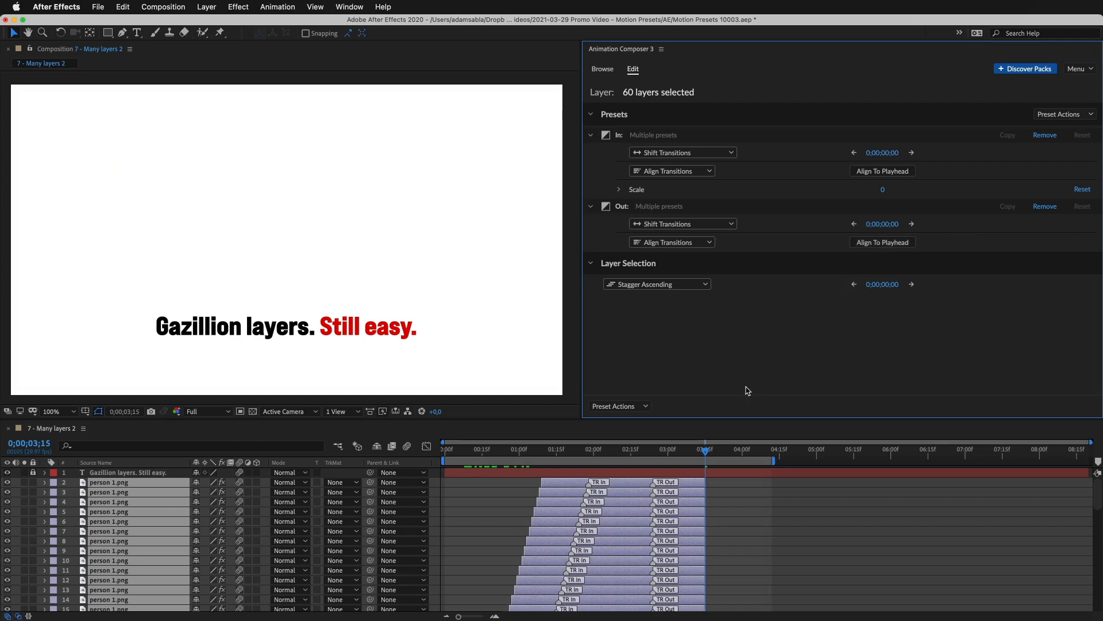
drag(706, 452, 444, 453)
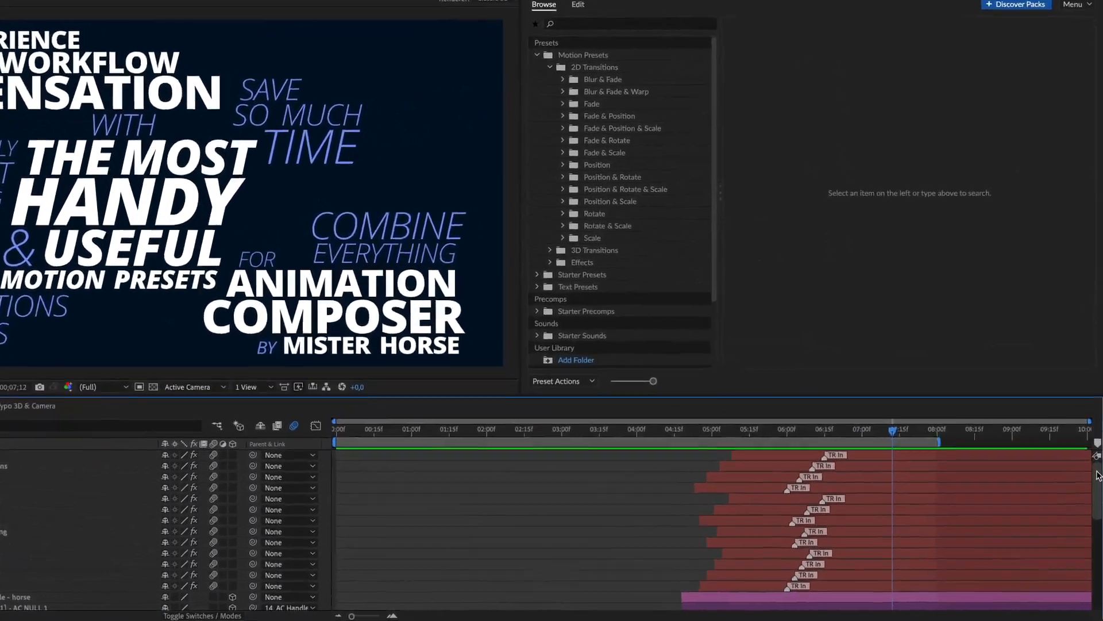
Step: Look through the layers of the 9 - Typo 3D & Camera composition, select Camera Rig Null and play the animation from the start
drag(1097, 488, 1091, 450)
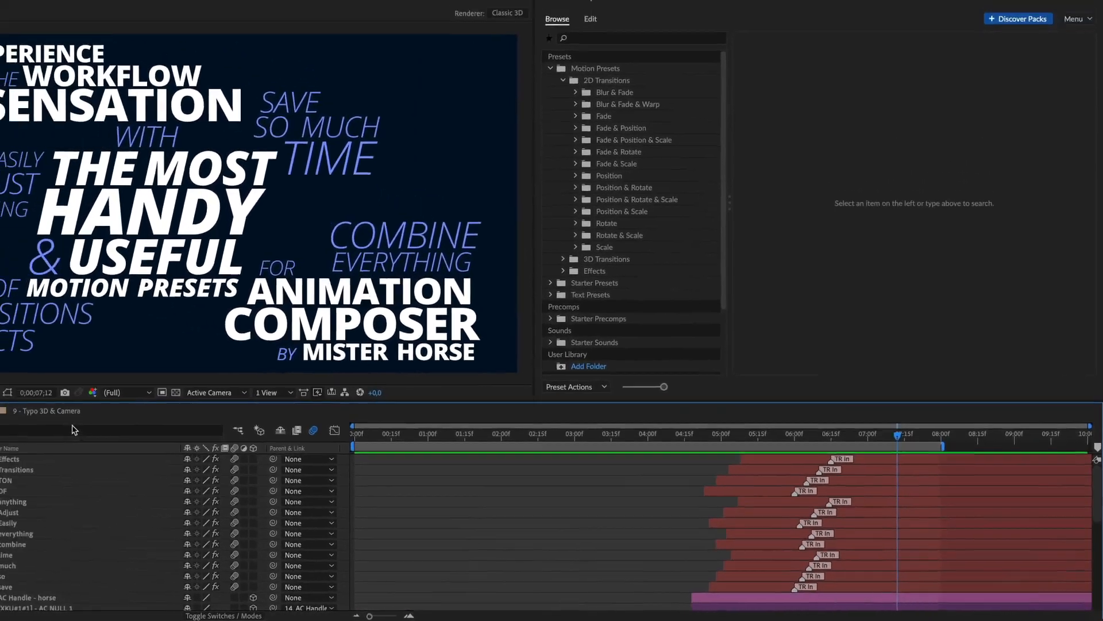
click(100, 418)
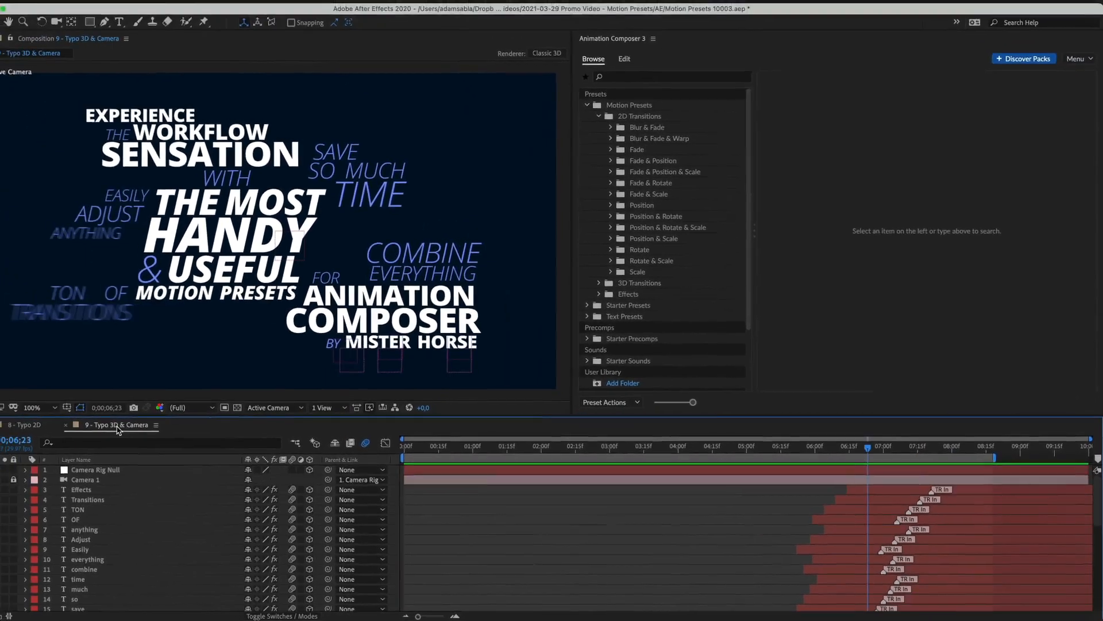
click(466, 473)
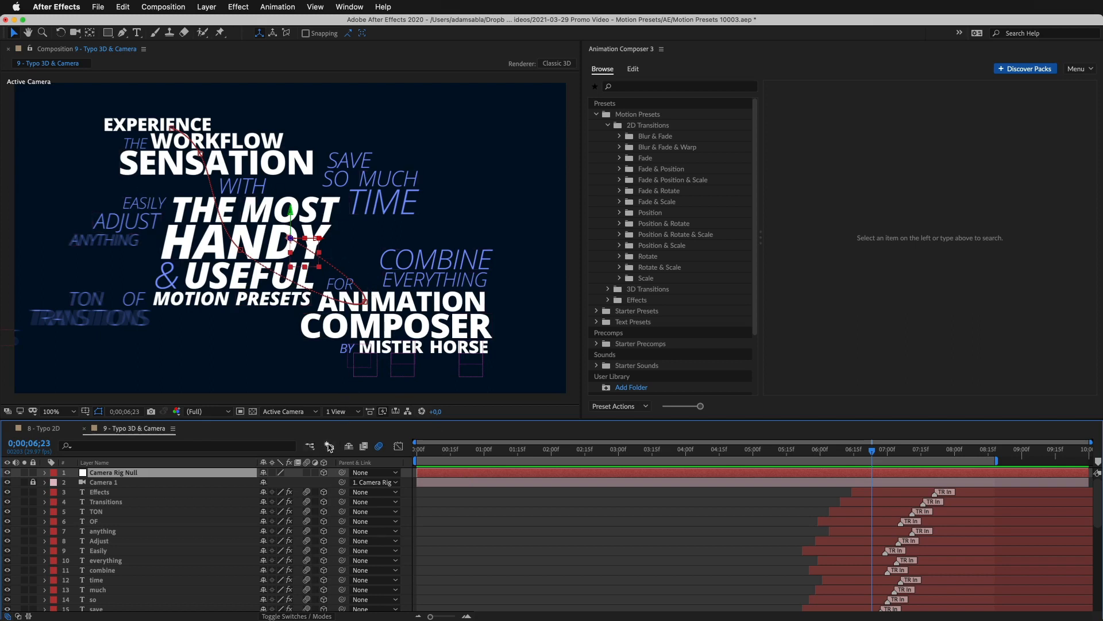
drag(435, 452, 413, 454)
key(space)
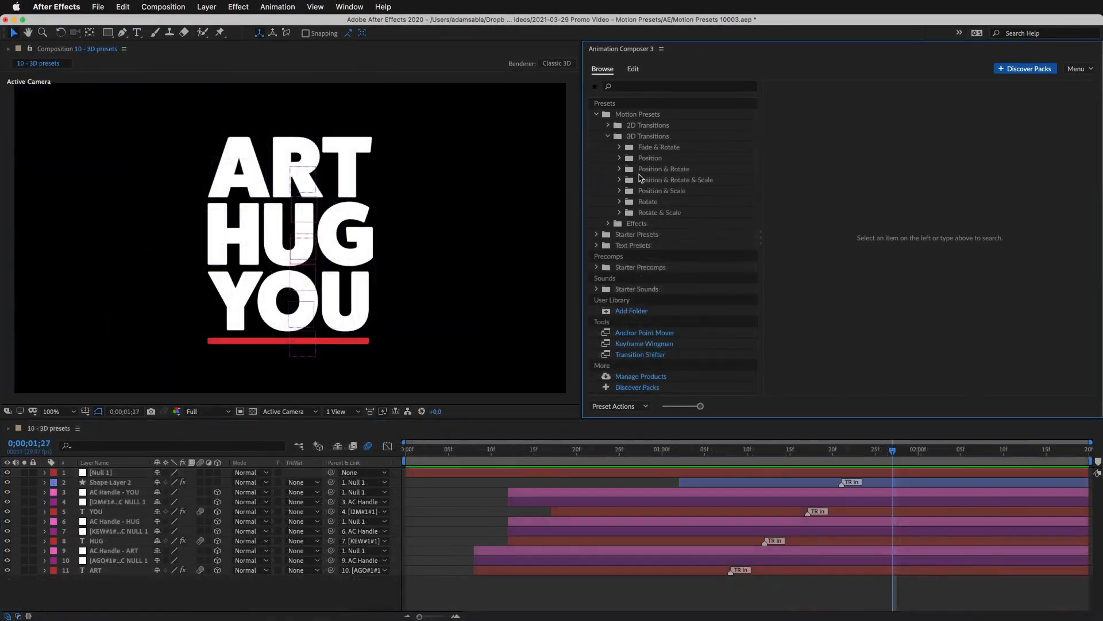
Step: Preview the Position & Rotate and Position & Rotate & Scale 3D transitions and play the 10 - 3D presets composition from the first frame
click(657, 170)
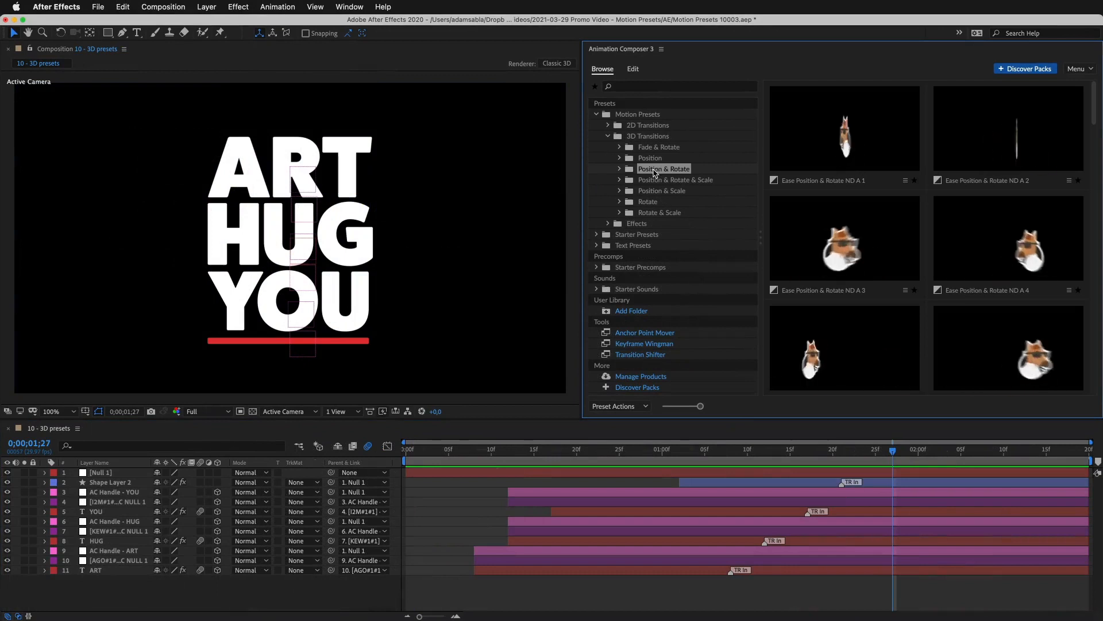
click(657, 181)
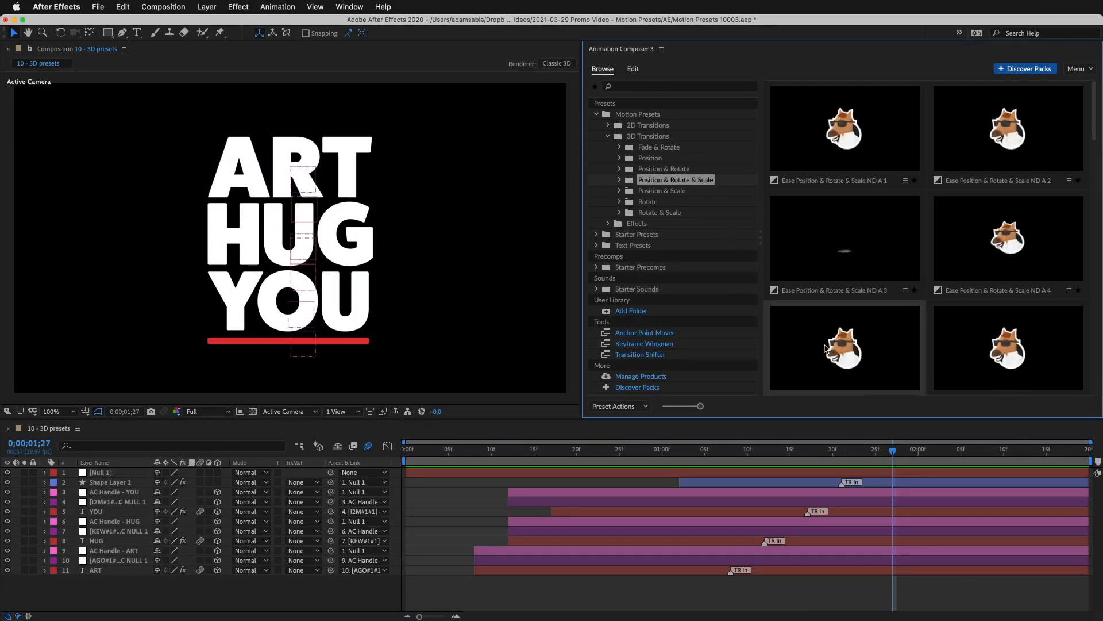
drag(885, 451, 398, 476)
key(space)
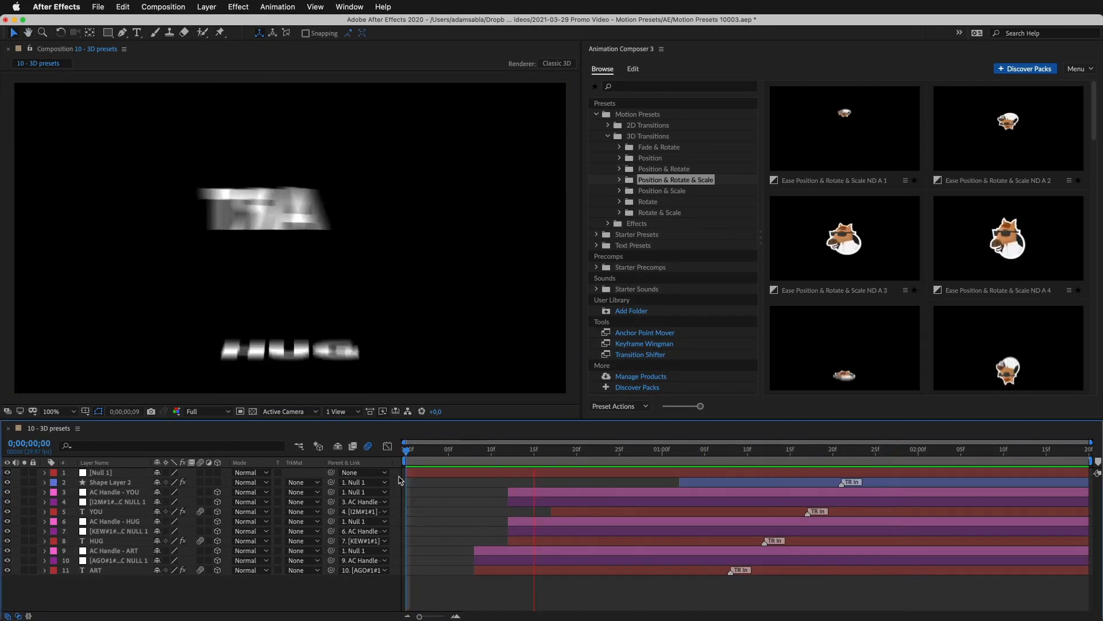